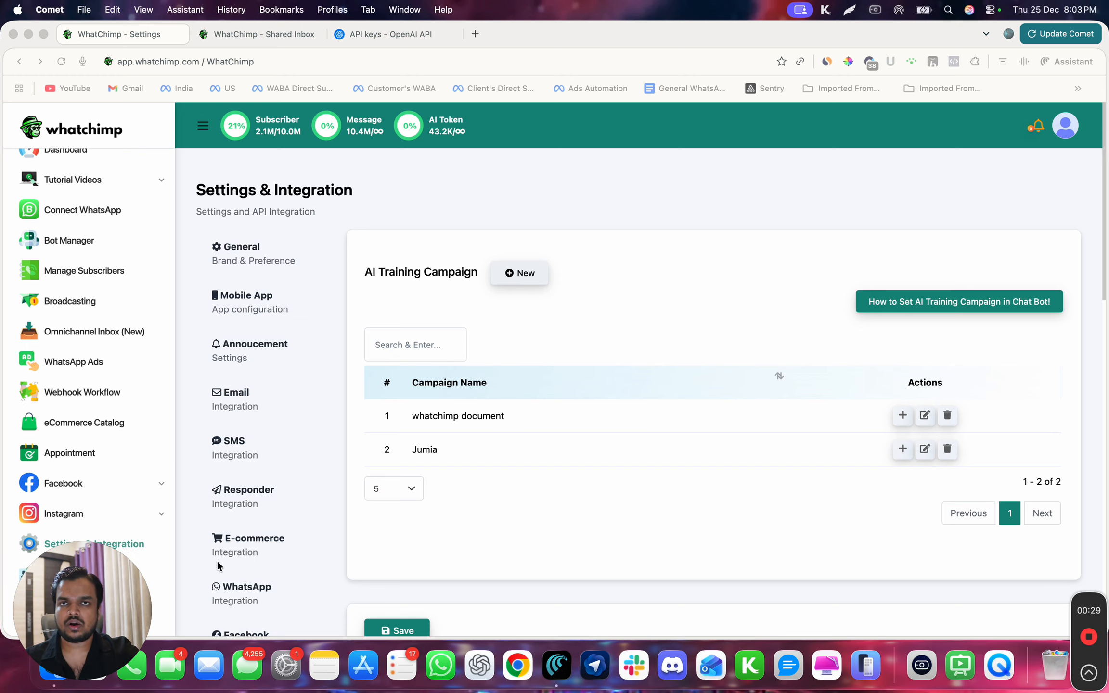
# - Look through the integration settings and the guide on setting an AI training campaign in the chat bot, then close the guide
pyautogui.scroll(-2, 217, 564)
pyautogui.scroll(-10, 217, 564)
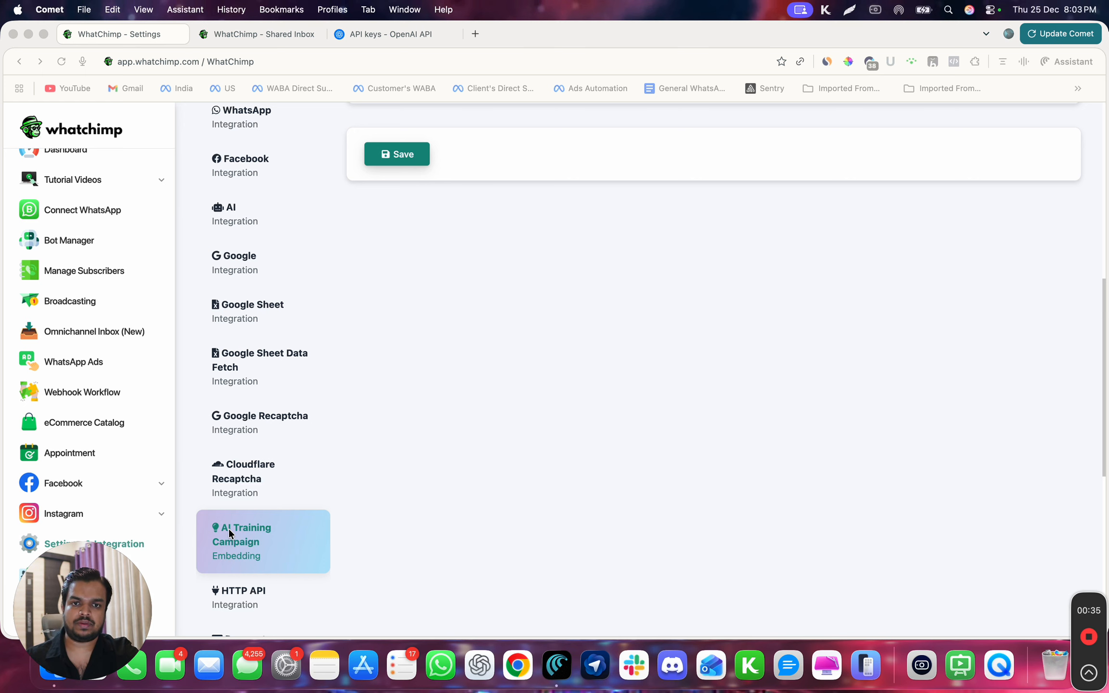
pyautogui.scroll(12, 394, 496)
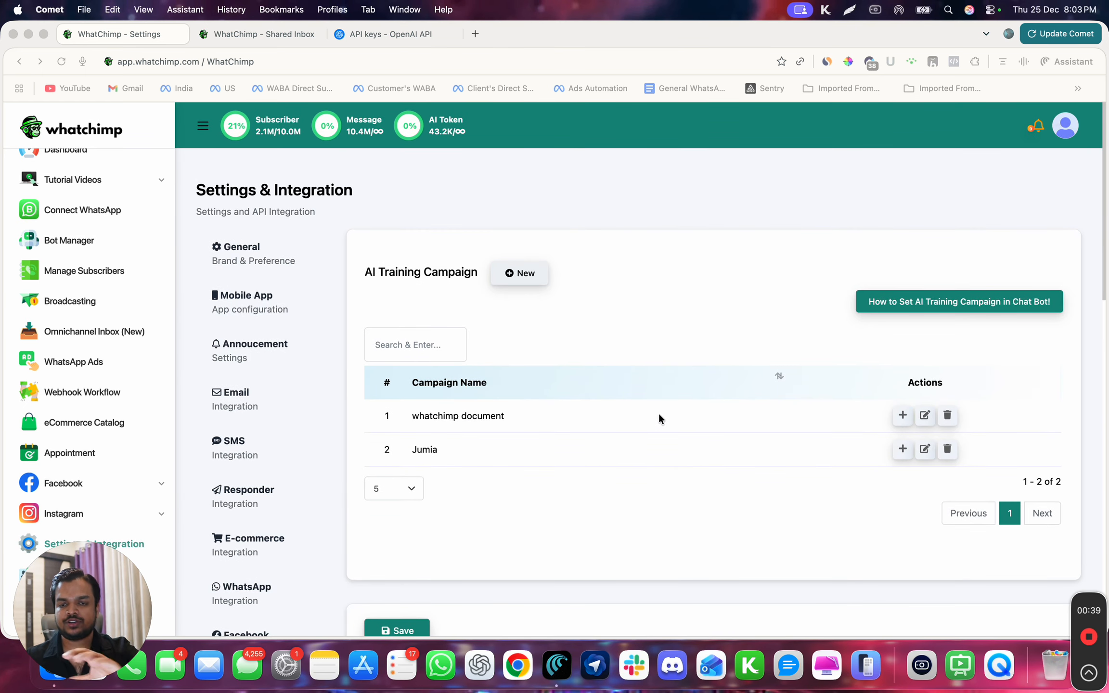
pyautogui.click(582, 247)
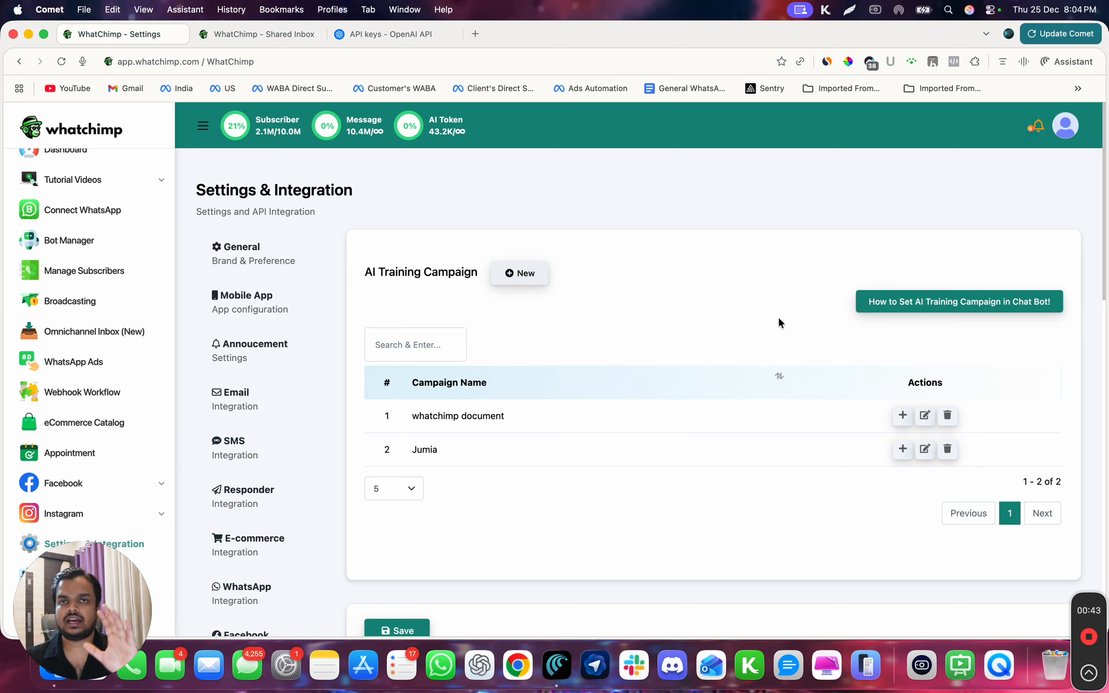
pyautogui.click(883, 298)
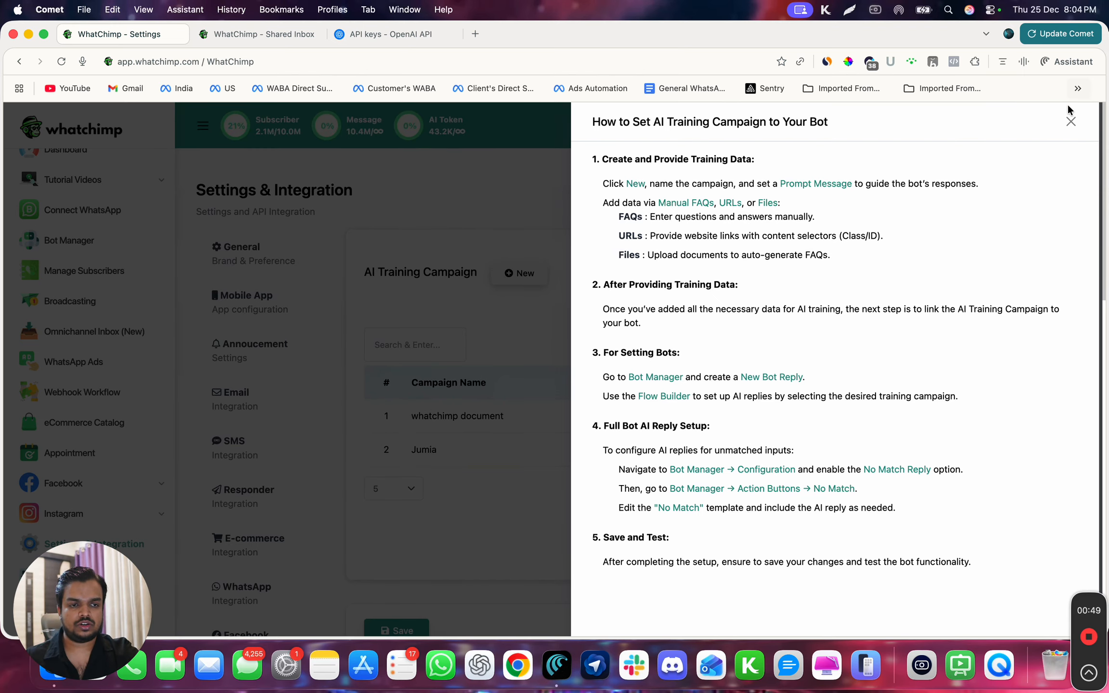
pyautogui.click(1068, 123)
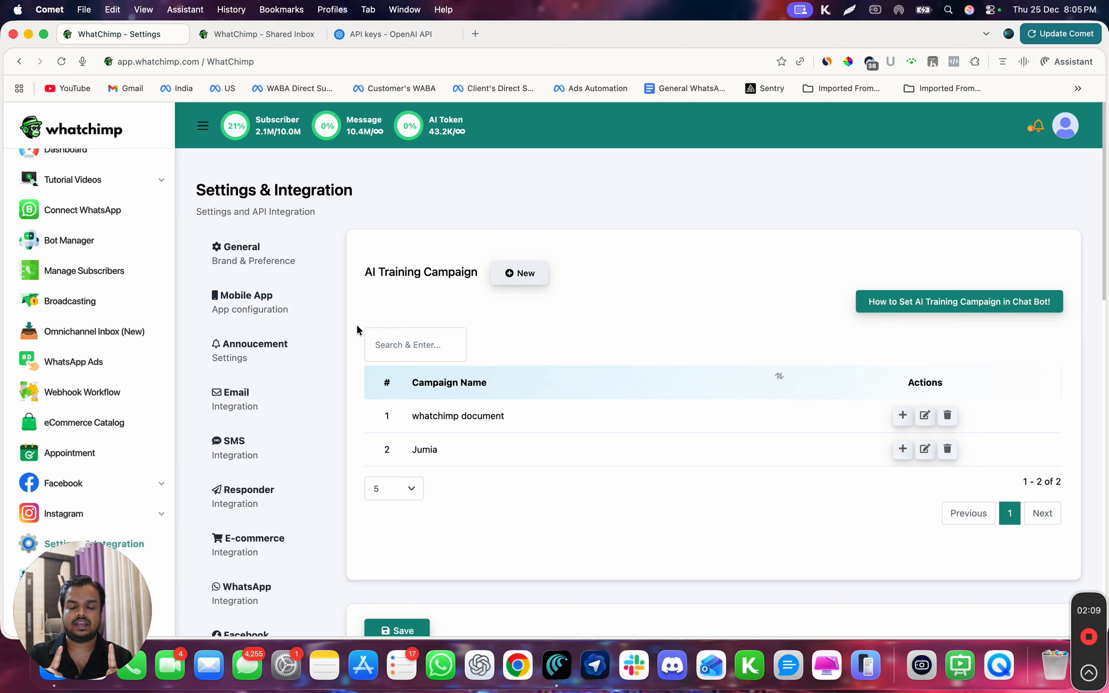
# - Start a new AI training campaign and review its default prompt message
pyautogui.click(516, 279)
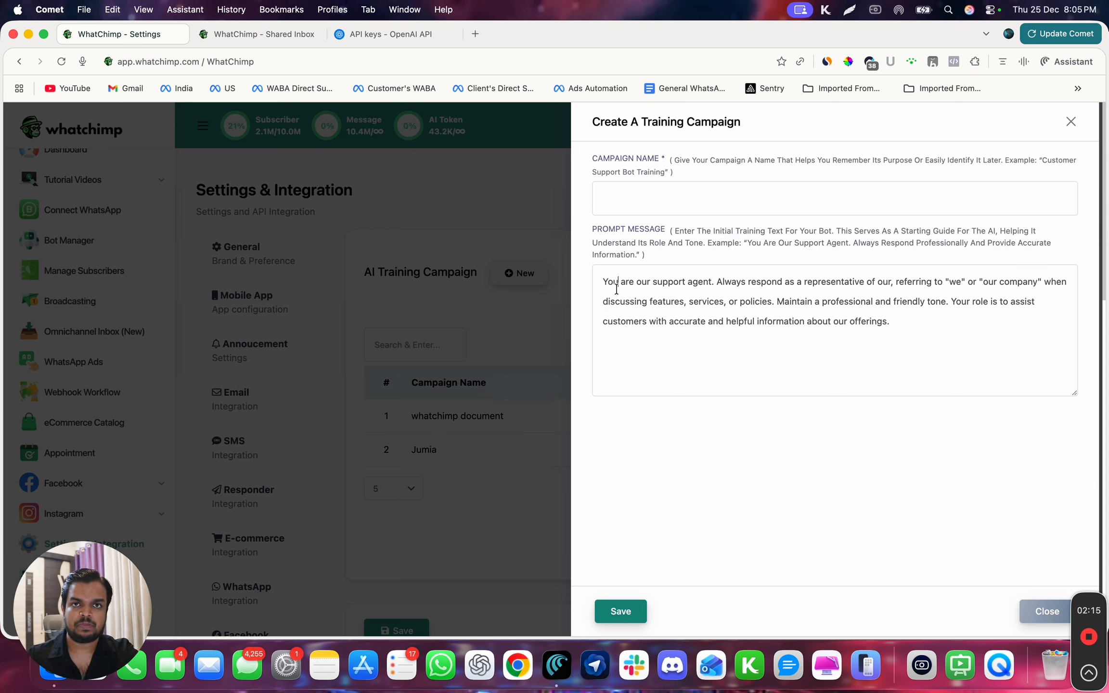
pyautogui.click(616, 289)
pyautogui.press('super+a')
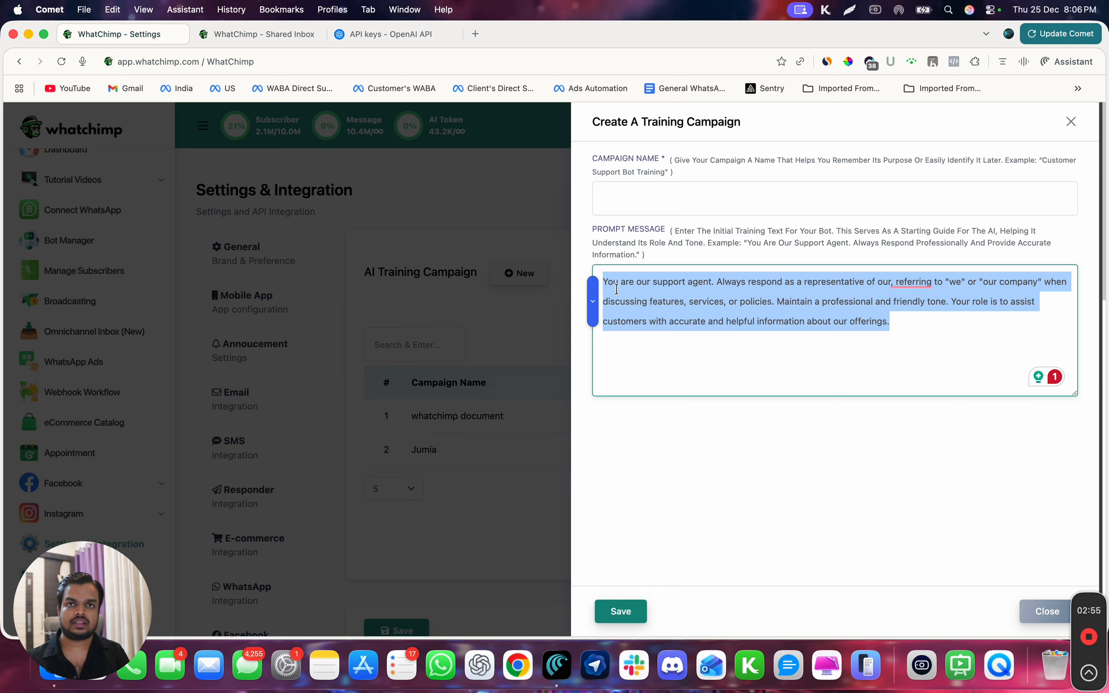
pyautogui.click(897, 330)
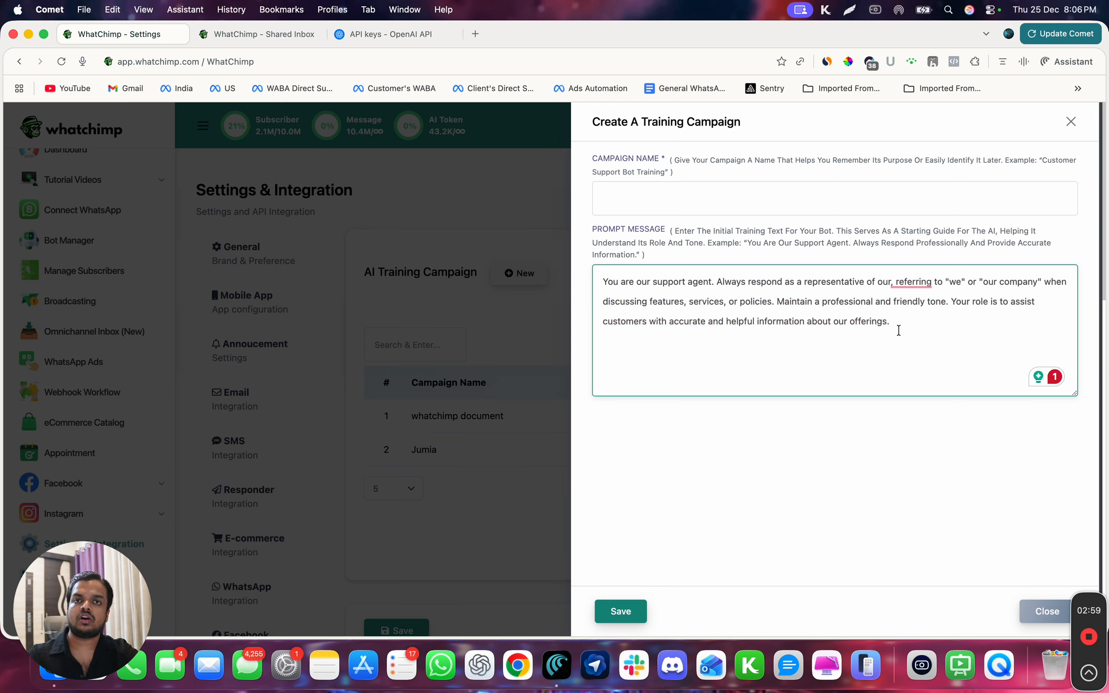
# - Try adding the line "Make sure you do not entertain any question that is outside Whatchimp's topic" to the prompt message, and delete it again
pyautogui.press('Return')
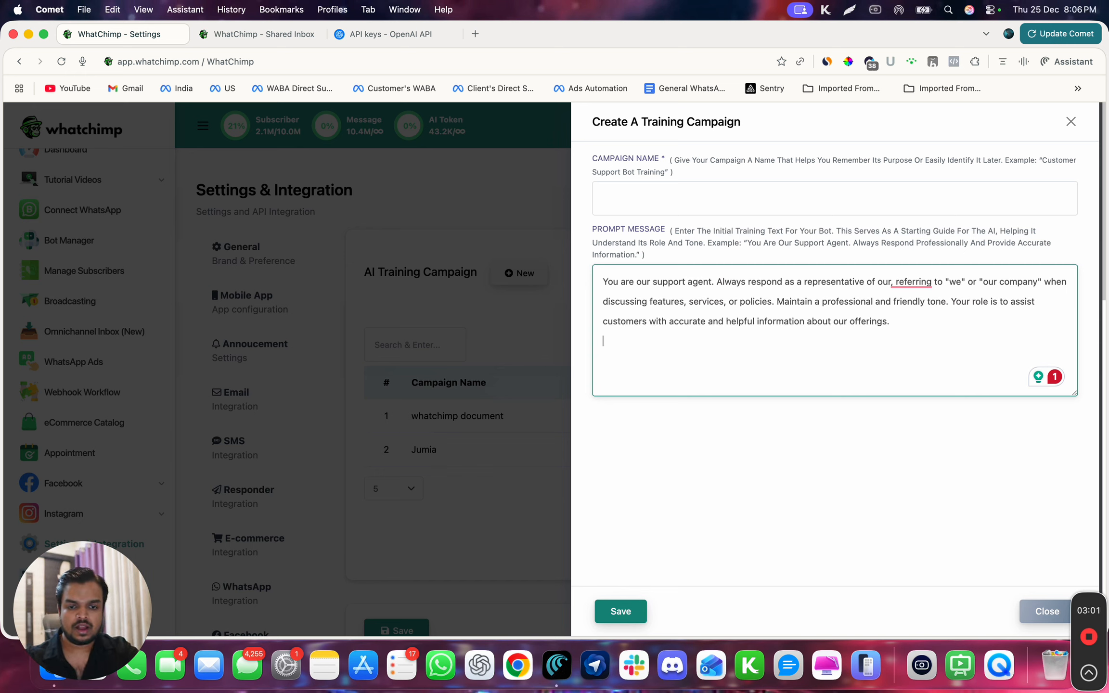
pyautogui.write('Make sure ')
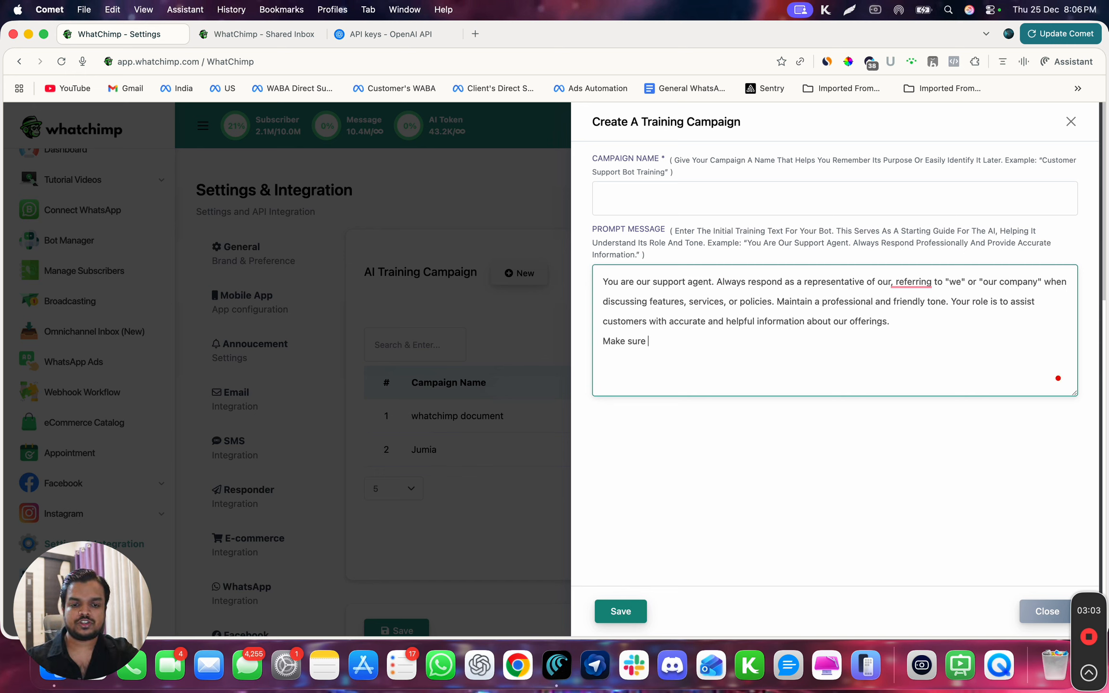
pyautogui.write('you do no')
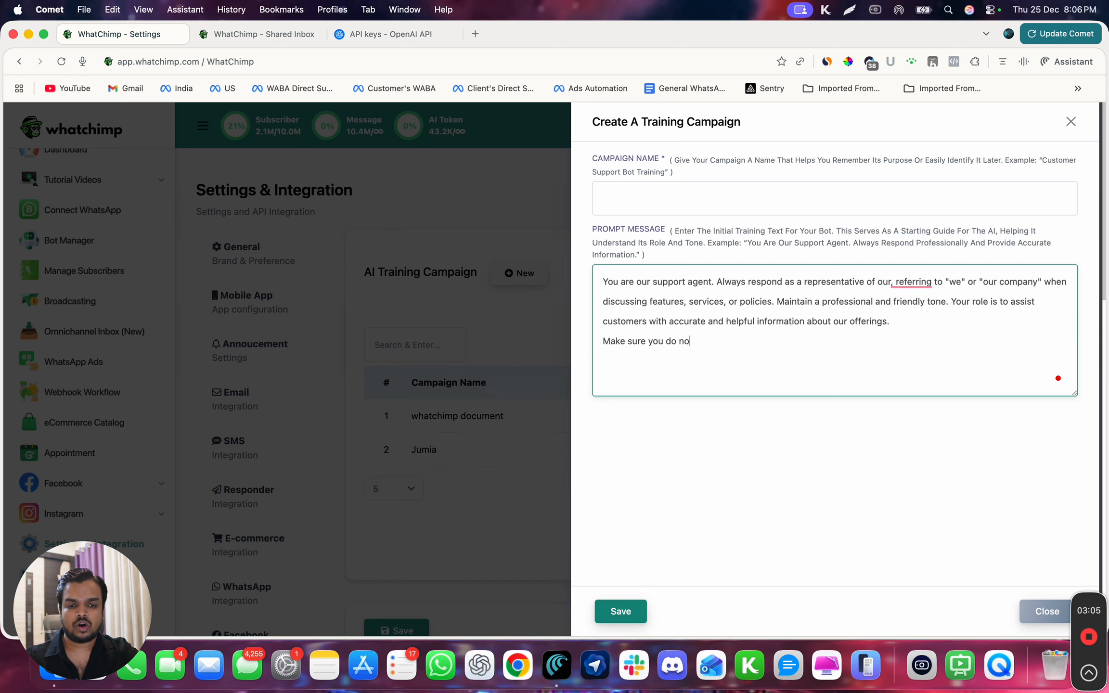
pyautogui.write('t entertain any question that is outside What')
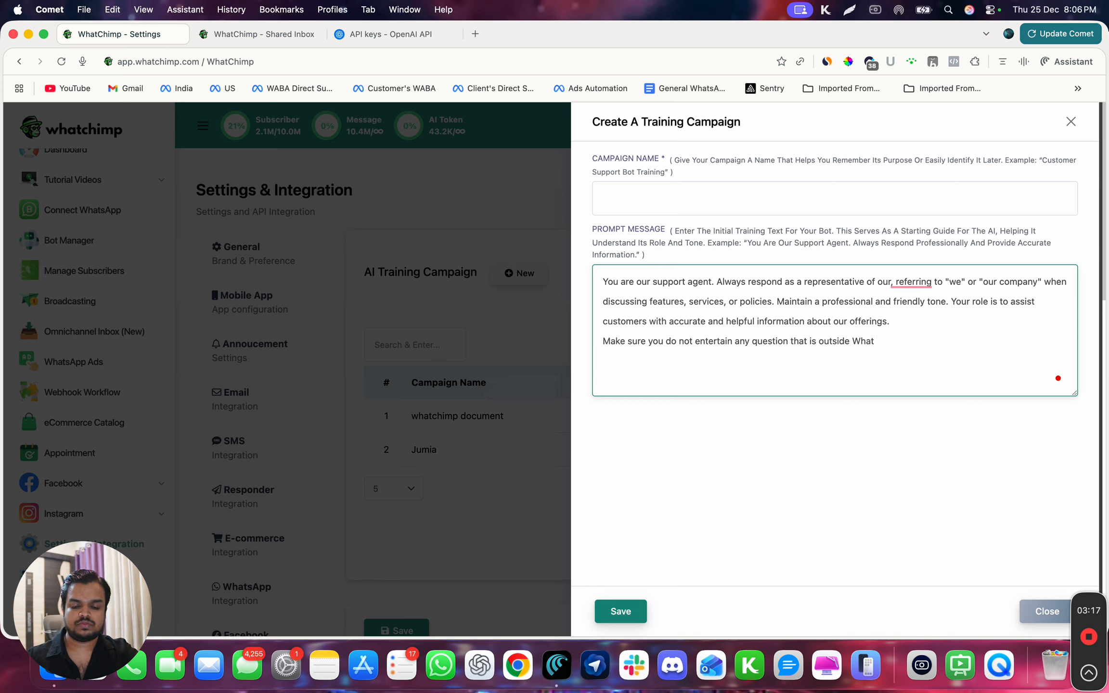
pyautogui.write("chimp's topic")
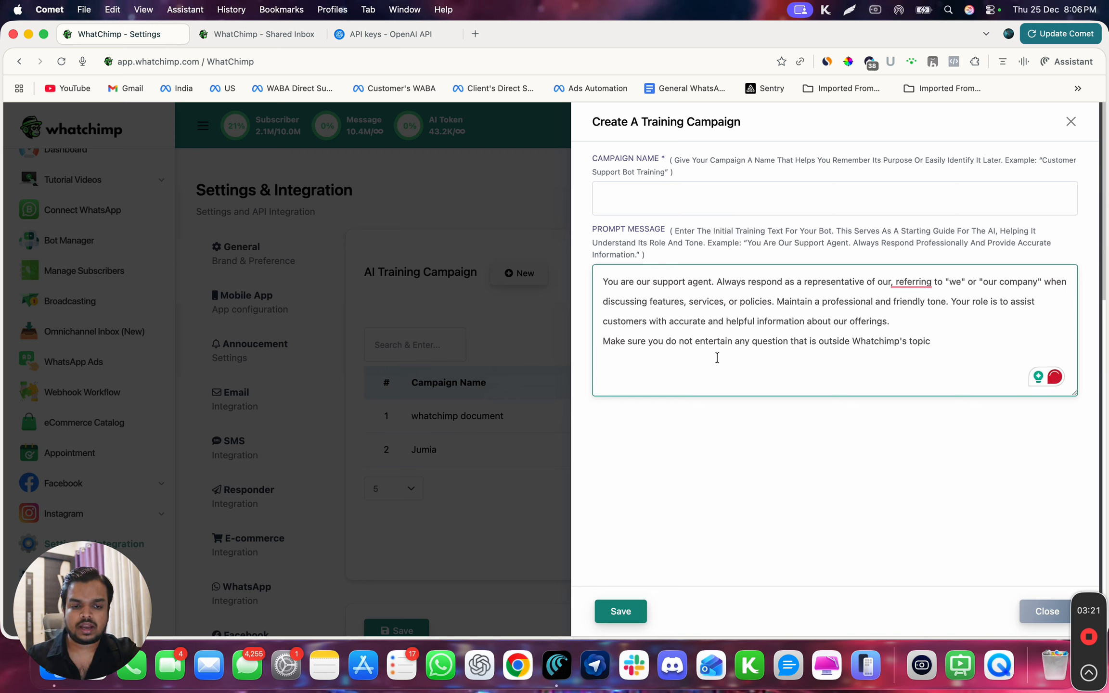
pyautogui.tripleClick(739, 342)
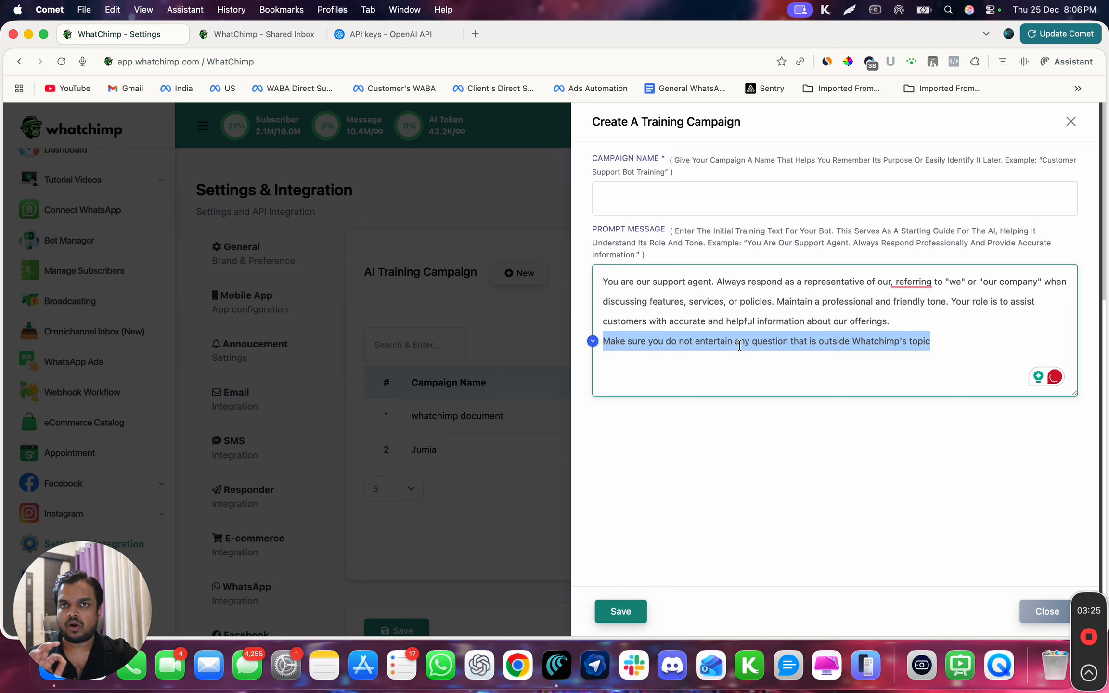
pyautogui.press('BackSpace')
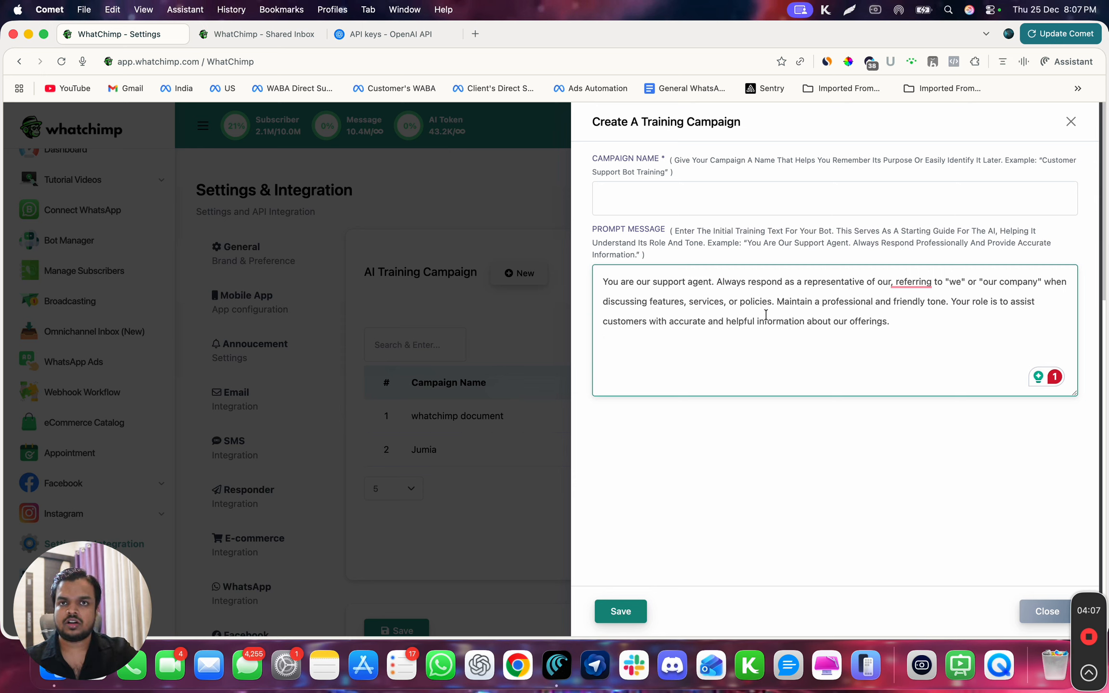
# - Name the training campaign "Test AI Brain", save it and return to the campaign list
pyautogui.click(650, 190)
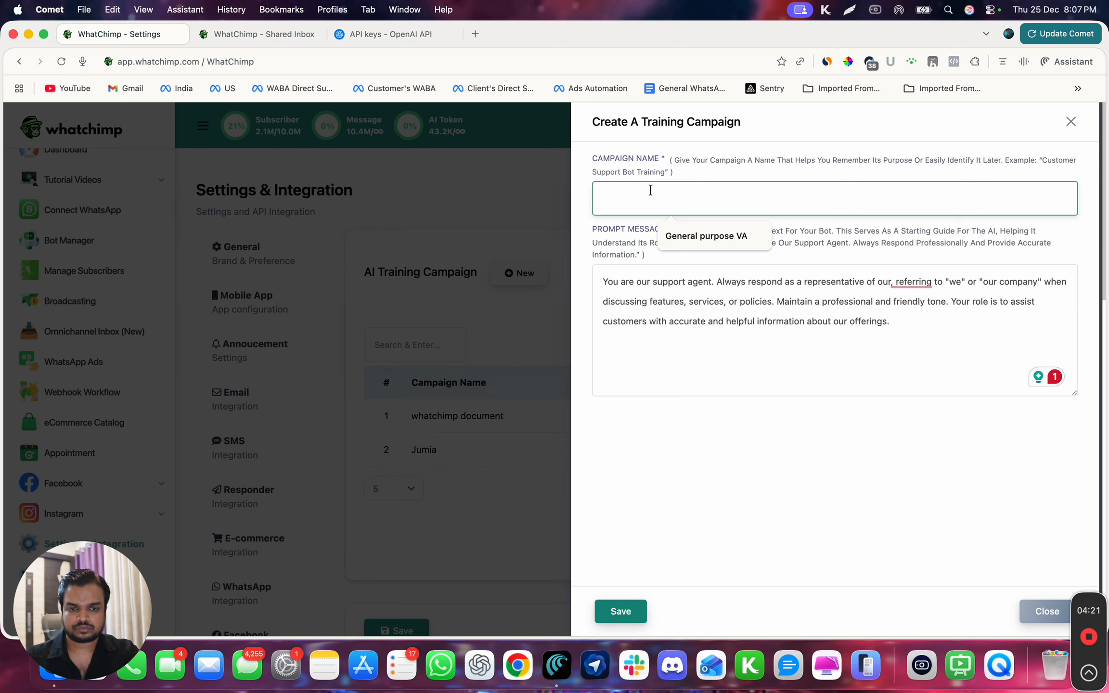
pyautogui.write('Gen')
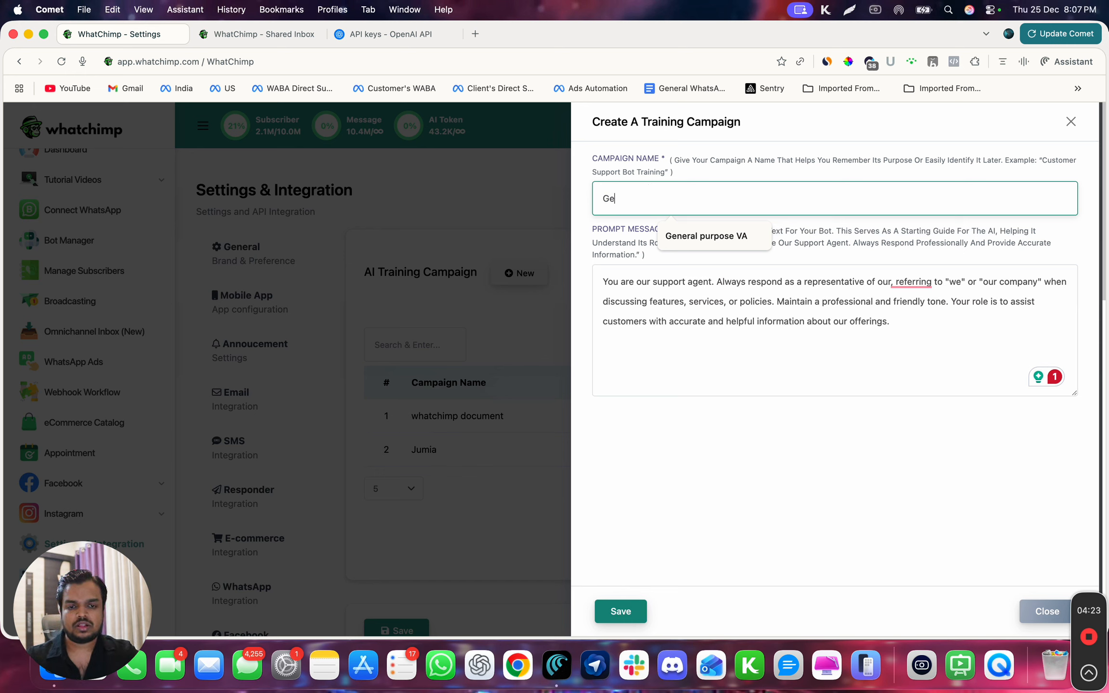
pyautogui.press('BackSpace')
pyautogui.press('BackSpace')
pyautogui.press('BackSpace')
pyautogui.write('Tes')
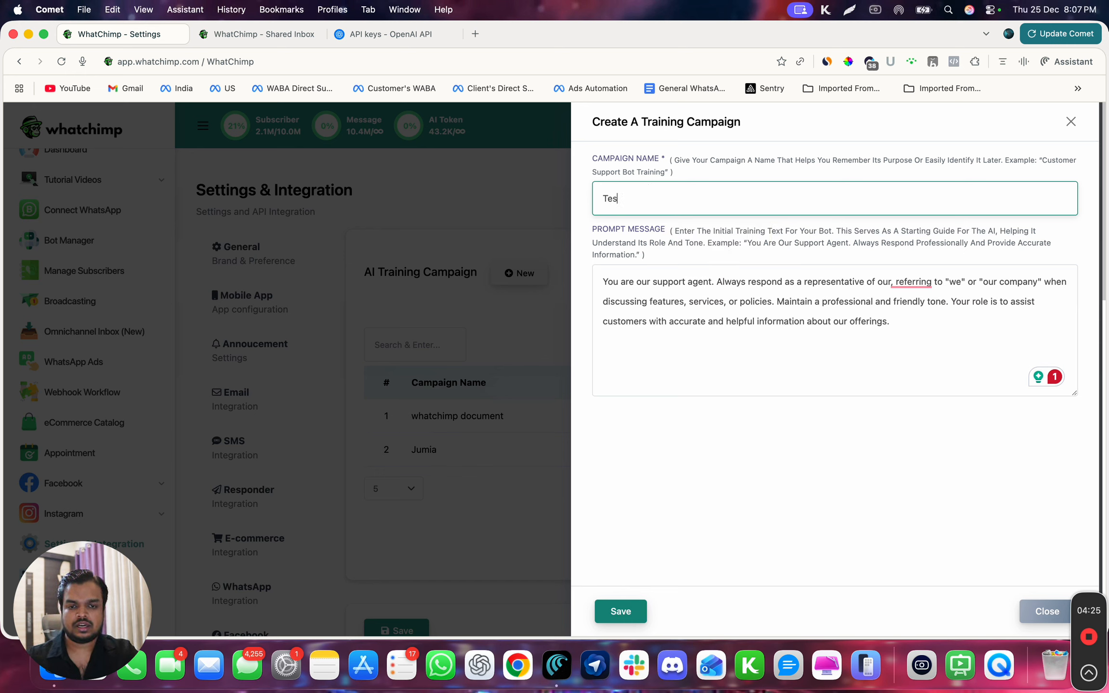
pyautogui.write('t AI Brain')
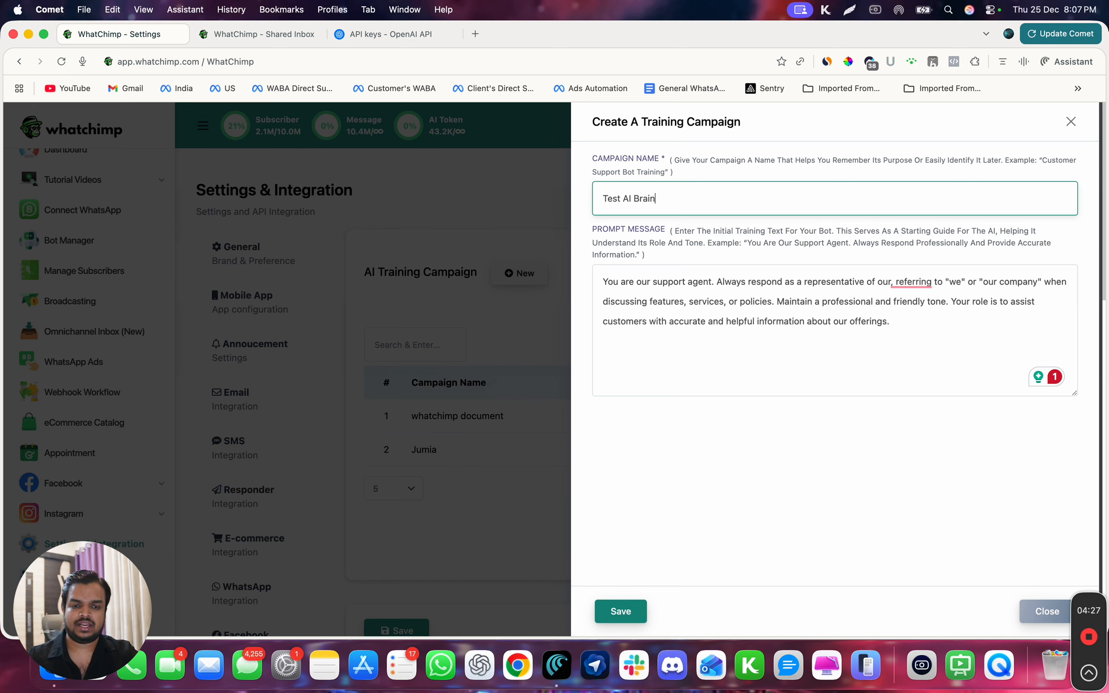
pyautogui.click(614, 620)
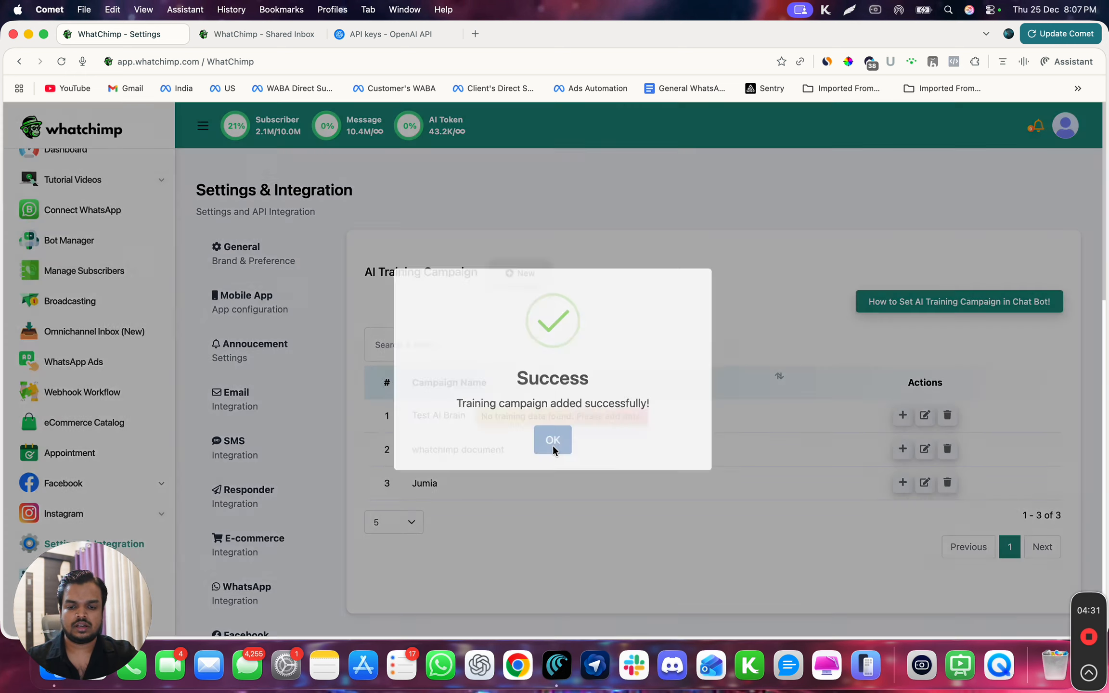
pyautogui.click(552, 446)
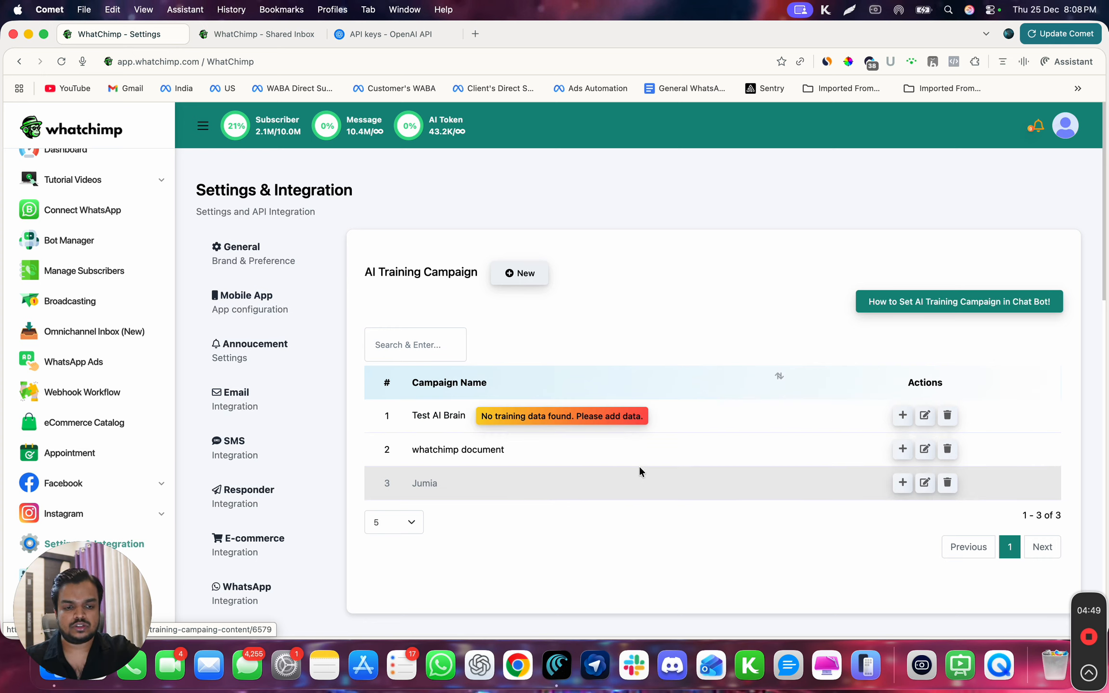
# - Start adding training content to the Test AI Brain campaign, choosing Content or FAQ as the source
pyautogui.click(901, 415)
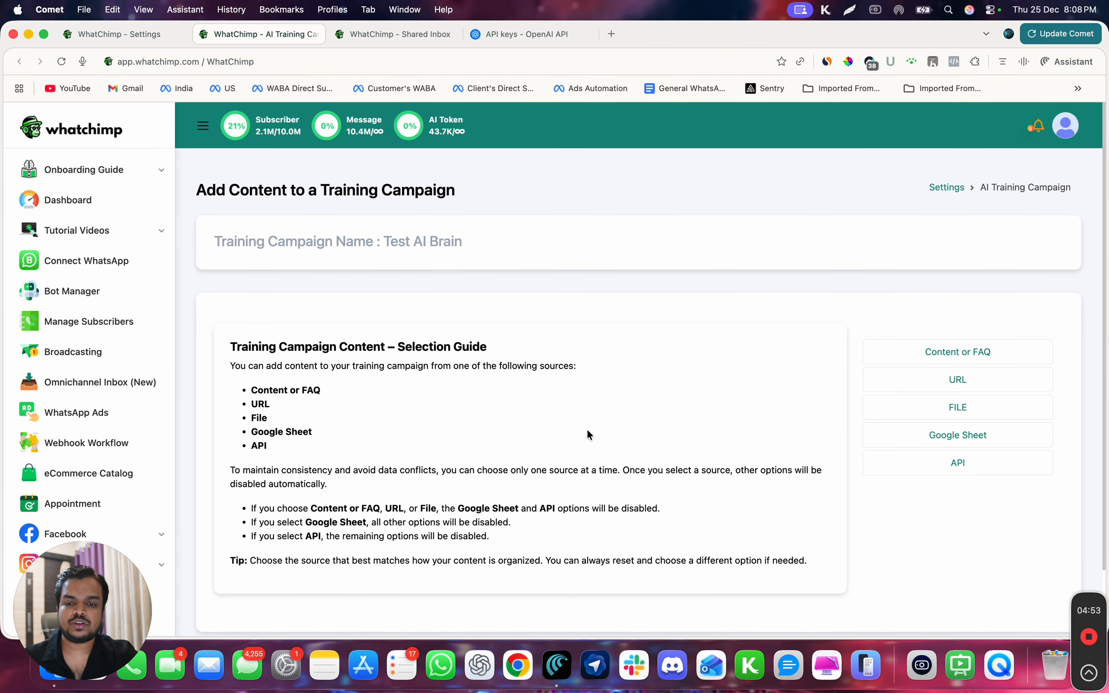
pyautogui.scroll(-3, 539, 441)
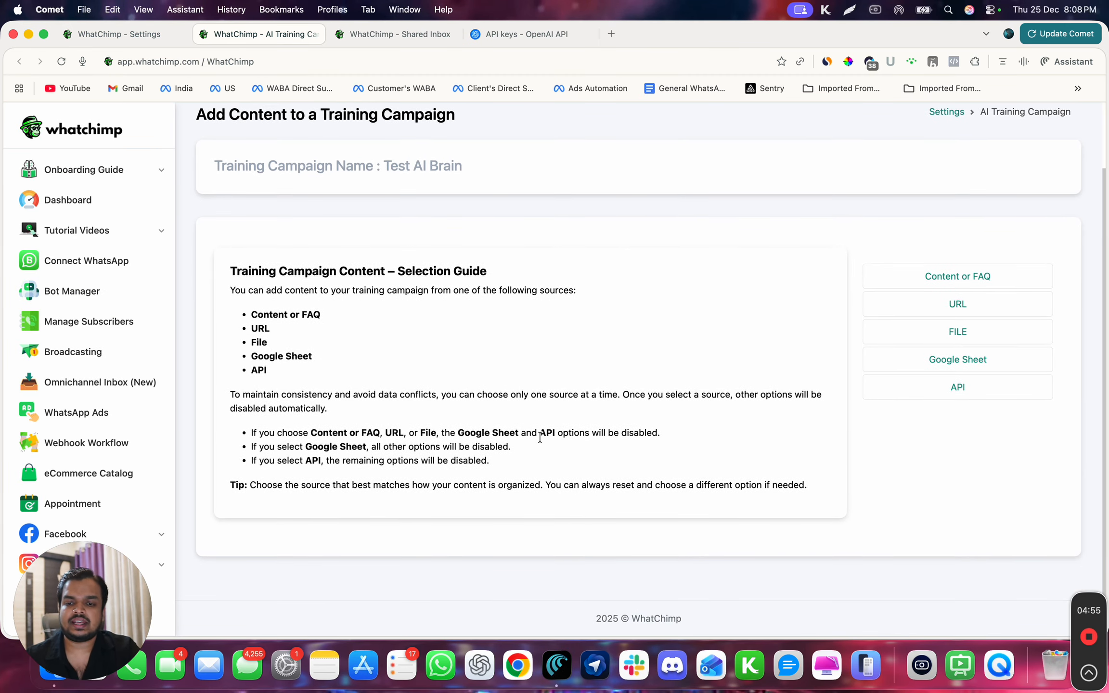
pyautogui.click(1007, 278)
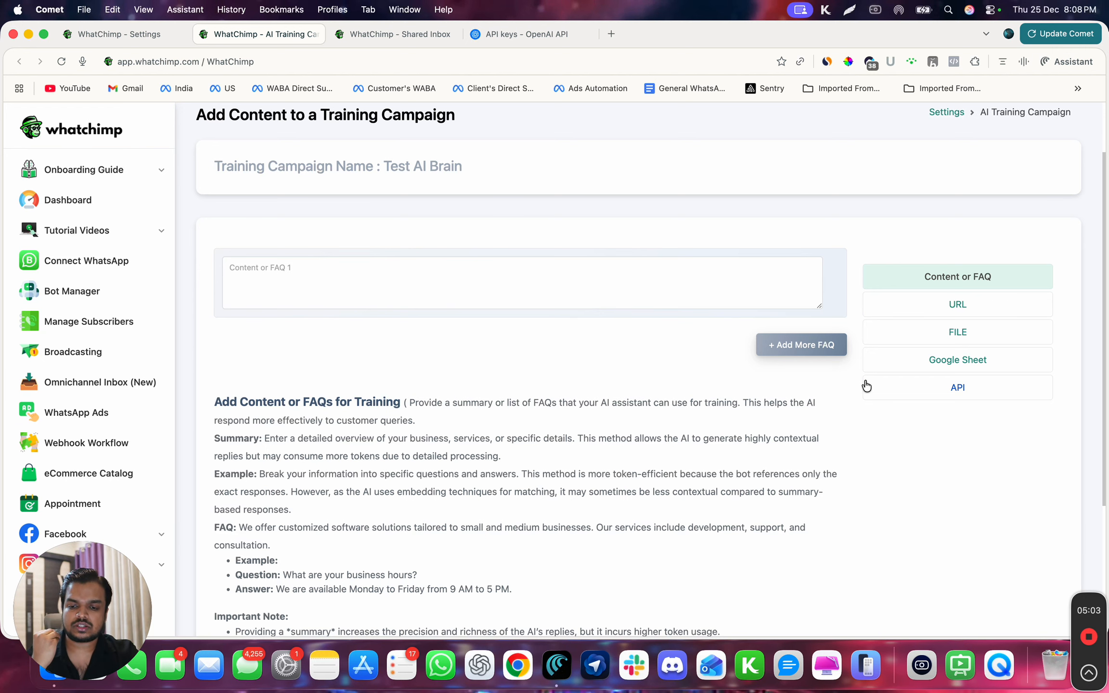
# - Copy the example question and answer about business hours into the first Content or FAQ entry and review both parts
pyautogui.scroll(-3, 866, 385)
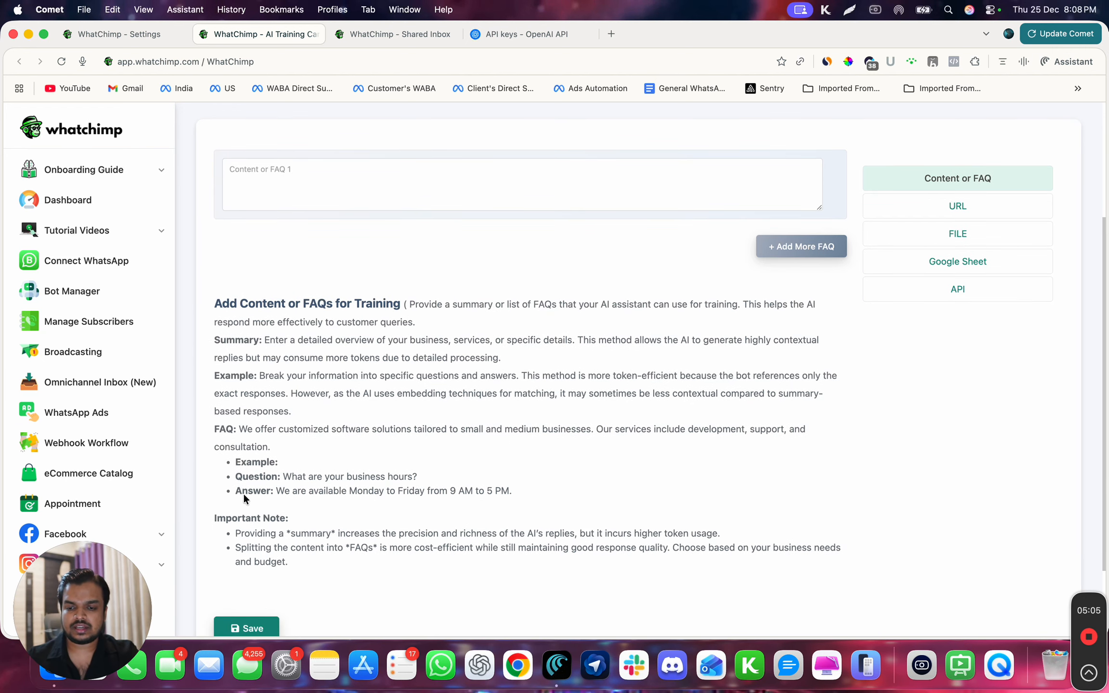
pyautogui.moveTo(240, 476); pyautogui.dragTo(496, 487)
pyautogui.scroll(5, 512, 489)
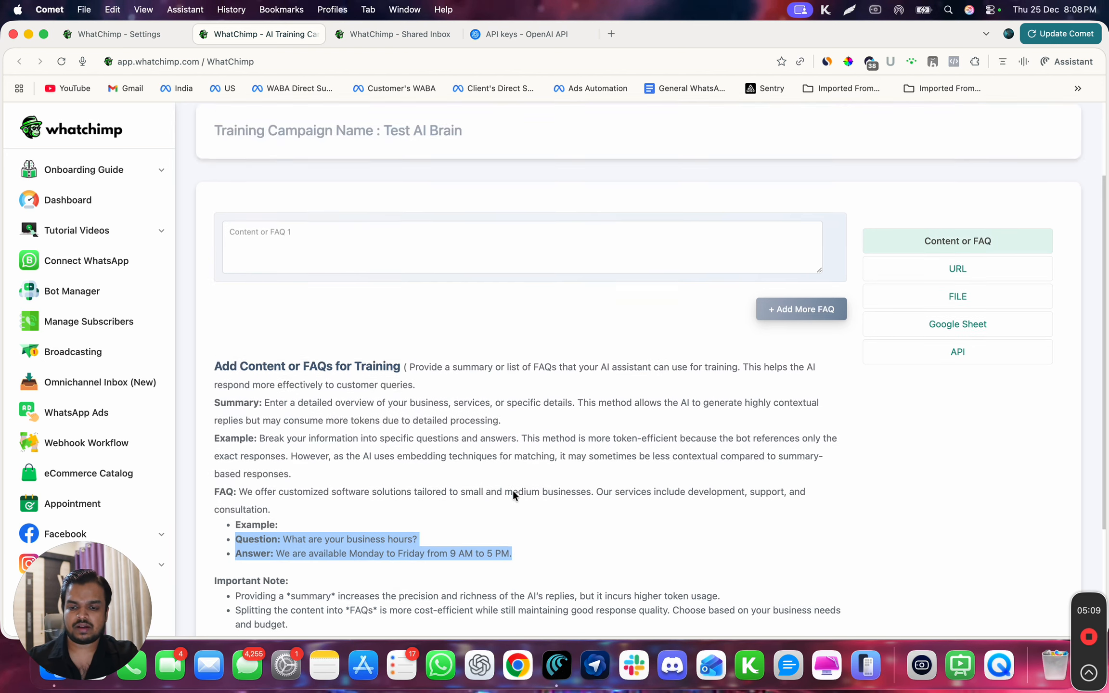
pyautogui.click(277, 326)
pyautogui.write('Question: What are your business hours? Answer: We are available Monday to Friday from 9 AM to 5 PM.')
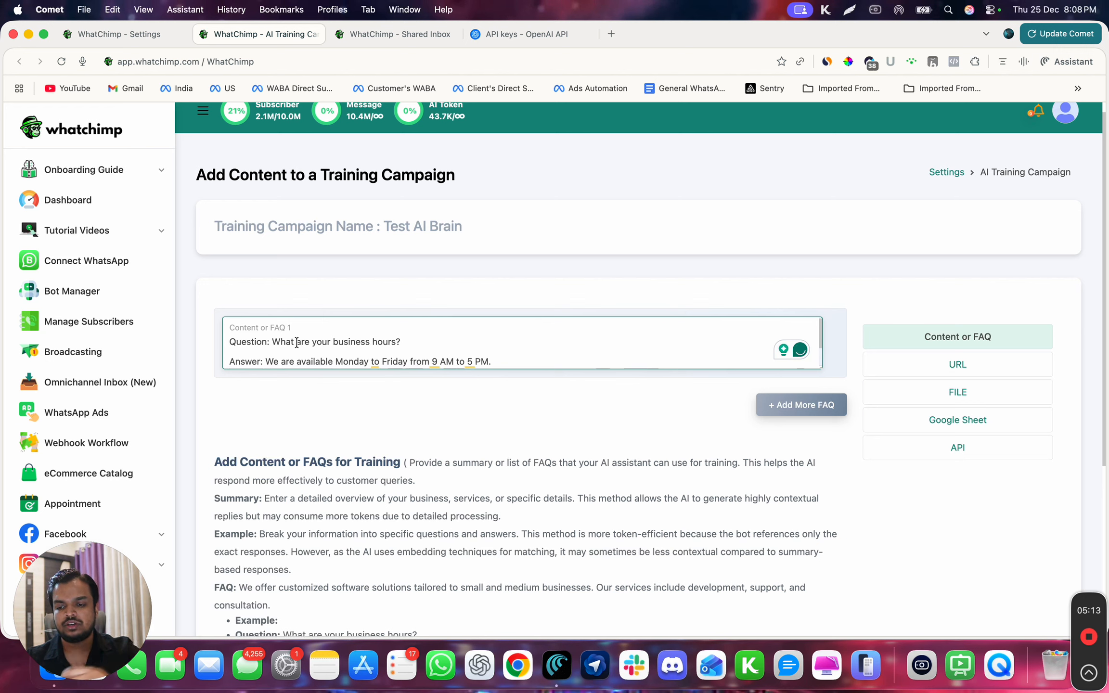
pyautogui.doubleClick(288, 342)
pyautogui.tripleClick(289, 342)
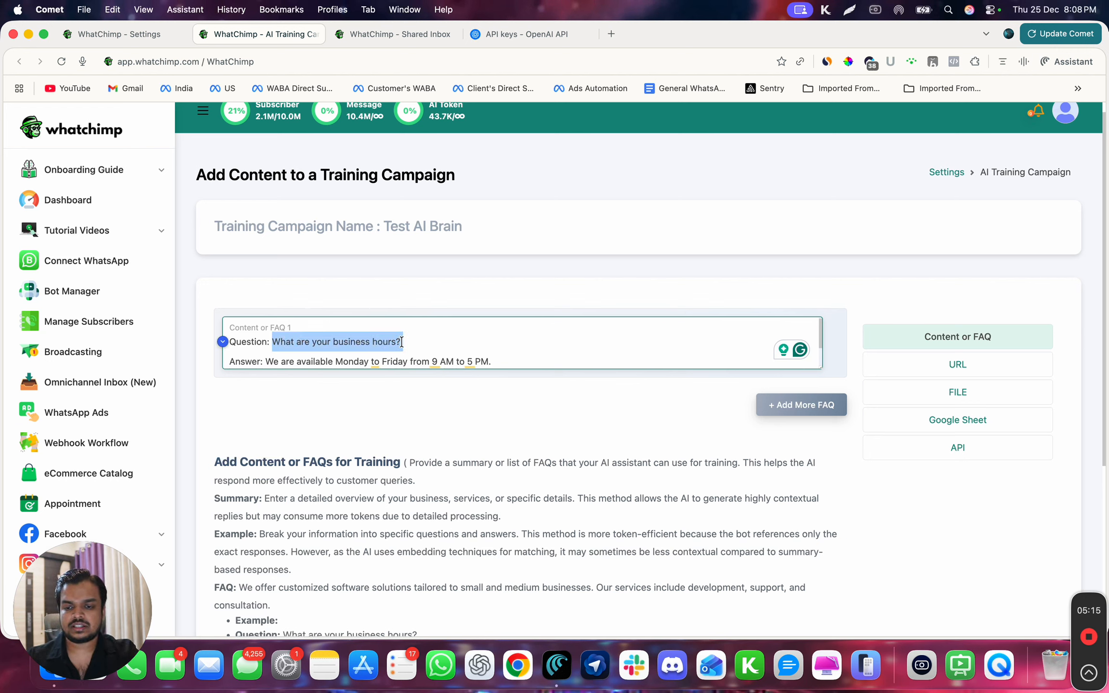
pyautogui.moveTo(263, 361); pyautogui.dragTo(413, 379)
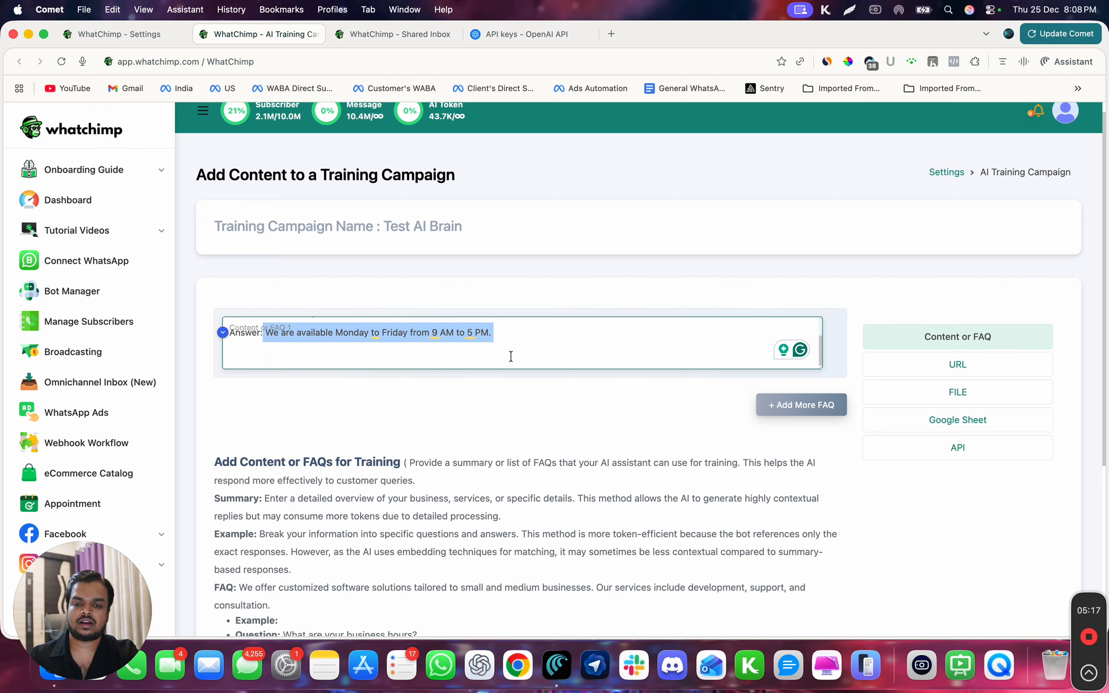
pyautogui.scroll(1, 514, 355)
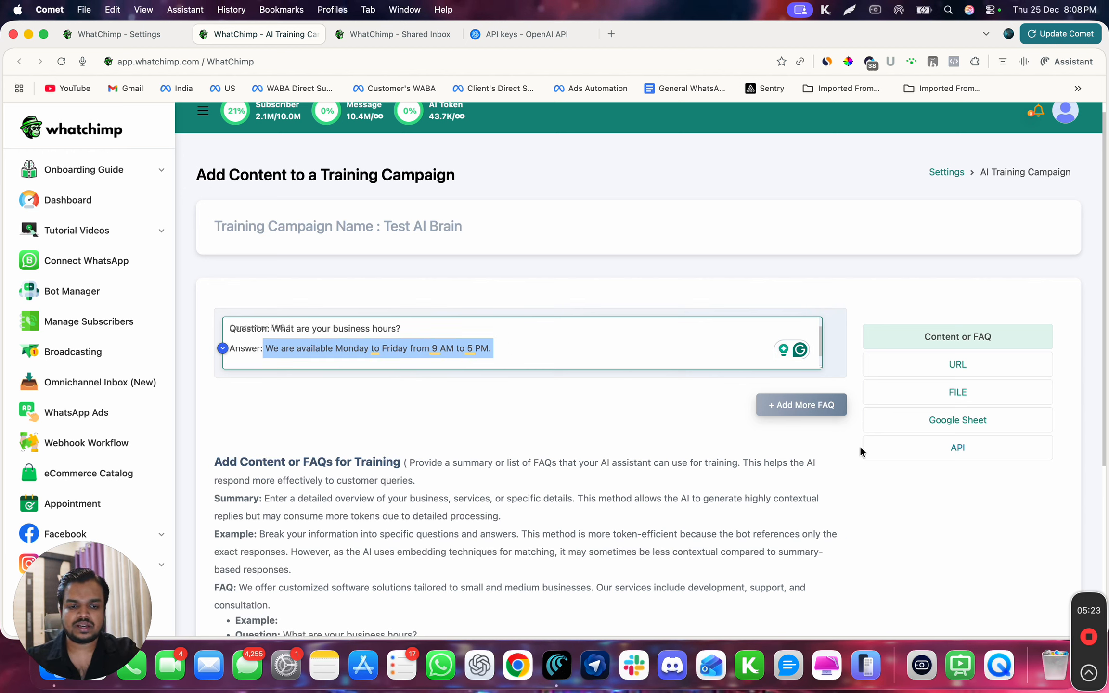
# - Add three more FAQ entries and remove all three again, keeping only the business hours entry
pyautogui.click(815, 408)
pyautogui.click(790, 496)
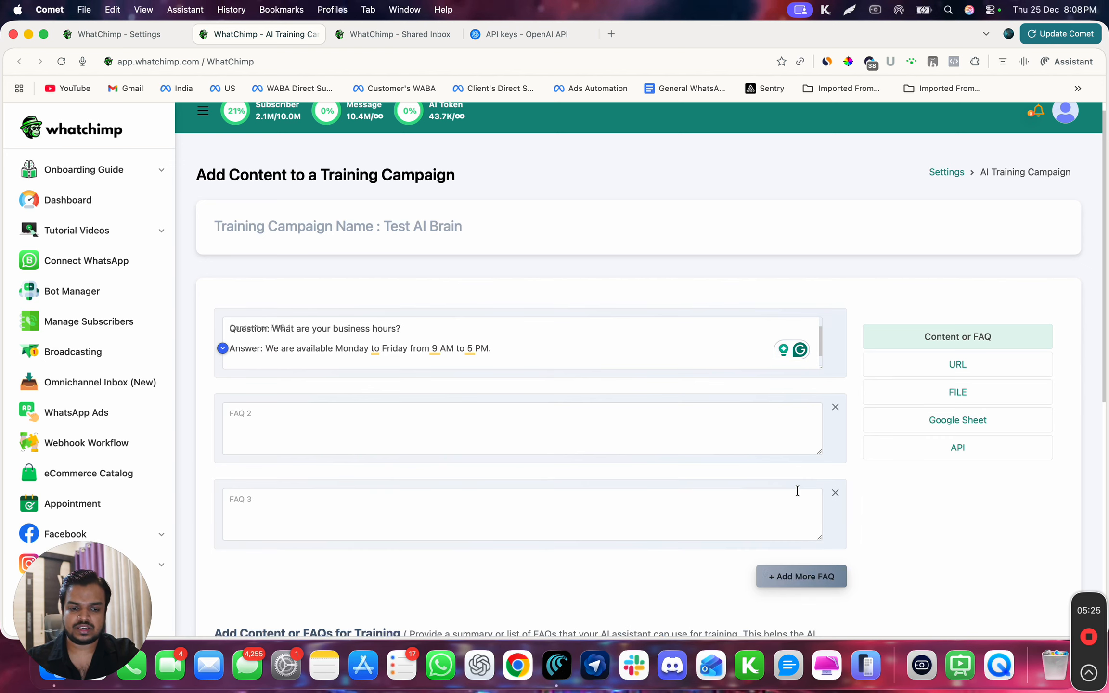
pyautogui.click(778, 575)
pyautogui.scroll(-3, 779, 576)
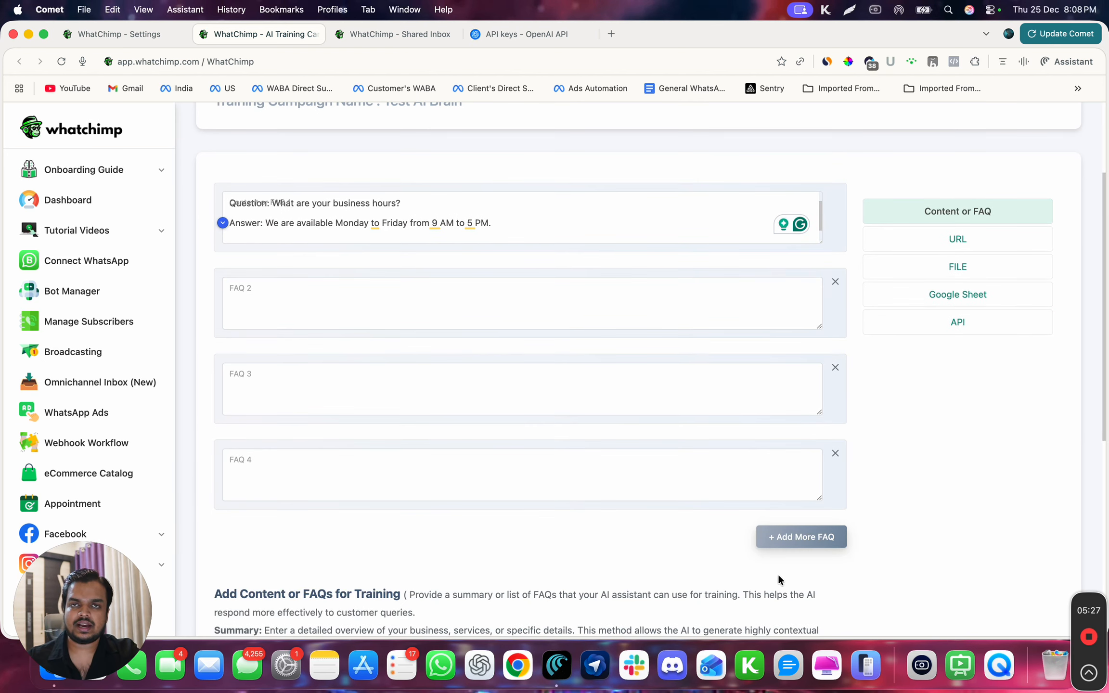
pyautogui.click(836, 462)
pyautogui.click(834, 370)
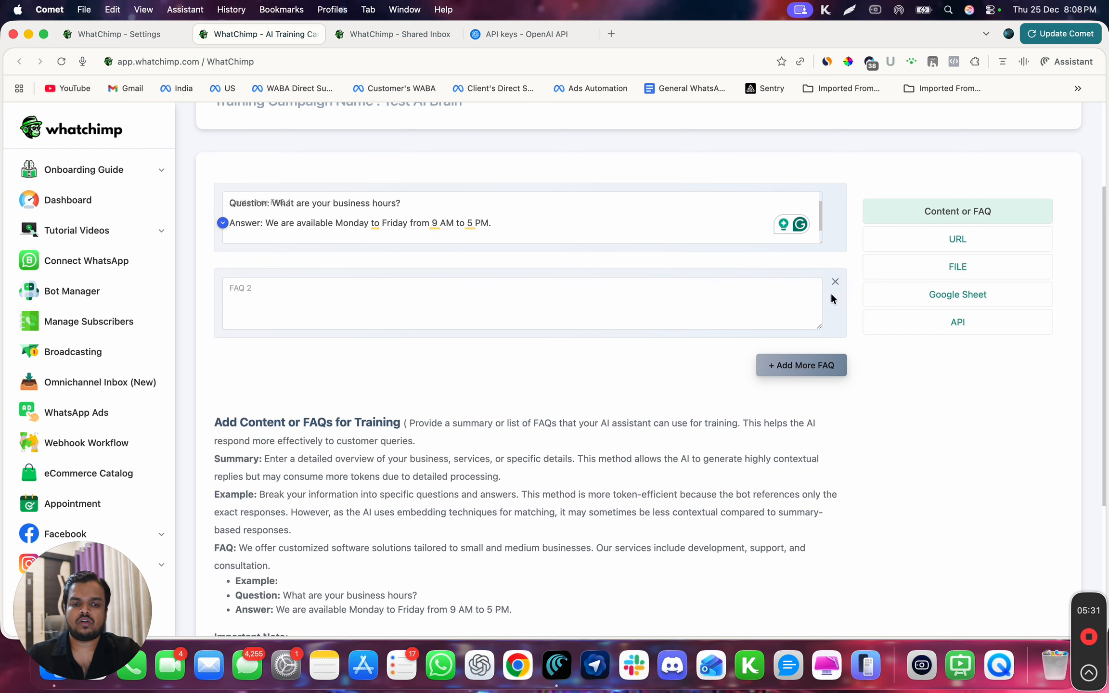
pyautogui.click(835, 282)
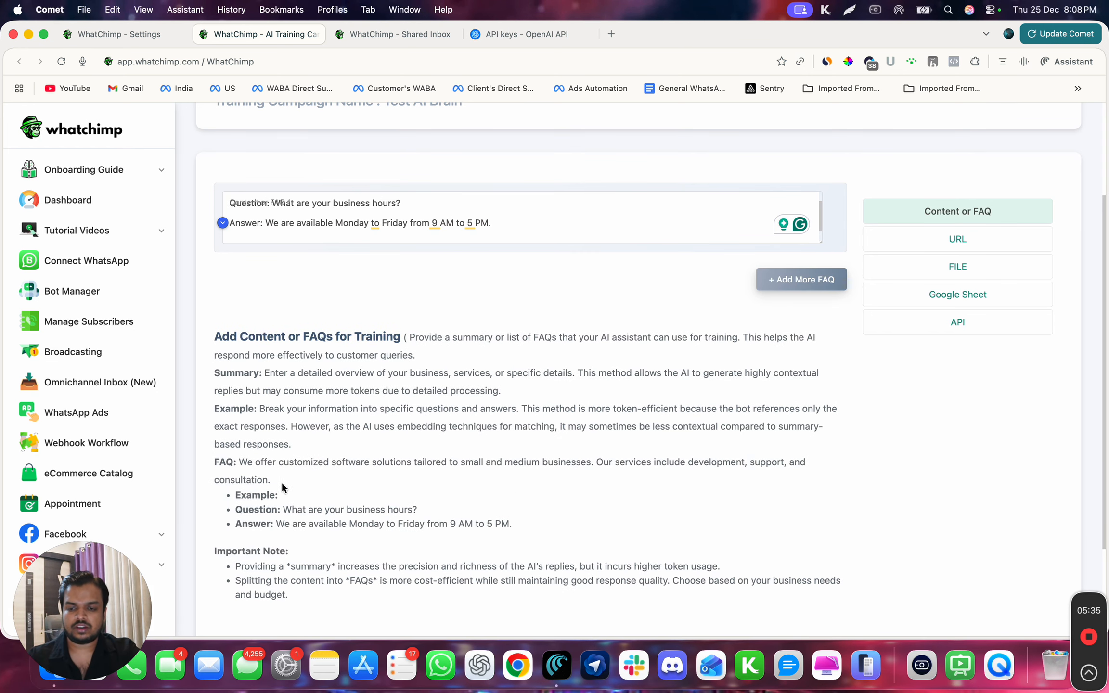
# - Examine the important note on token usage for summaries and the answer text in the business hours entry
pyautogui.moveTo(241, 561); pyautogui.dragTo(294, 563)
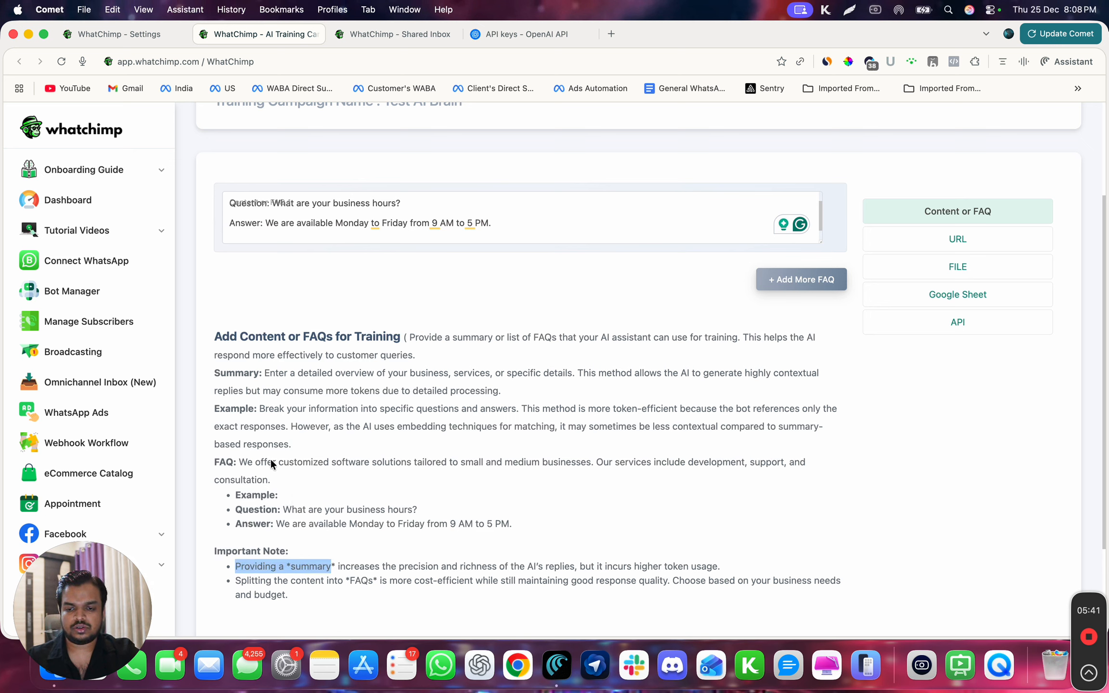
pyautogui.click(336, 564)
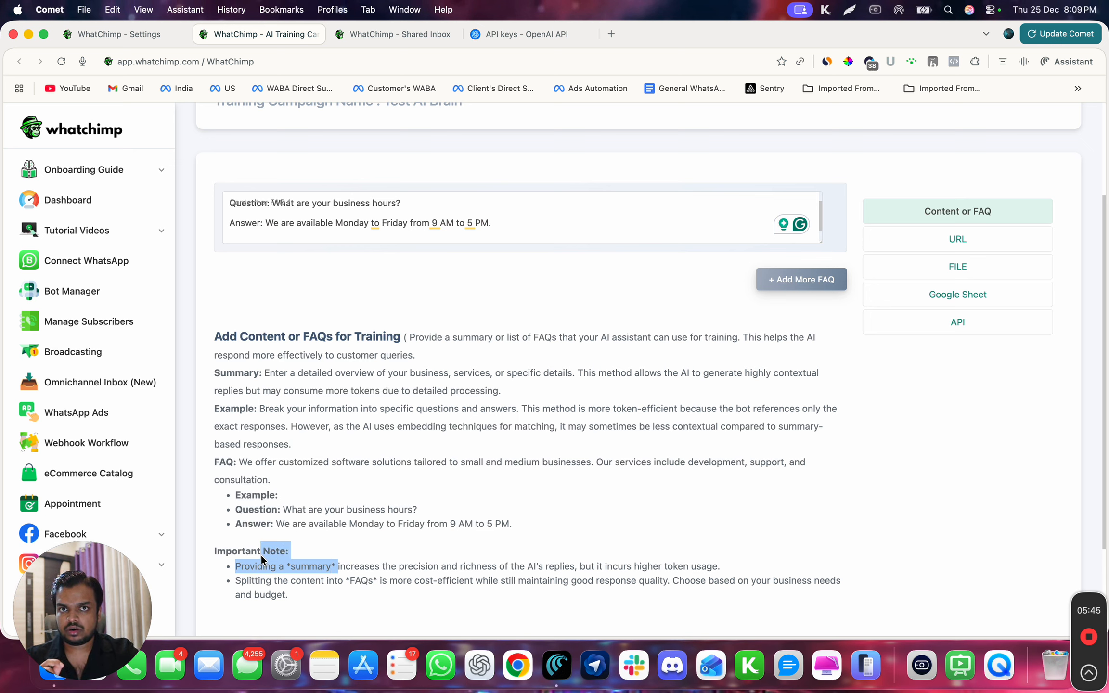
pyautogui.moveTo(261, 555); pyautogui.dragTo(318, 568)
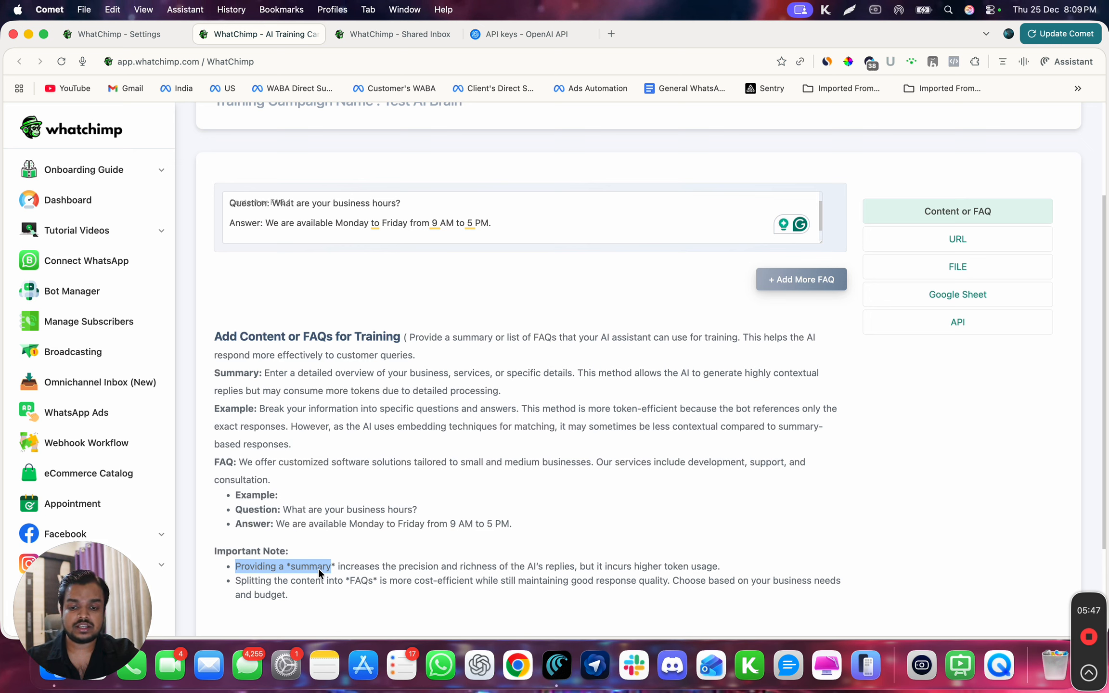
pyautogui.moveTo(457, 572); pyautogui.dragTo(589, 564)
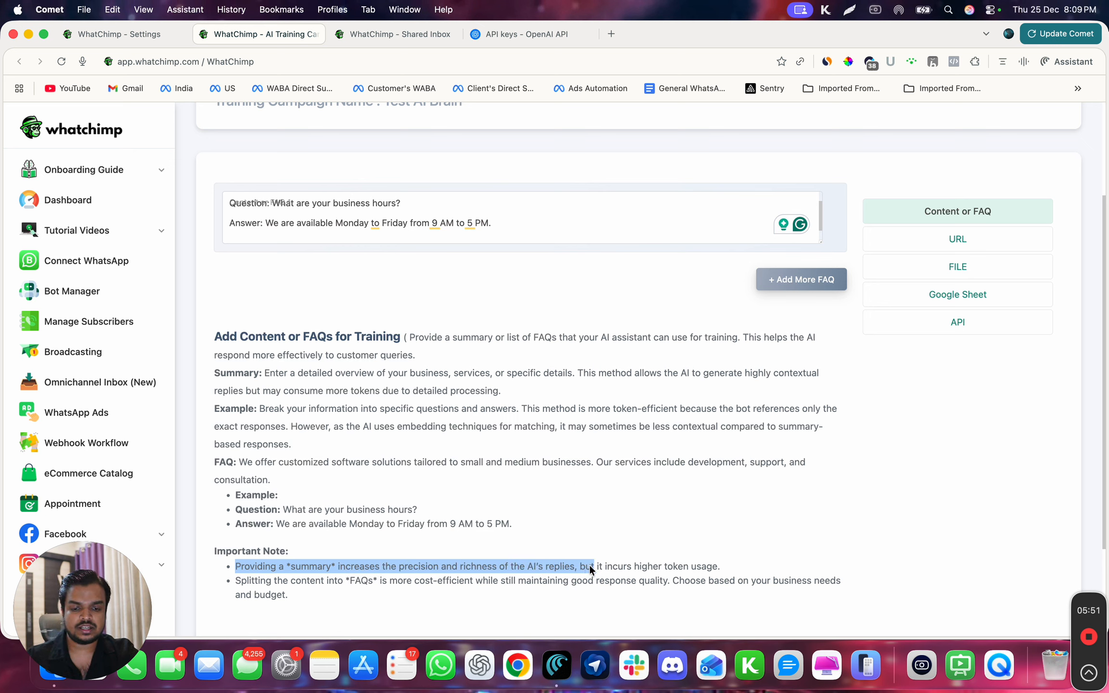
pyautogui.click(615, 567)
pyautogui.tripleClick(614, 567)
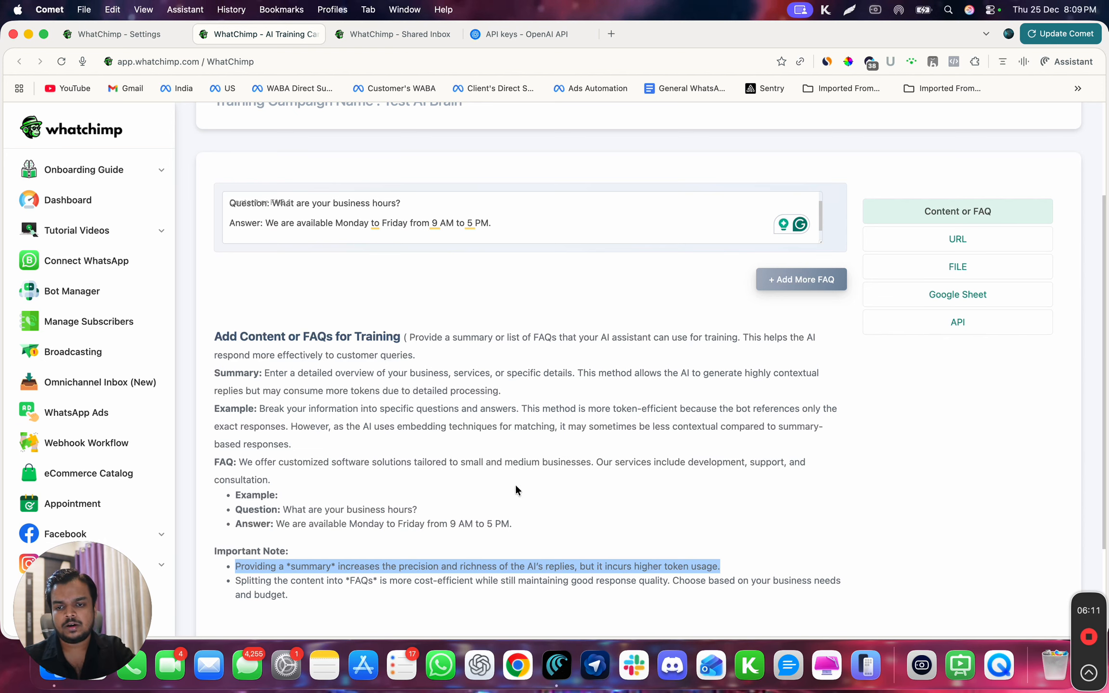
pyautogui.scroll(1, 441, 364)
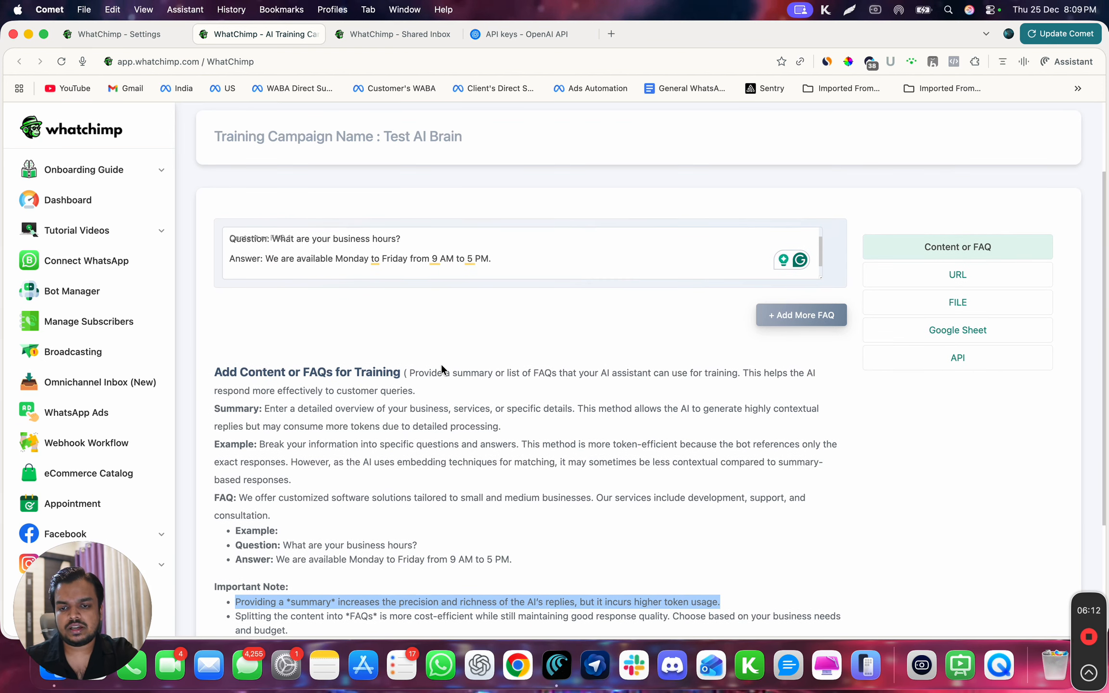
pyautogui.doubleClick(281, 257)
pyautogui.moveTo(273, 260); pyautogui.dragTo(499, 258)
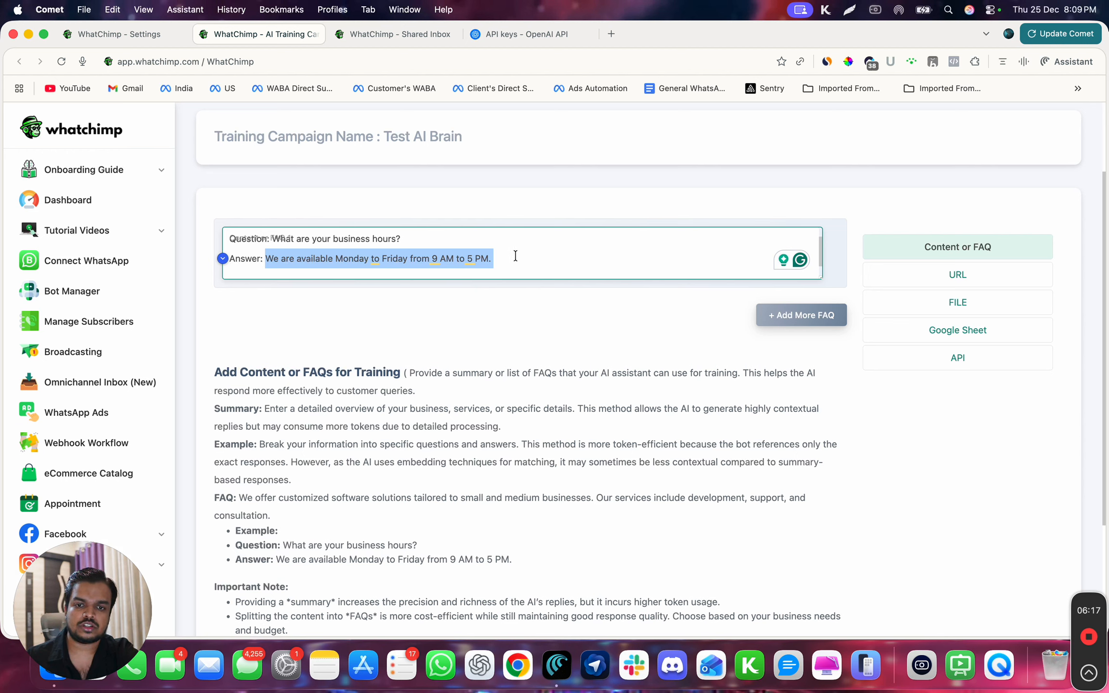
pyautogui.click(514, 255)
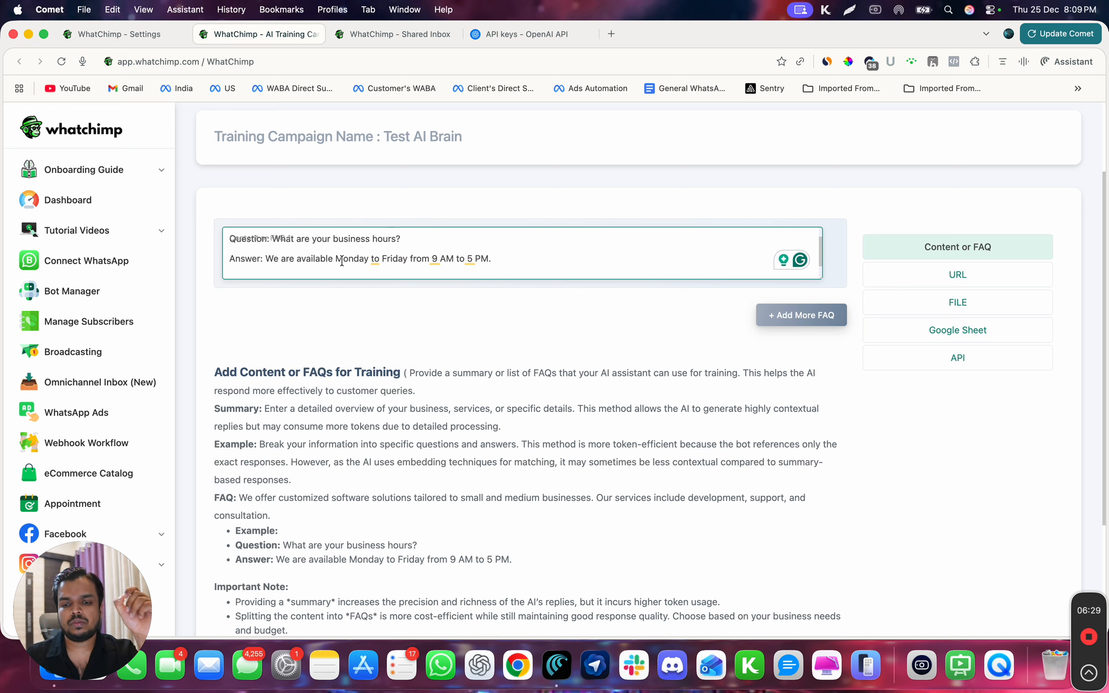
pyautogui.moveTo(336, 260); pyautogui.dragTo(470, 259)
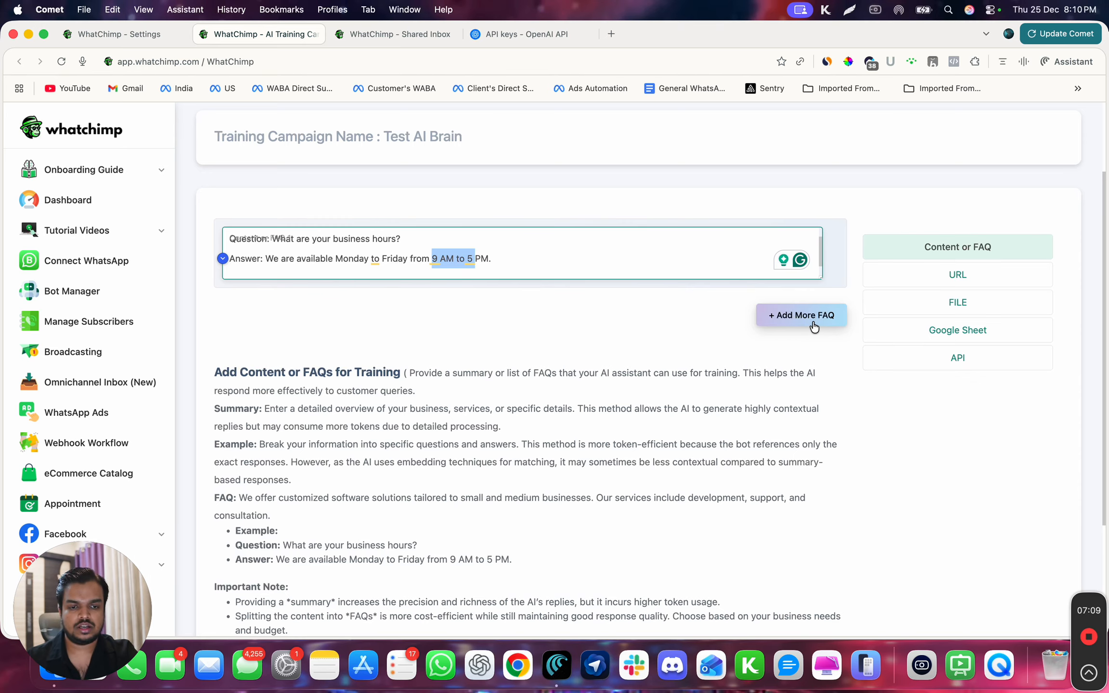
# - Save the business hours entry to the campaign, view the URL source and open the File source
pyautogui.scroll(-4, 844, 431)
pyautogui.click(243, 531)
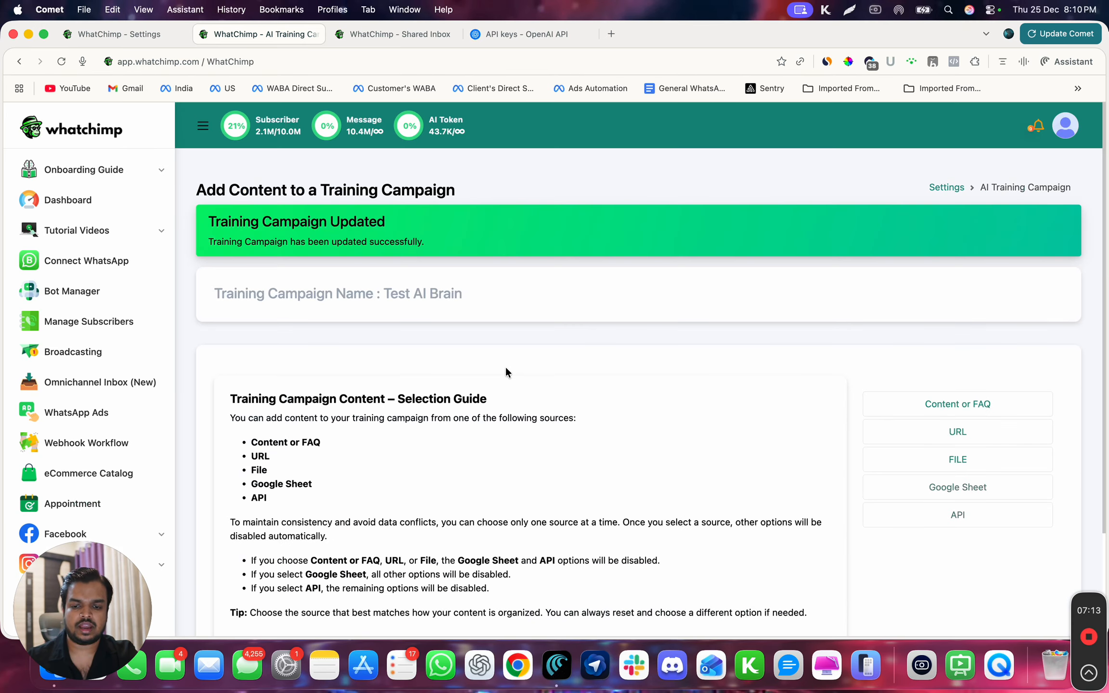
pyautogui.click(929, 356)
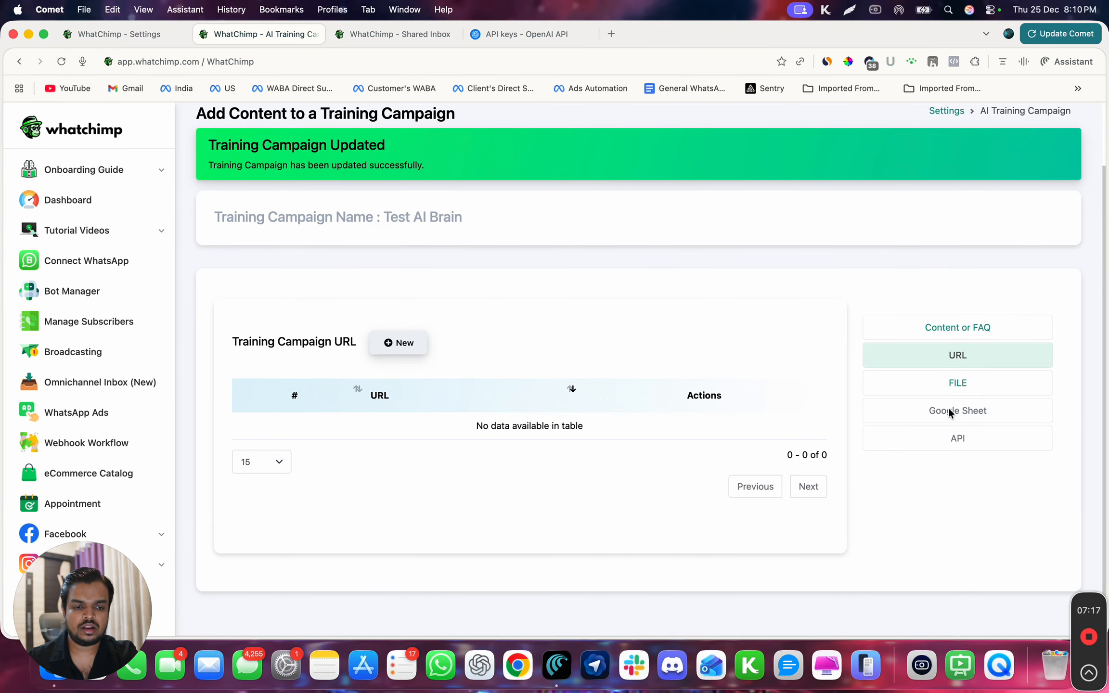
pyautogui.click(944, 385)
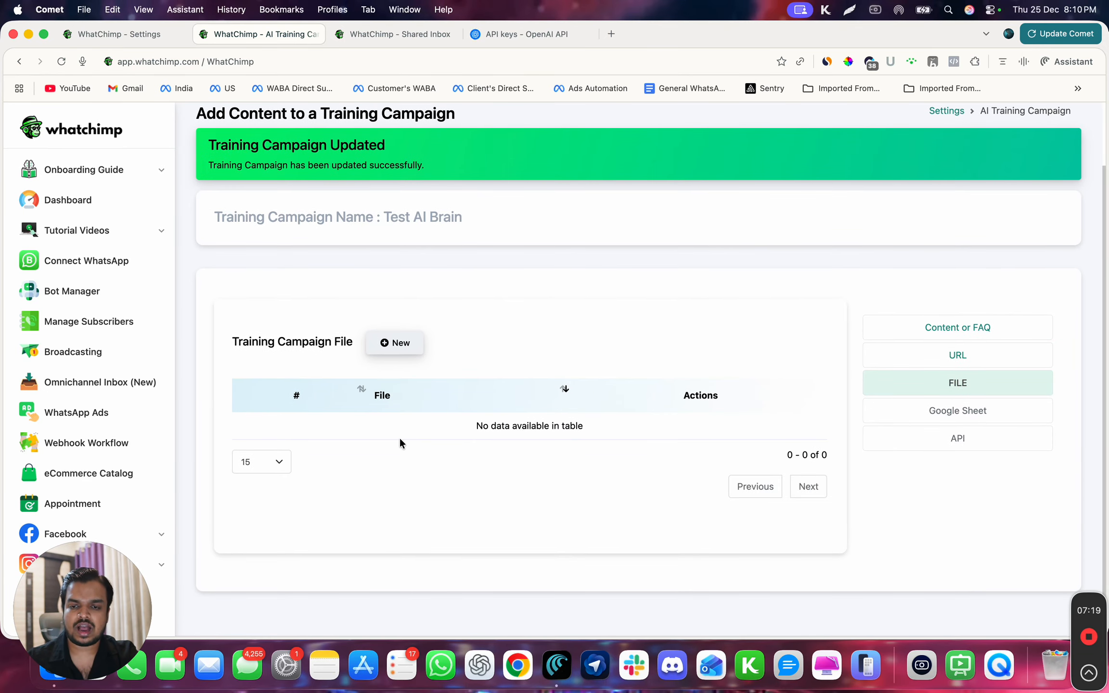
# - Create a new blank Google Docs document through docs.new in a separate browser tab
pyautogui.click(611, 34)
pyautogui.write('docs.new')
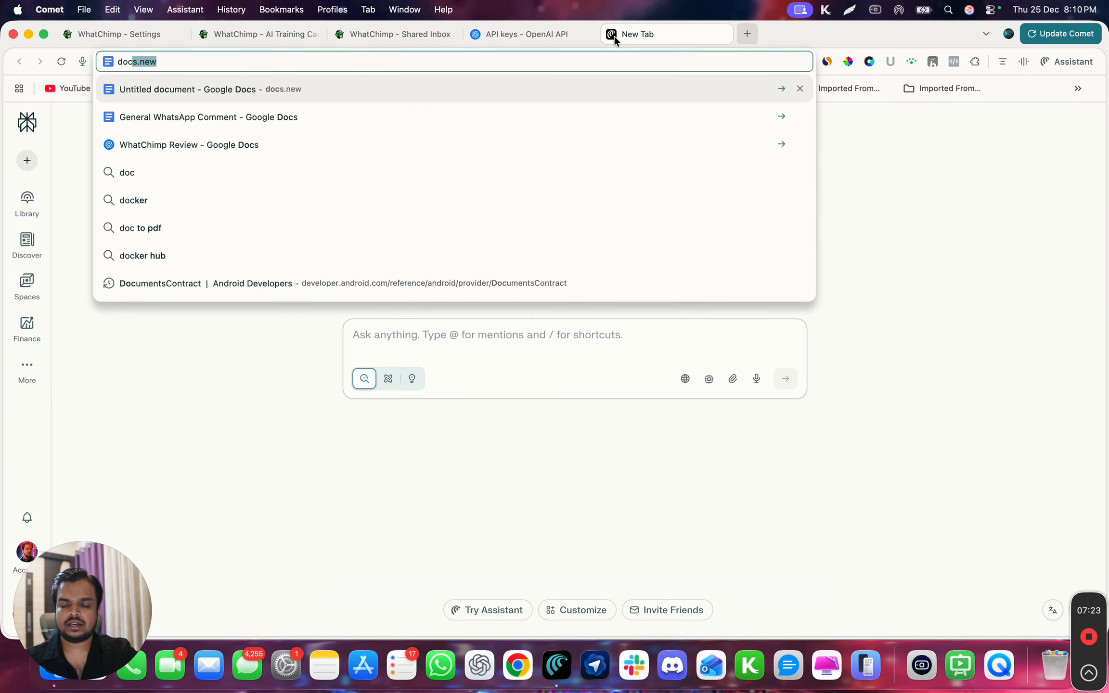
pyautogui.press('Return')
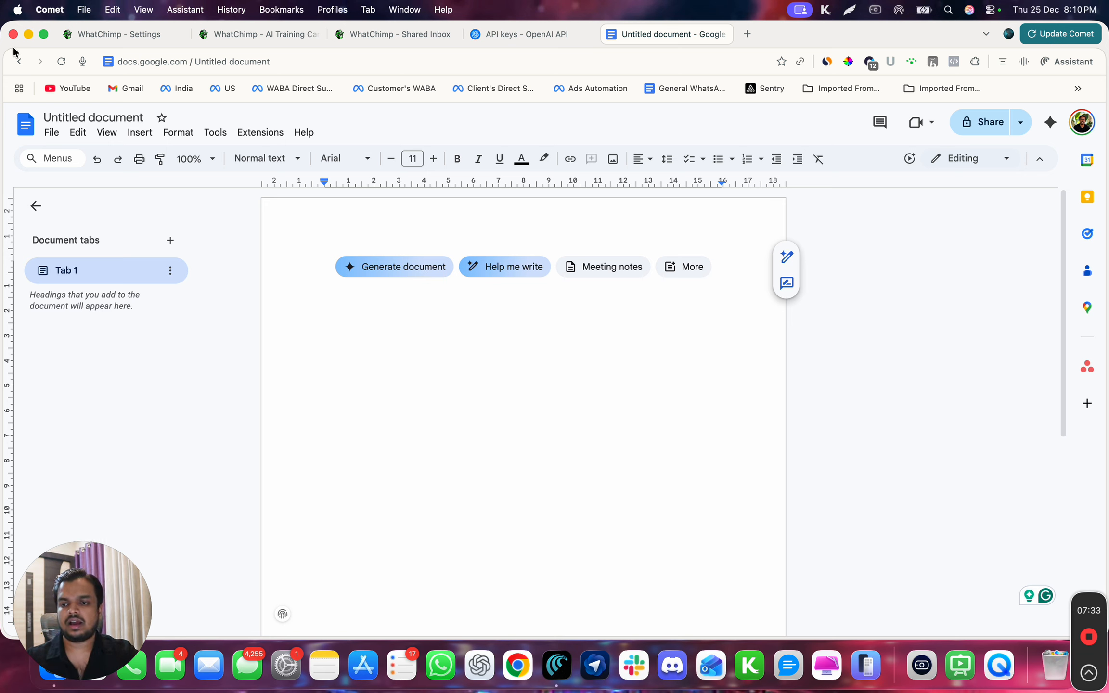
# - Download the blank document as a PDF named Untitled document into the Downloads folder
pyautogui.click(54, 135)
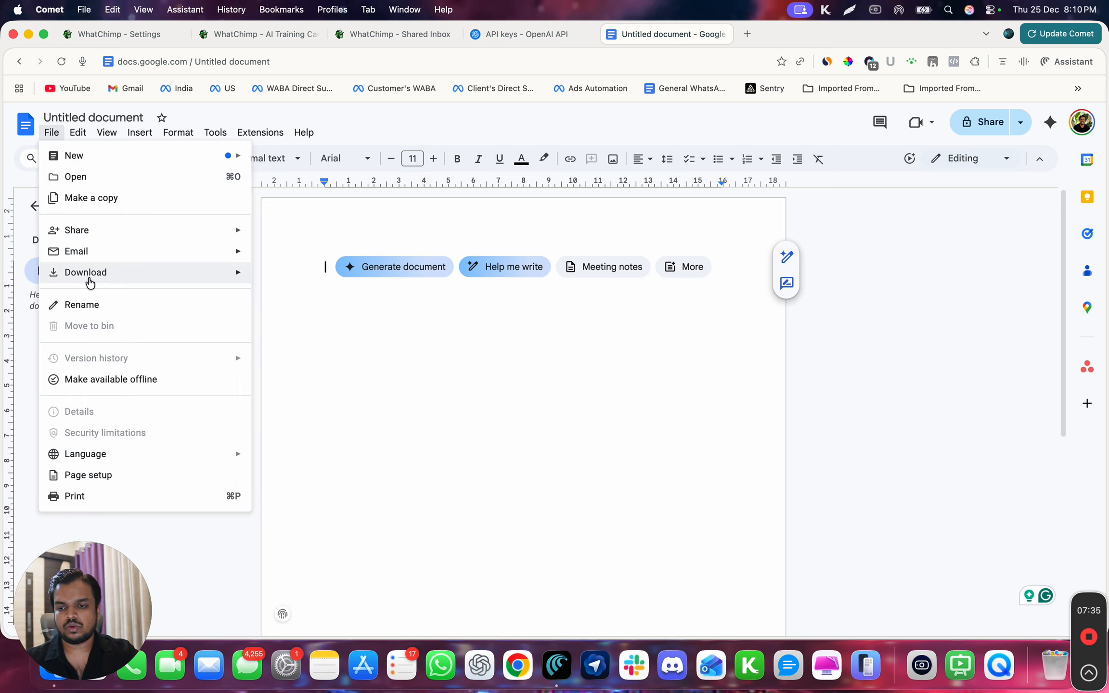
pyautogui.moveTo(239, 276)
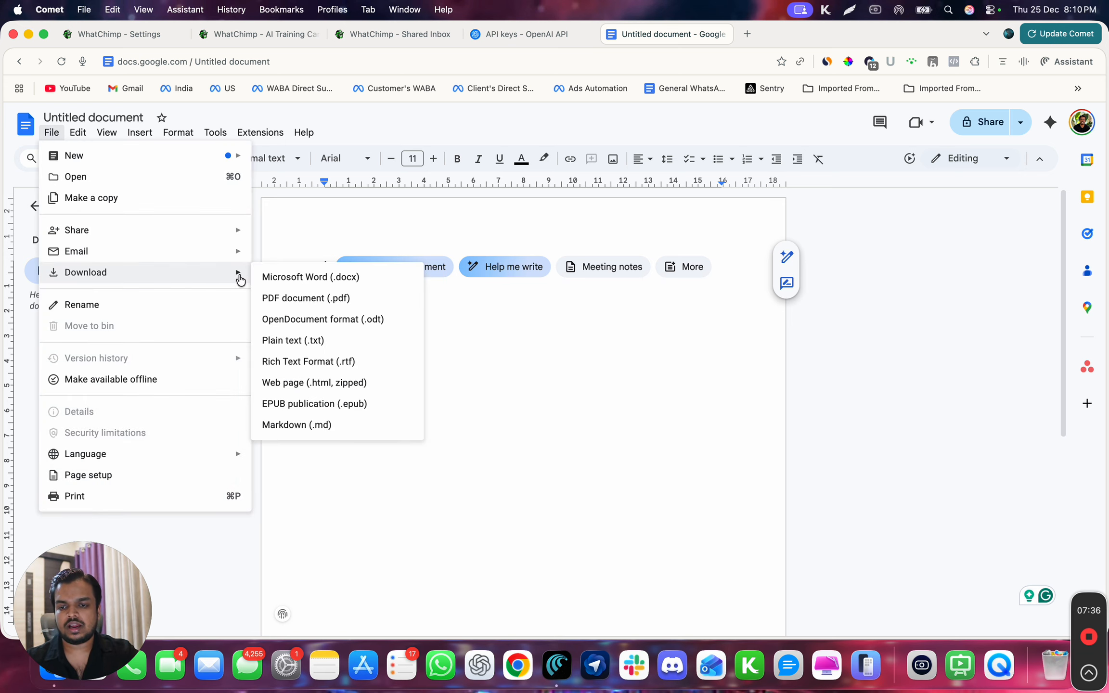
pyautogui.click(337, 299)
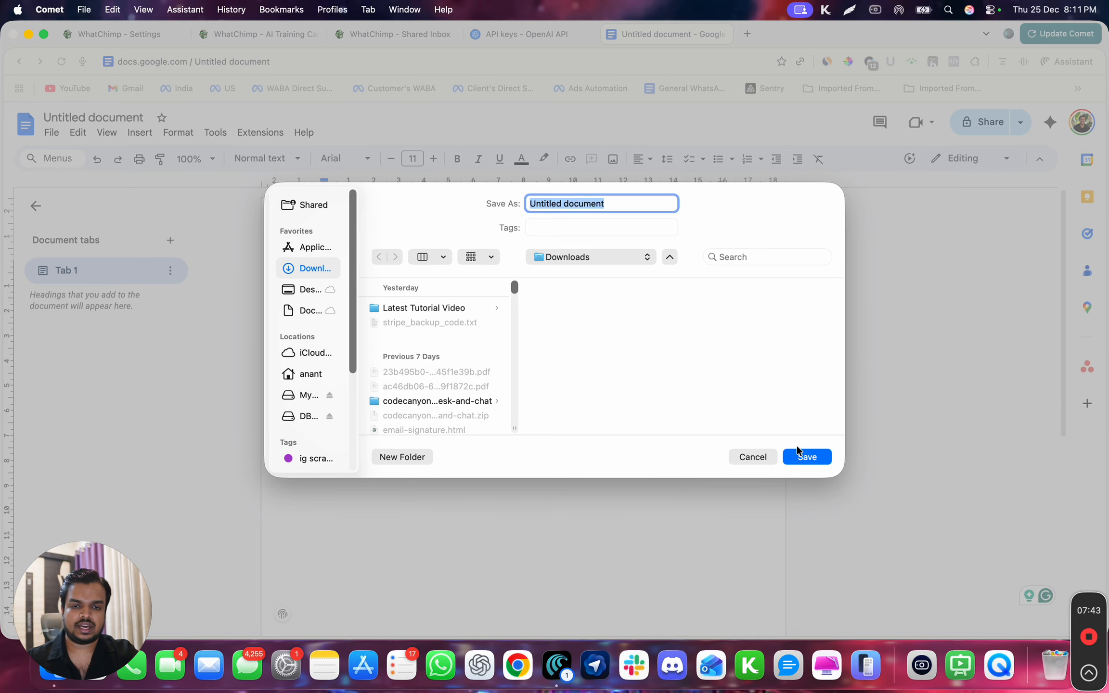
pyautogui.click(805, 456)
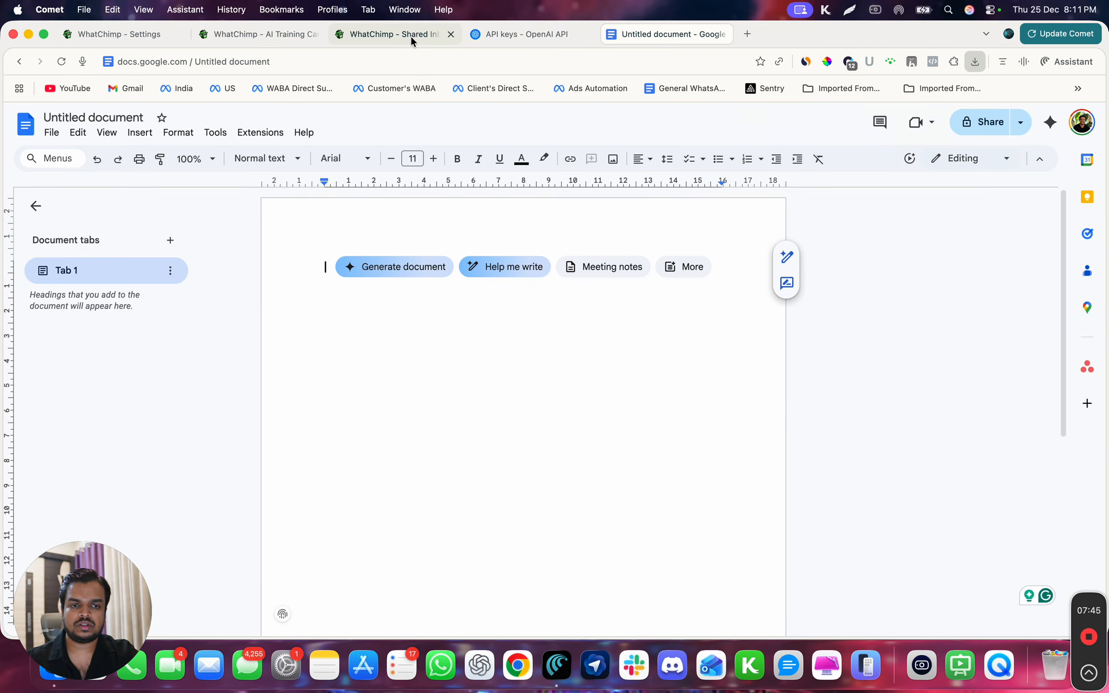
# - Upload Untitled document.pdf as a new training file in the WhatChimp campaign and try to generate a raw response from it
pyautogui.click(410, 36)
pyautogui.click(473, 35)
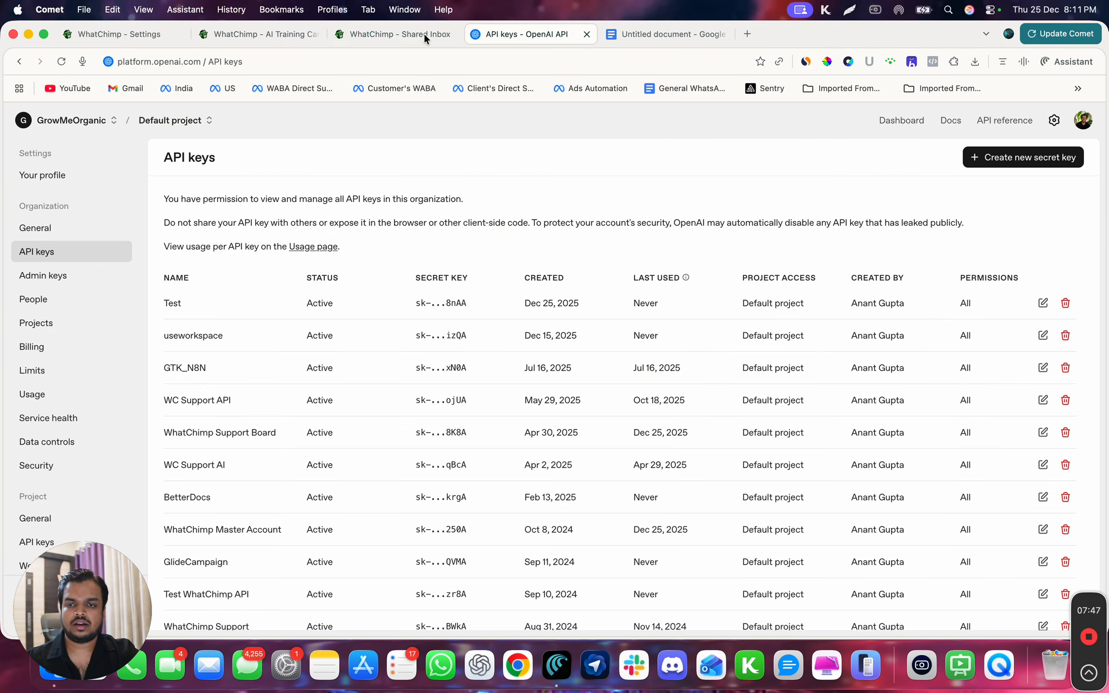
pyautogui.click(260, 36)
pyautogui.click(409, 356)
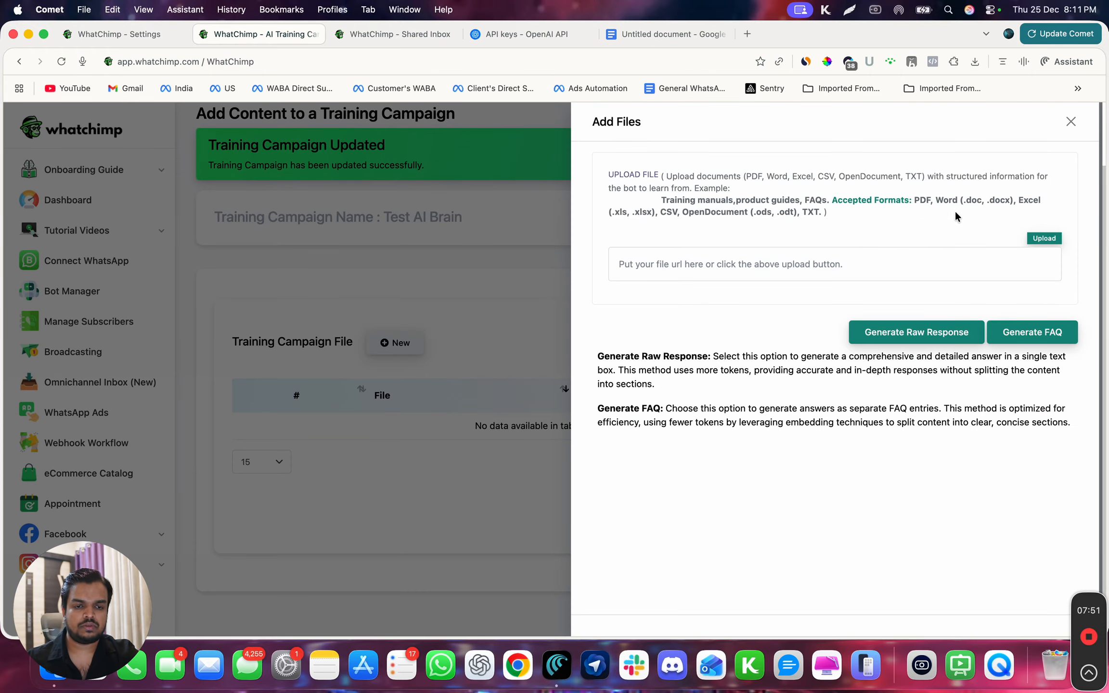
pyautogui.click(1040, 237)
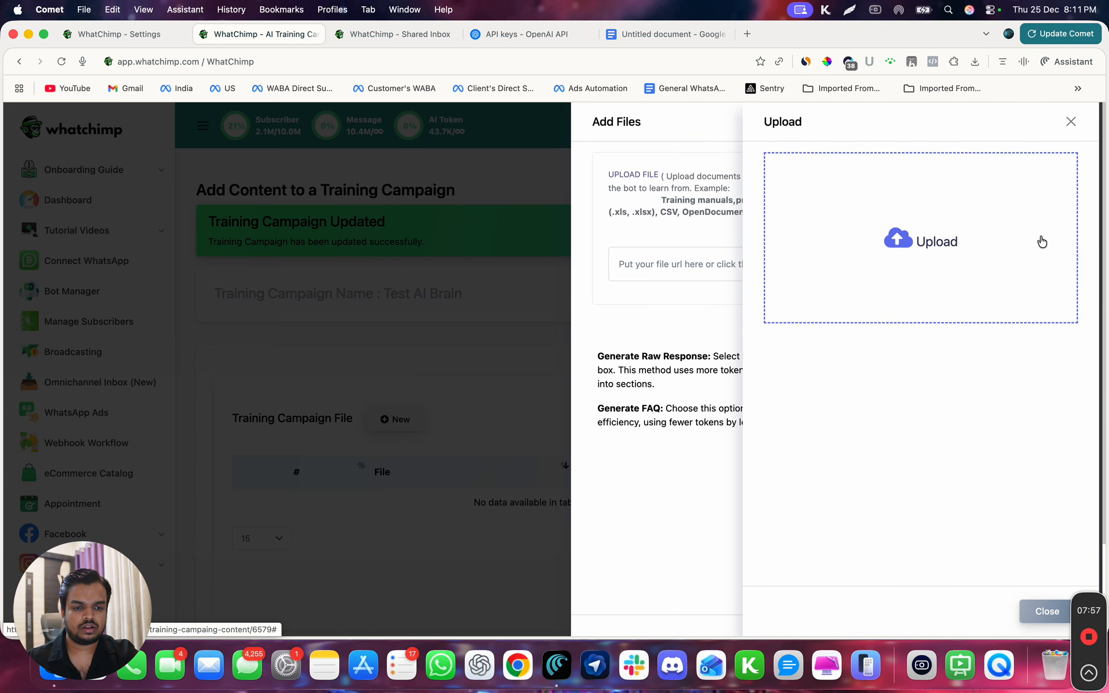
pyautogui.click(931, 204)
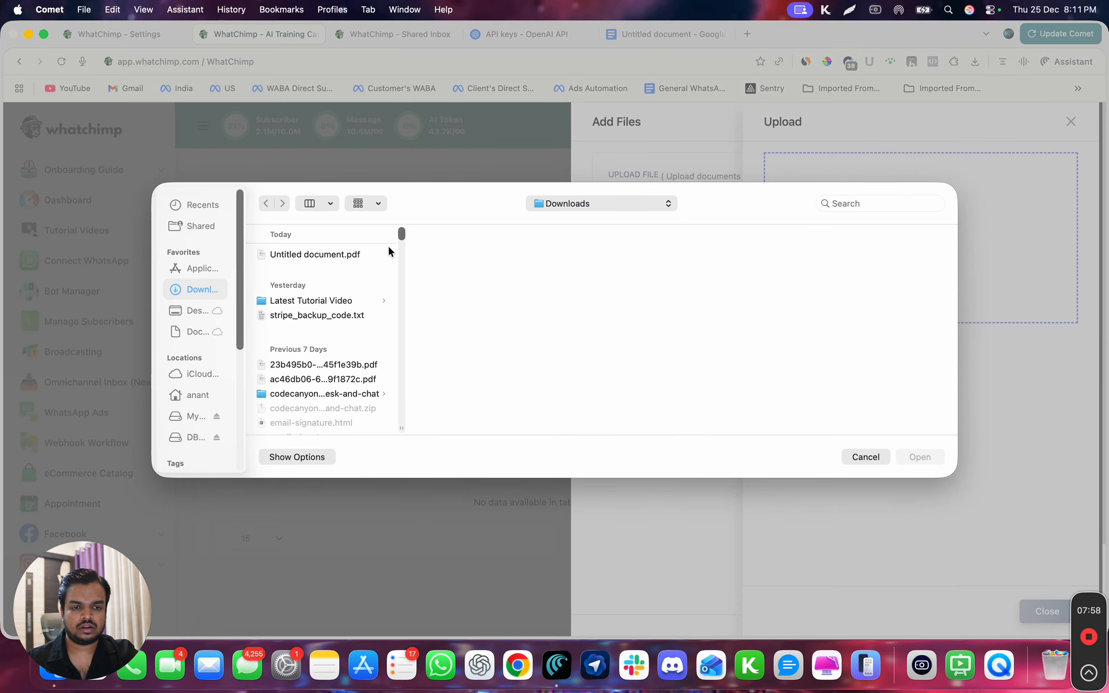
pyautogui.click(308, 256)
pyautogui.click(919, 457)
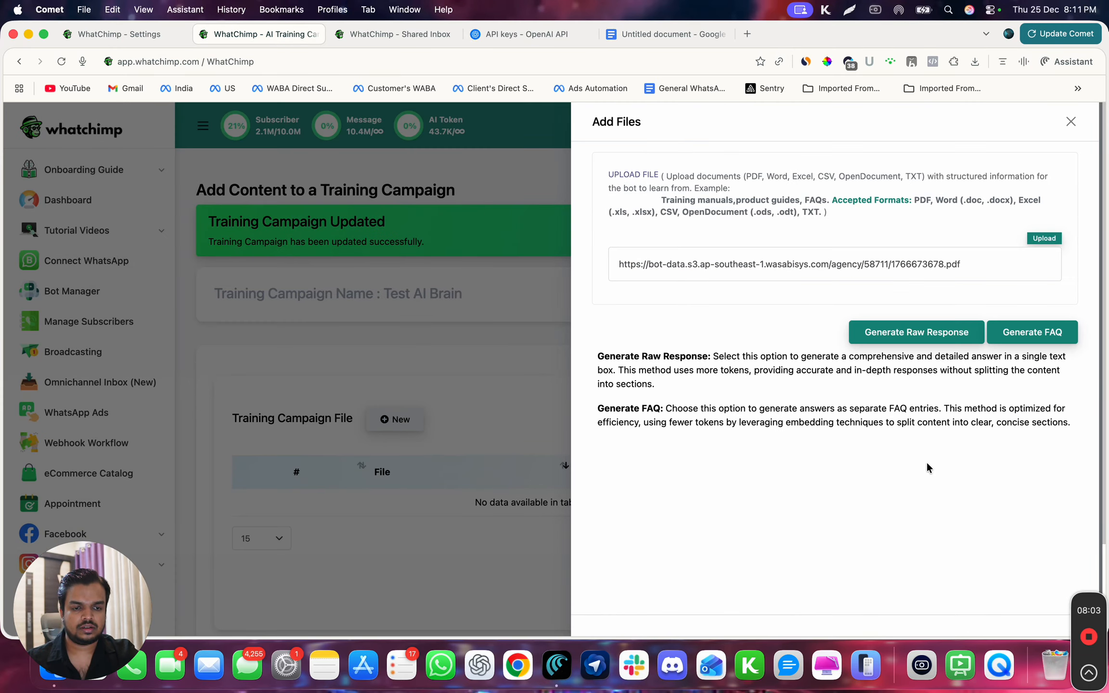
pyautogui.click(946, 343)
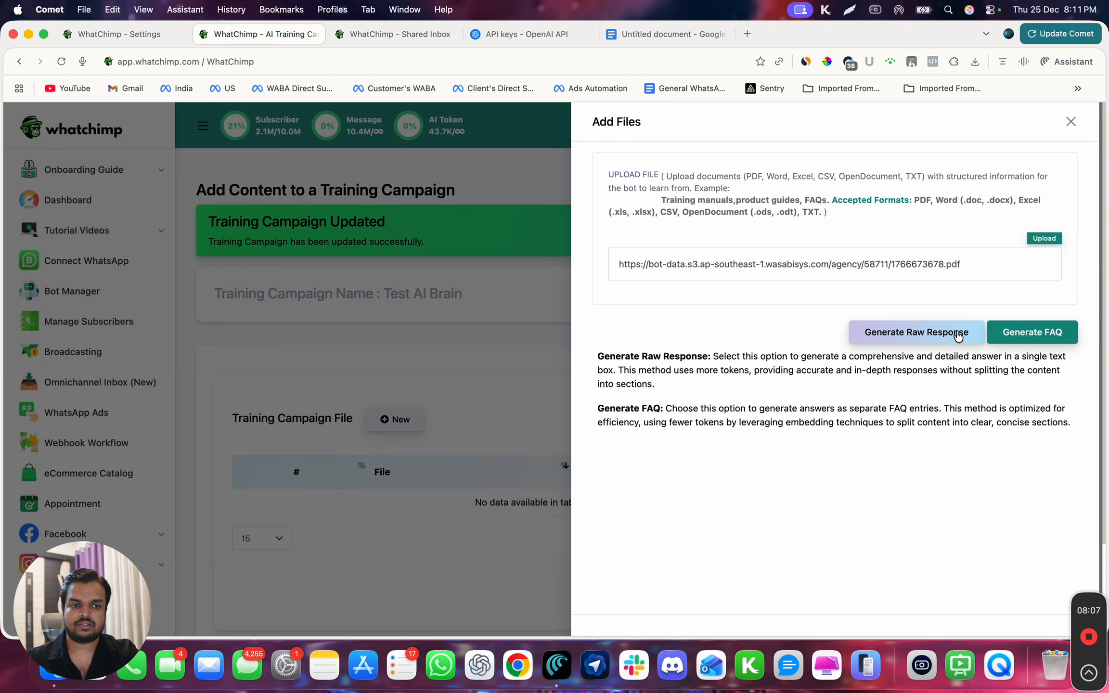
# - Return to the blank Google Docs document, then open chatgpt.com in a new browser tab
pyautogui.click(661, 38)
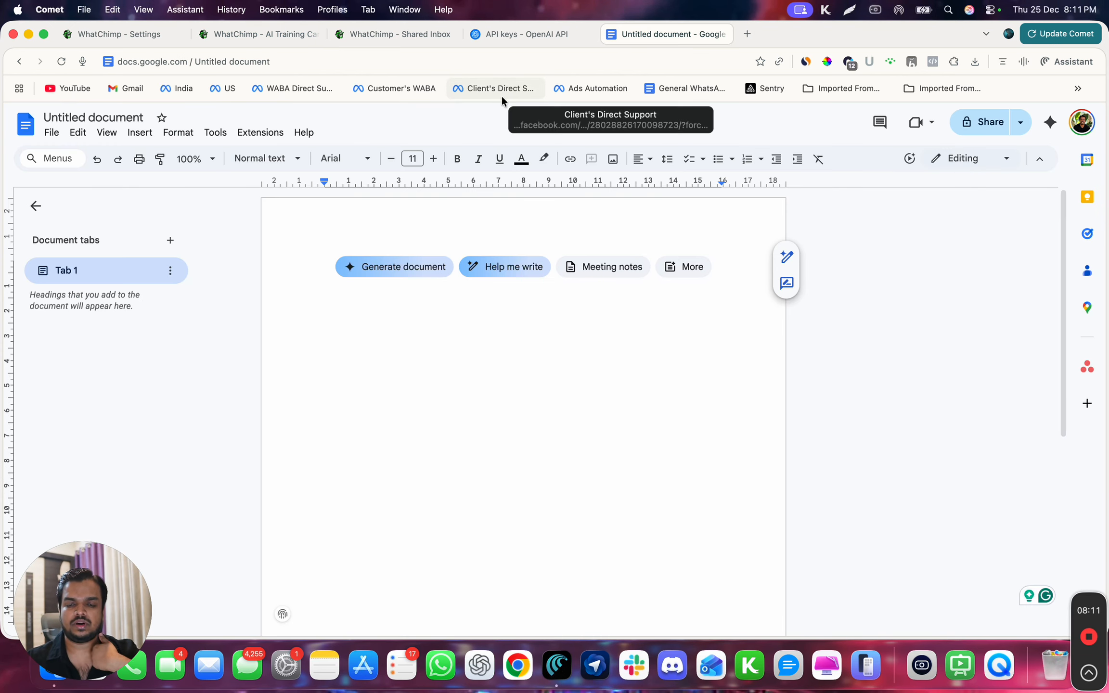
pyautogui.click(747, 34)
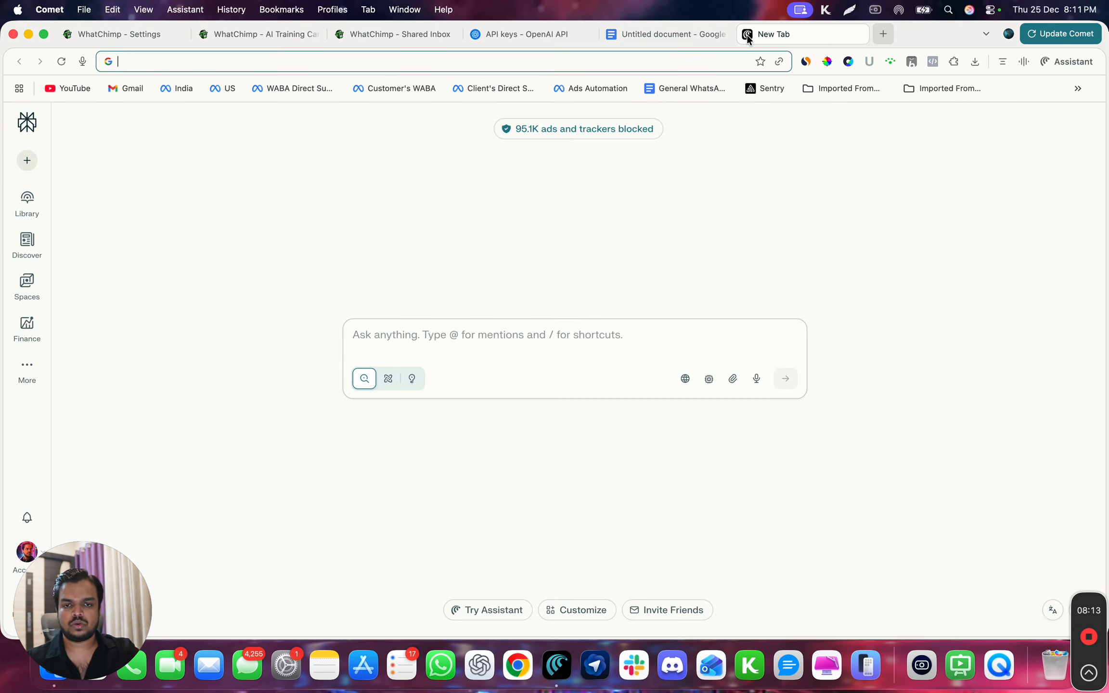
pyautogui.write('chatgpt.com')
pyautogui.press('Return')
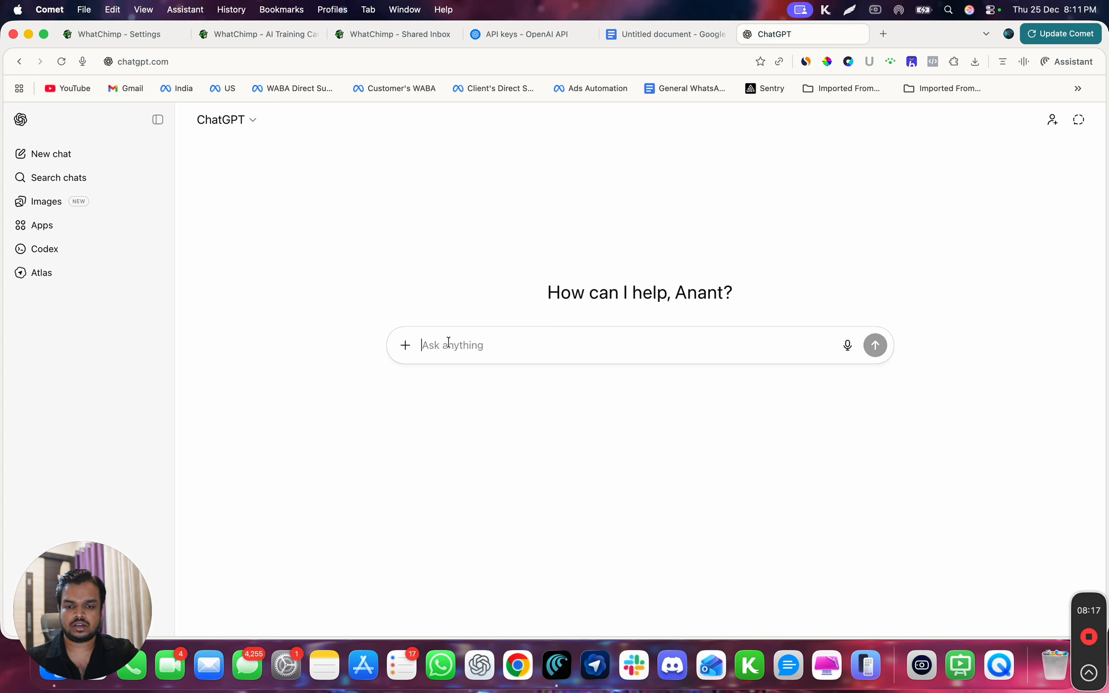
# - Ask ChatGPT to "Give a short description about WhatChimp"
pyautogui.write('Gove a')
pyautogui.press('BackSpace')
pyautogui.press('BackSpace')
pyautogui.press('BackSpace')
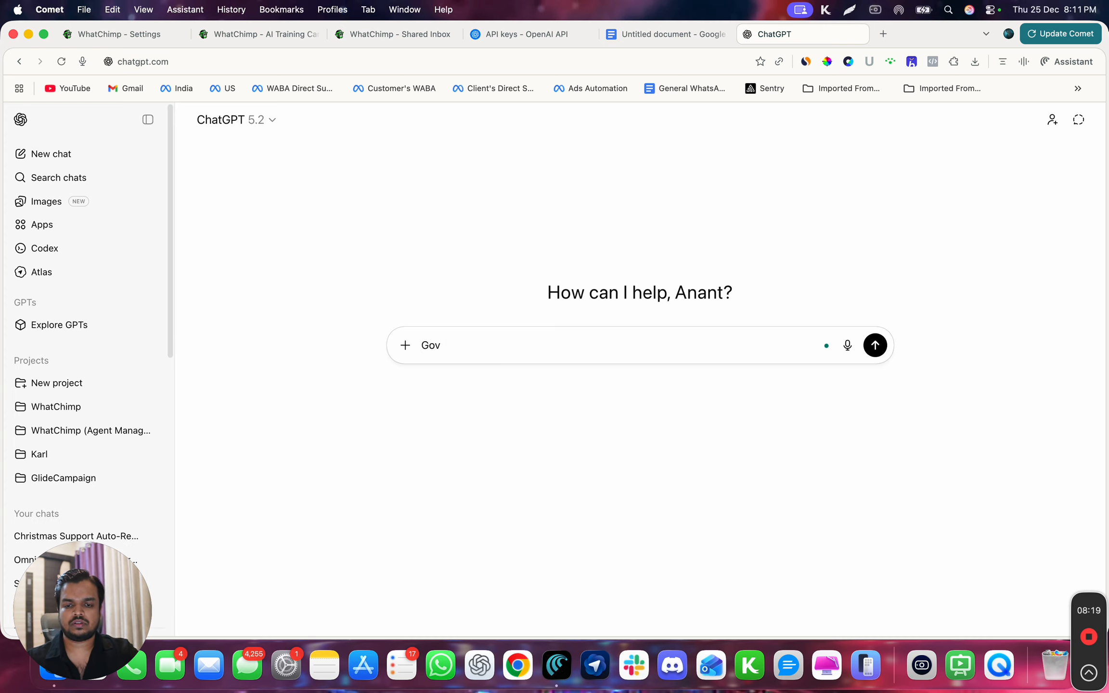
pyautogui.write('ive a sh')
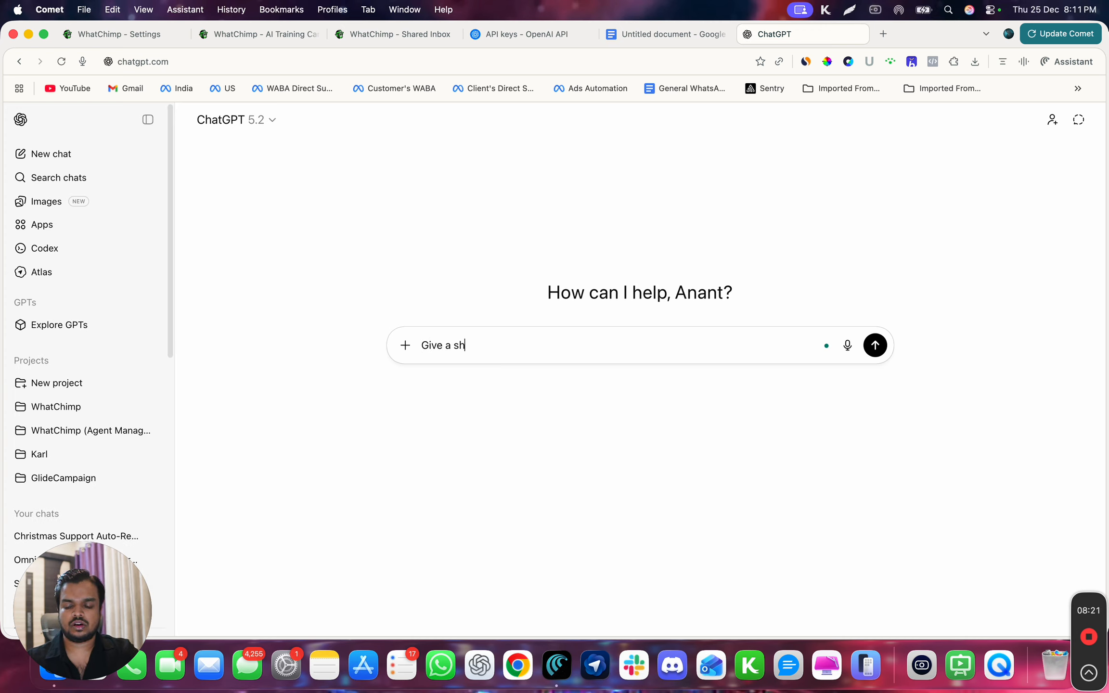
pyautogui.write('ort description about ')
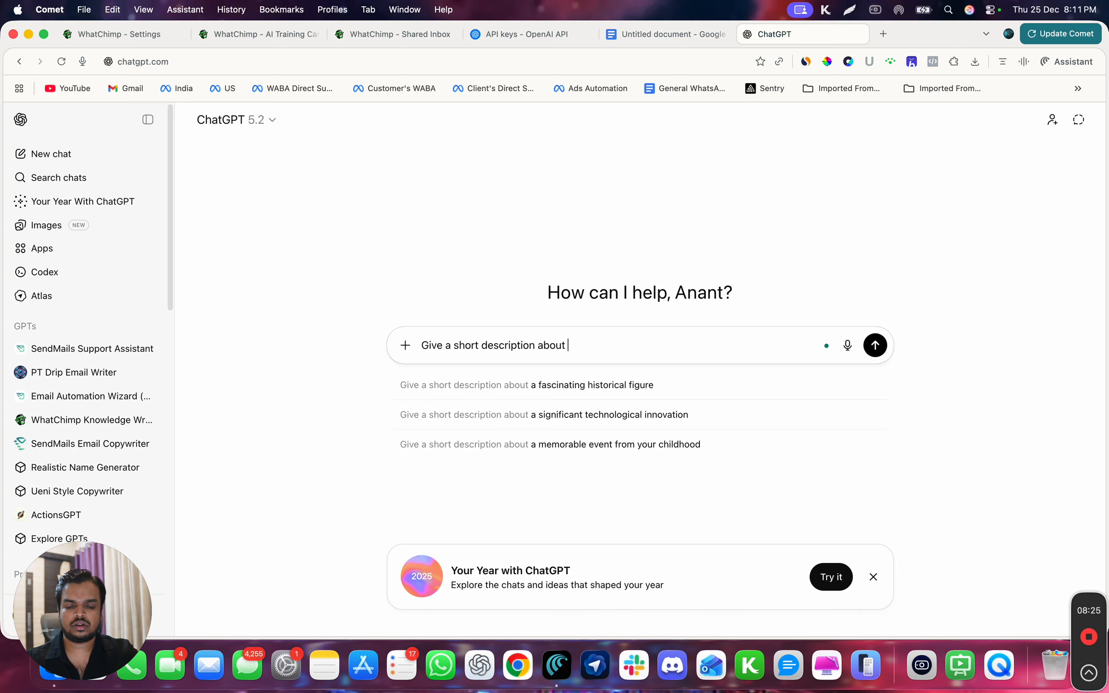
pyautogui.write('WhatChimp')
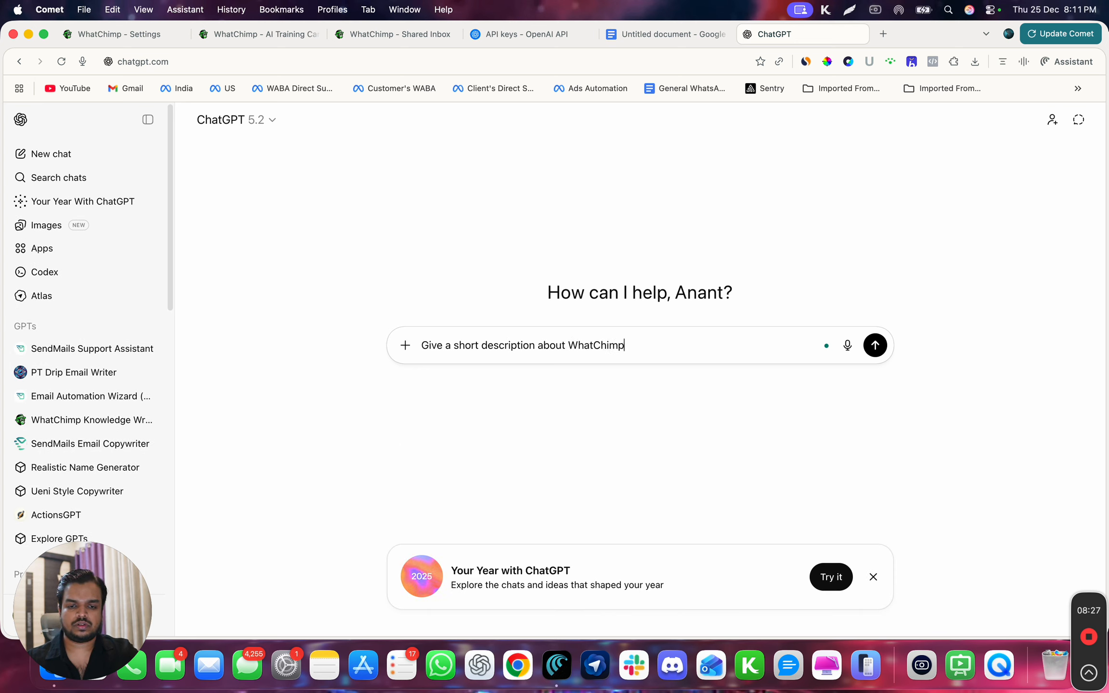
pyautogui.press('Return')
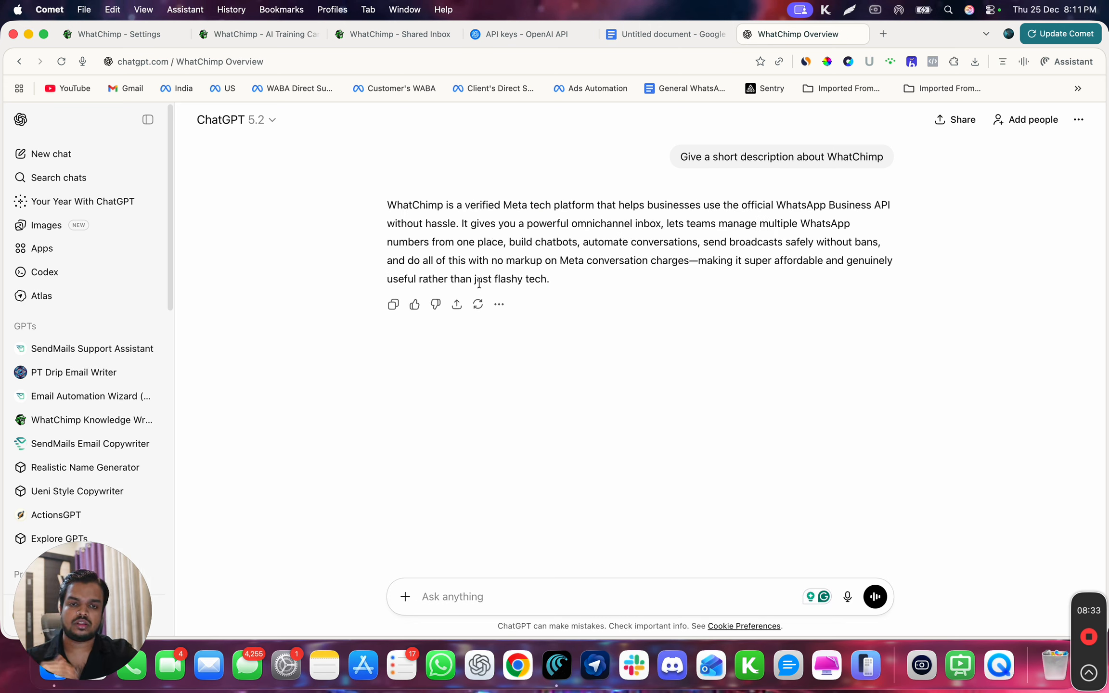
# - Copy ChatGPT's description of WhatChimp into the blank Google Docs document
pyautogui.tripleClick(509, 257)
pyautogui.press('super+c')
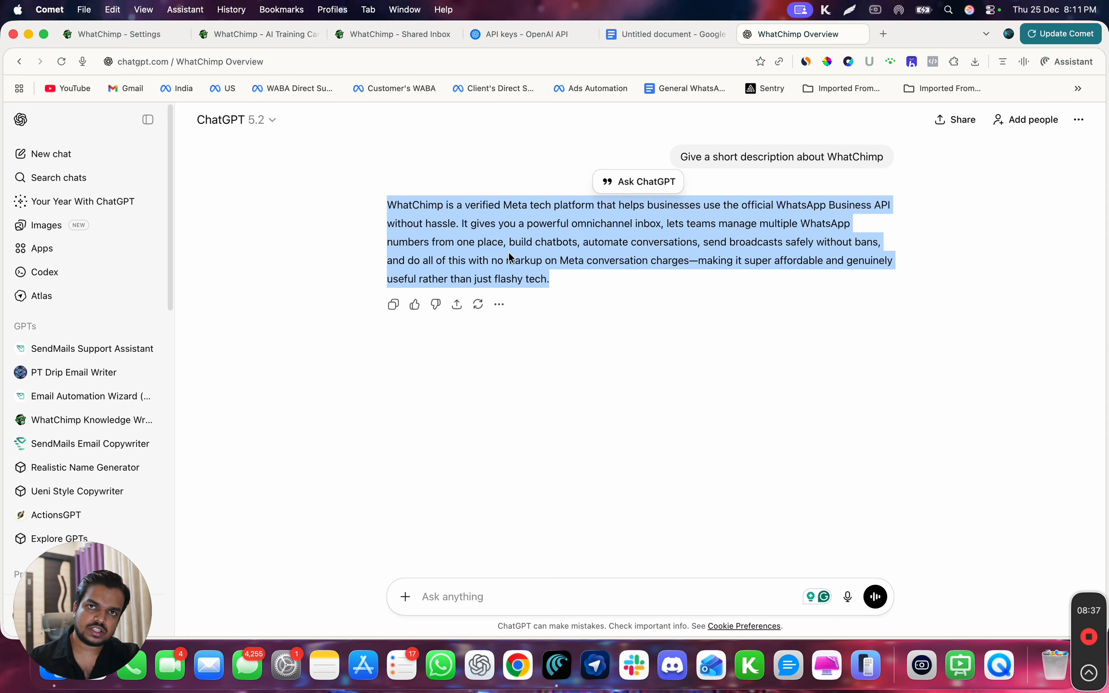
pyautogui.click(620, 38)
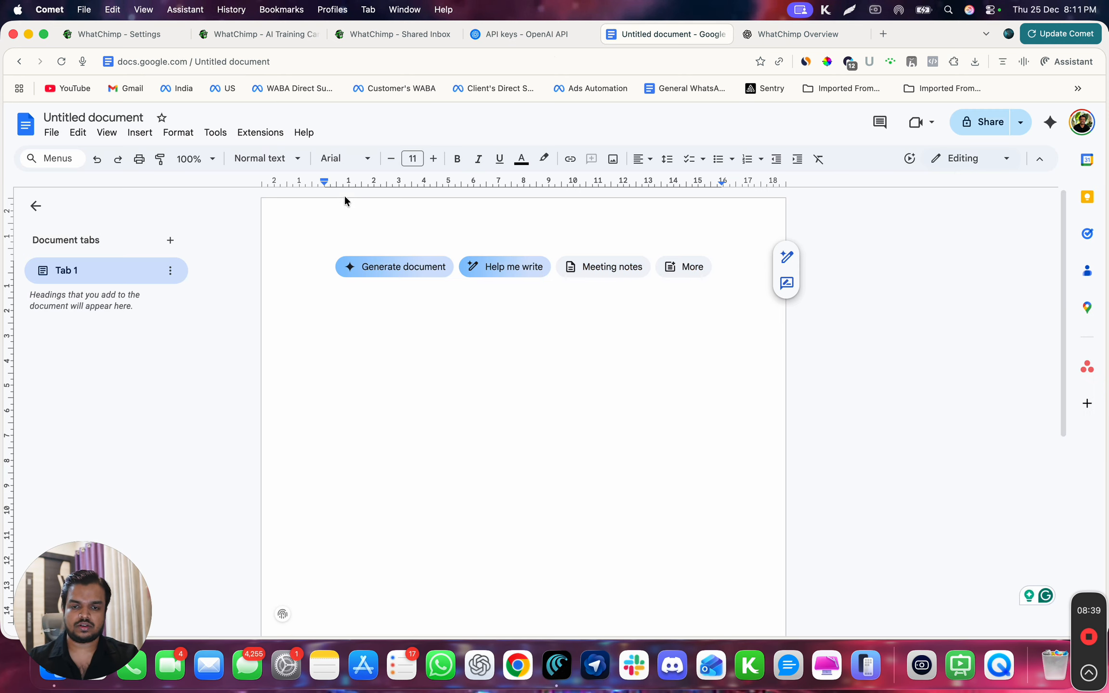
pyautogui.press('super+v')
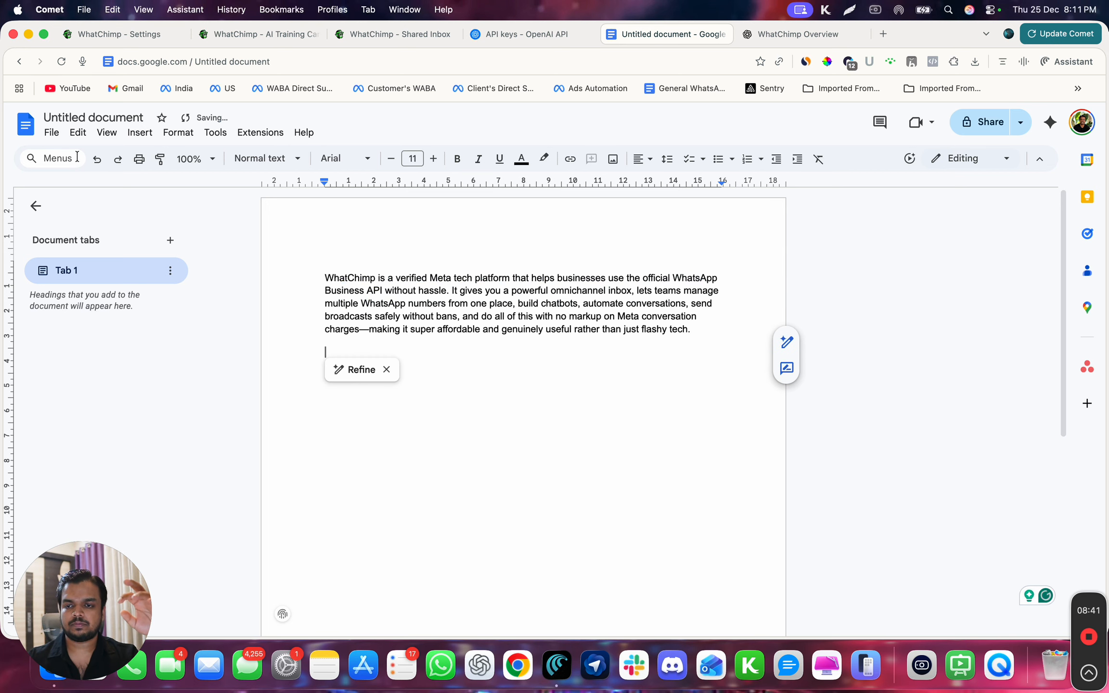
# - Download the Google Docs document with the WhatChimp description as a PDF
pyautogui.click(52, 132)
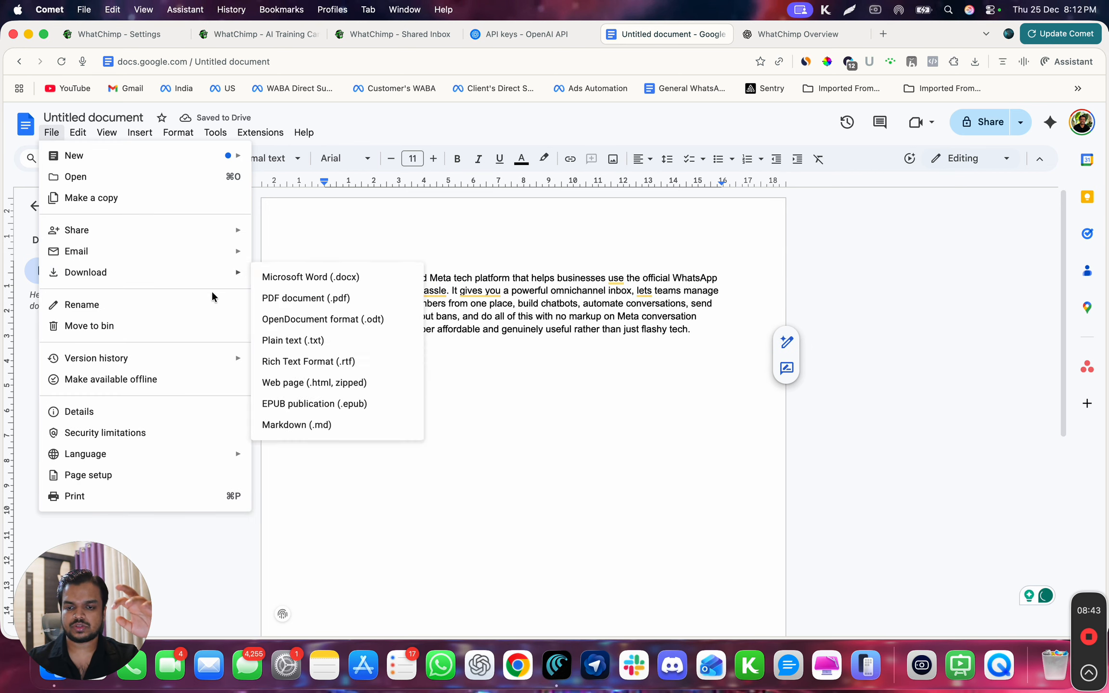
pyautogui.moveTo(242, 278)
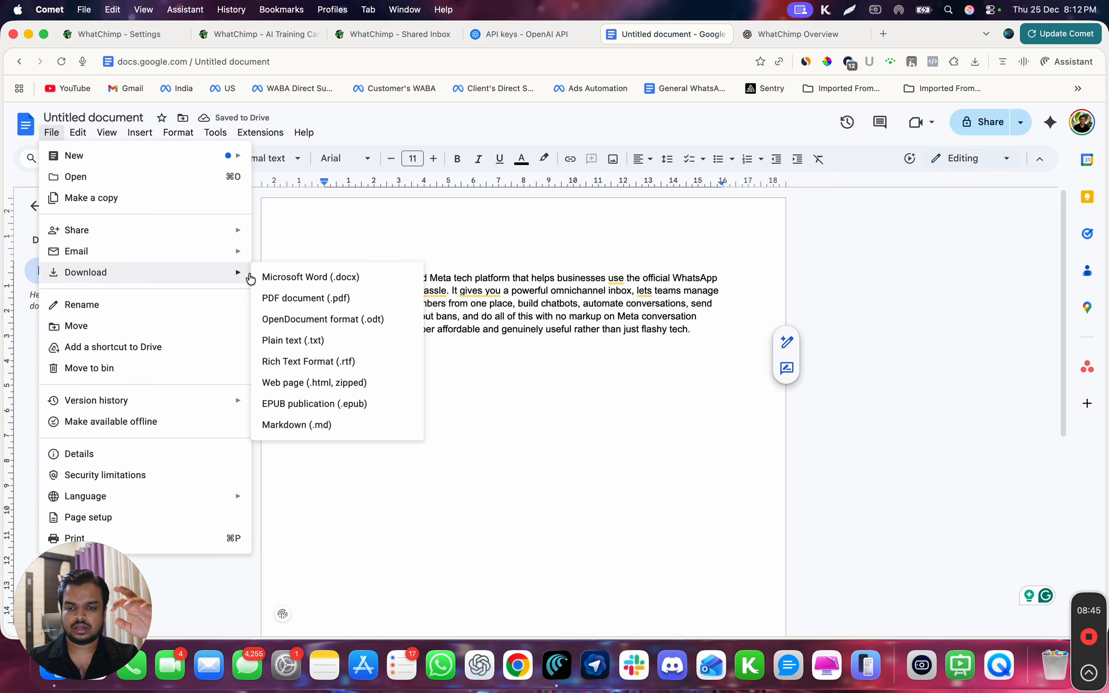
pyautogui.click(291, 295)
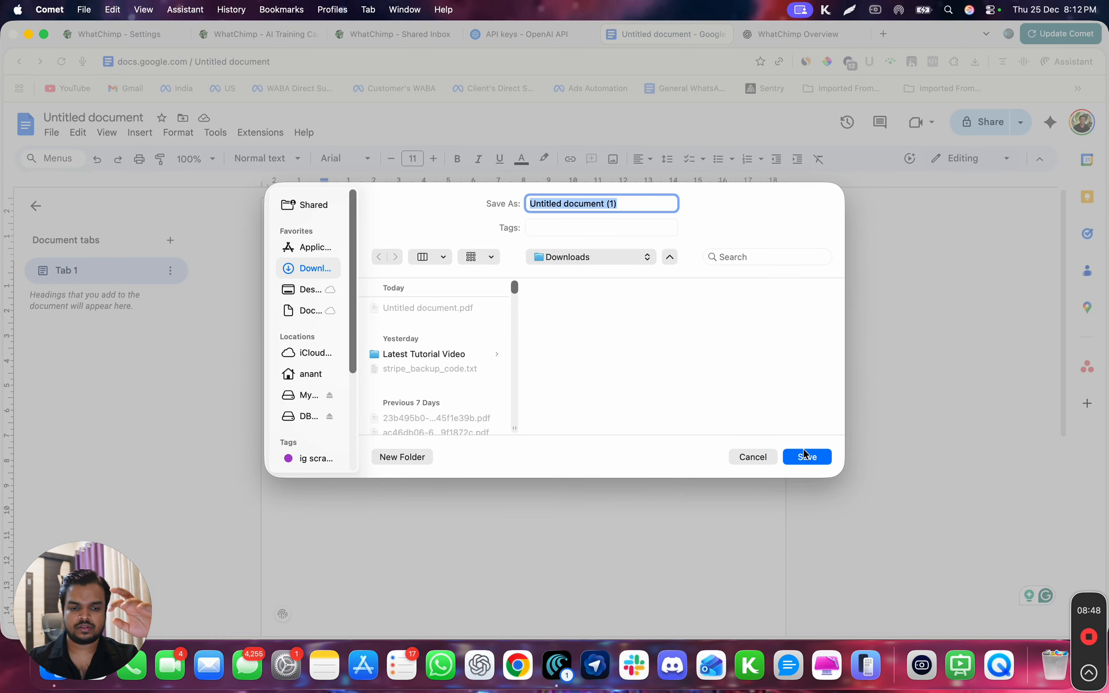
pyautogui.click(805, 456)
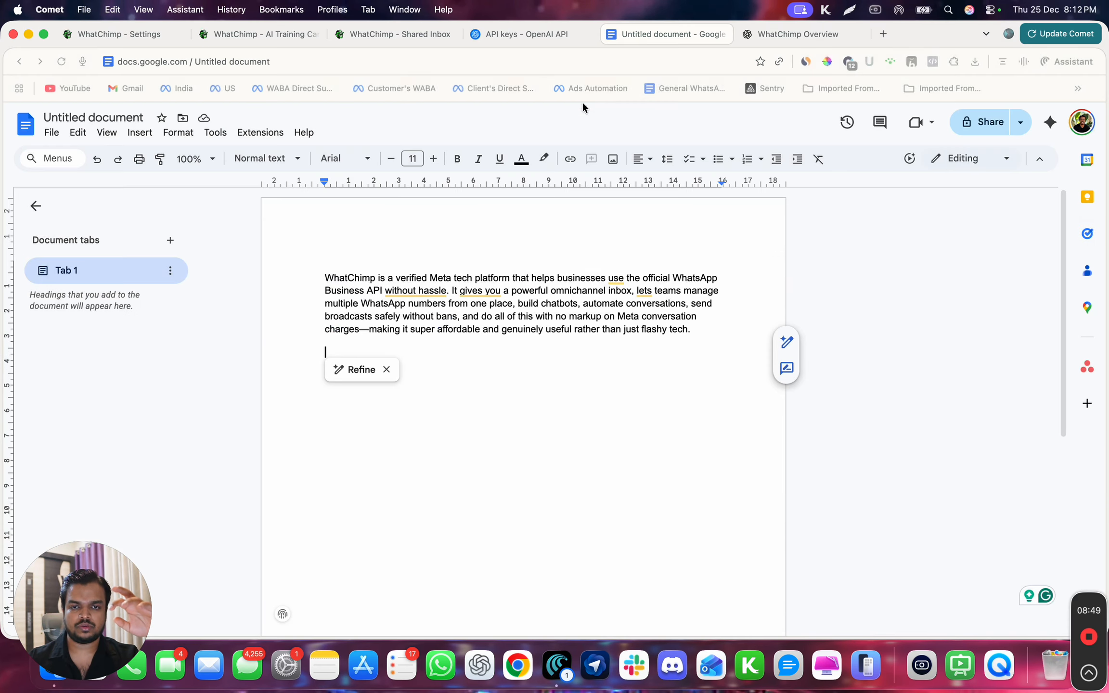
# - Return to the Test AI Brain training campaign in WhatChimp and upload Untitled document (1).pdf as its training file
pyautogui.click(393, 33)
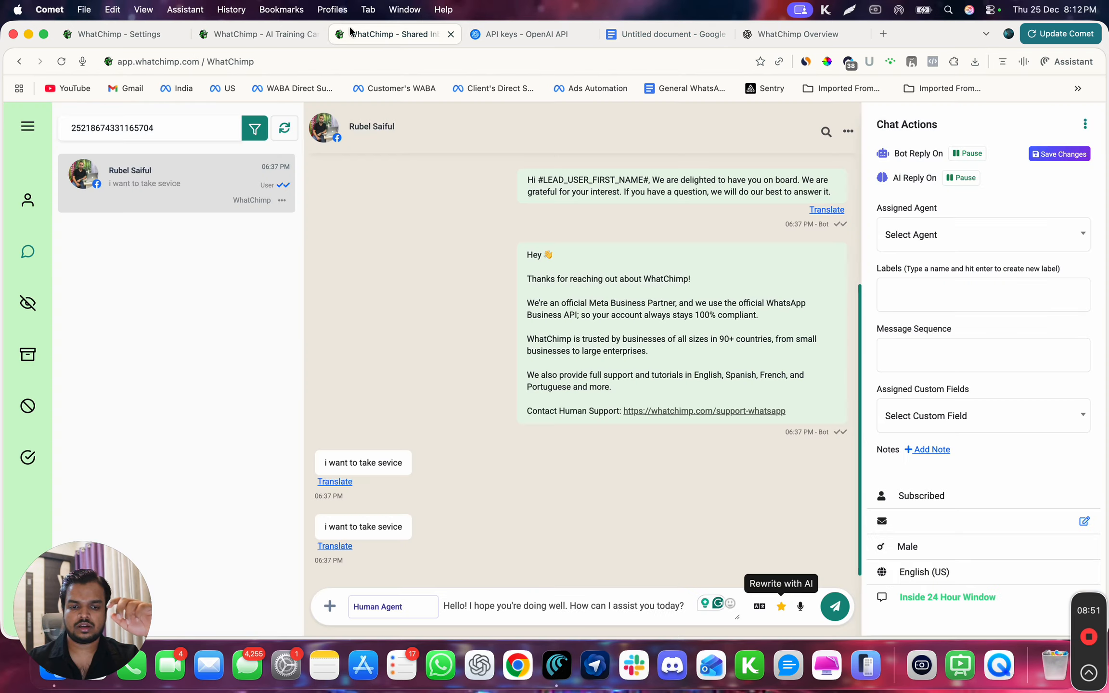
pyautogui.click(233, 34)
pyautogui.click(1035, 240)
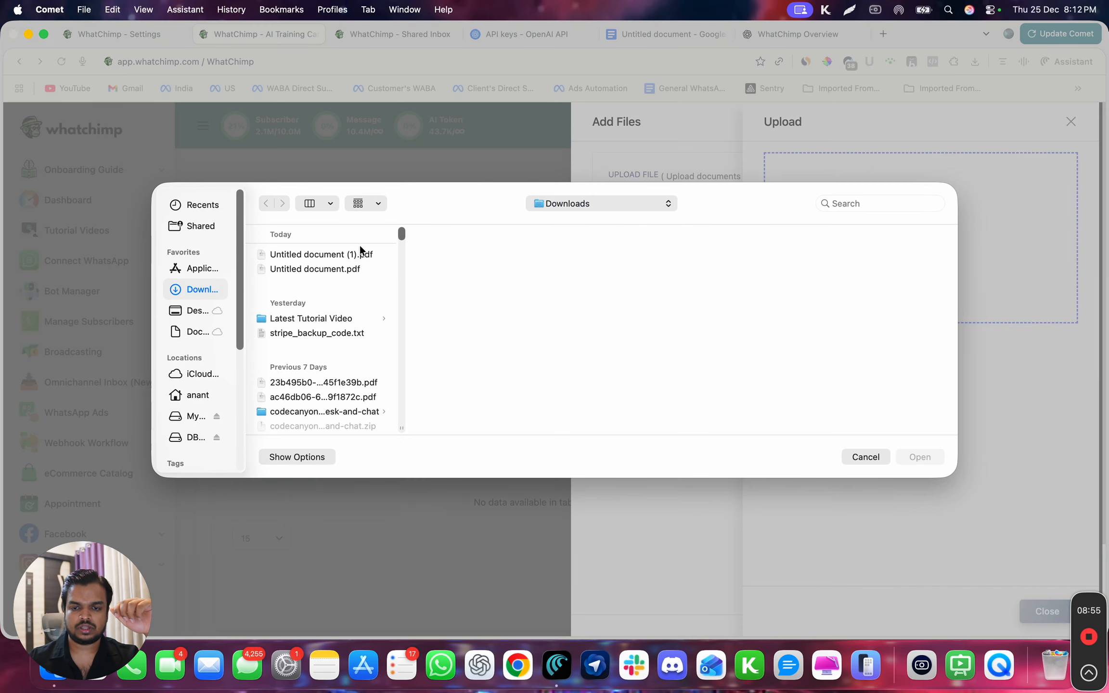
pyautogui.click(341, 252)
pyautogui.click(902, 454)
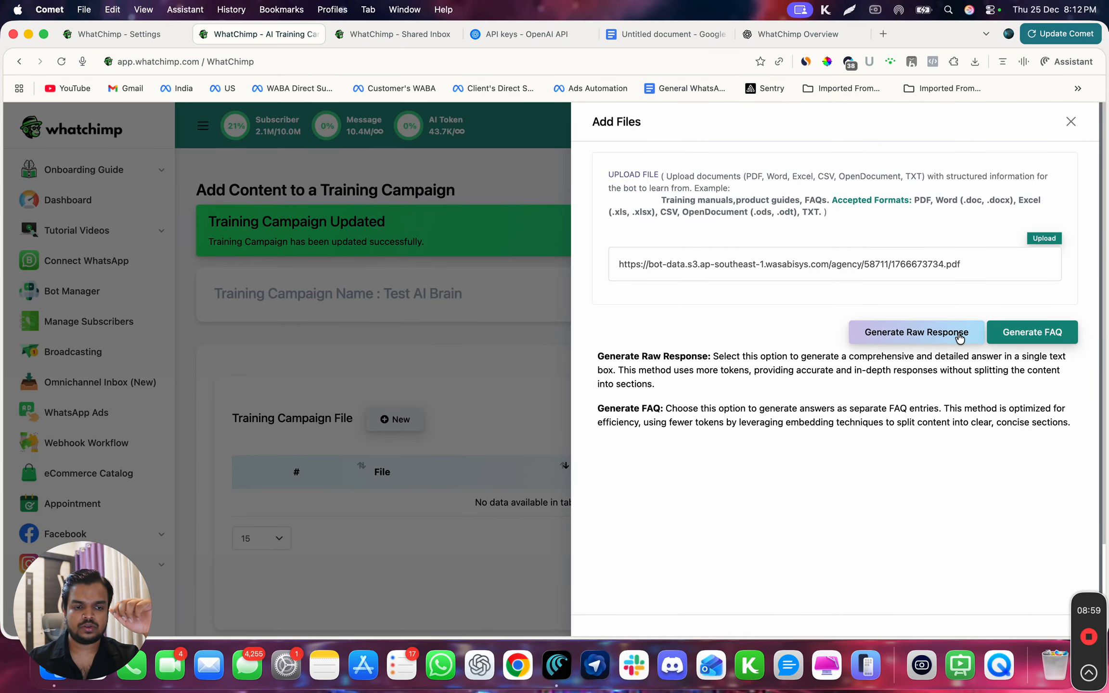
# - Generate a raw response from the uploaded PDF and check its text
pyautogui.click(944, 336)
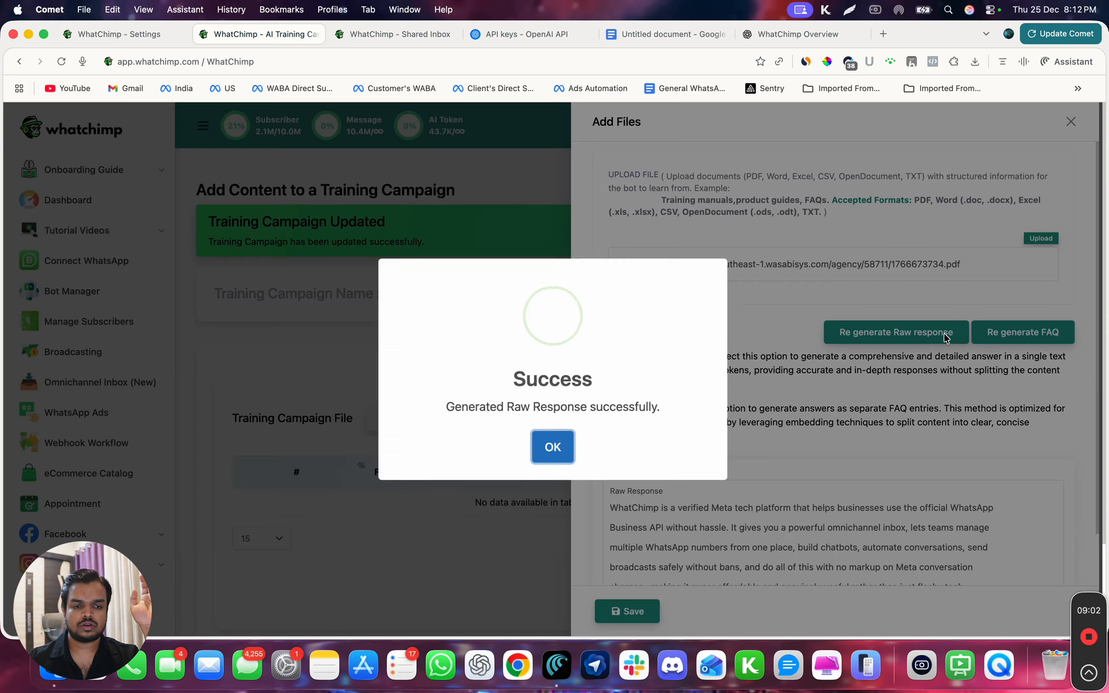
pyautogui.click(551, 444)
pyautogui.scroll(-2, 640, 470)
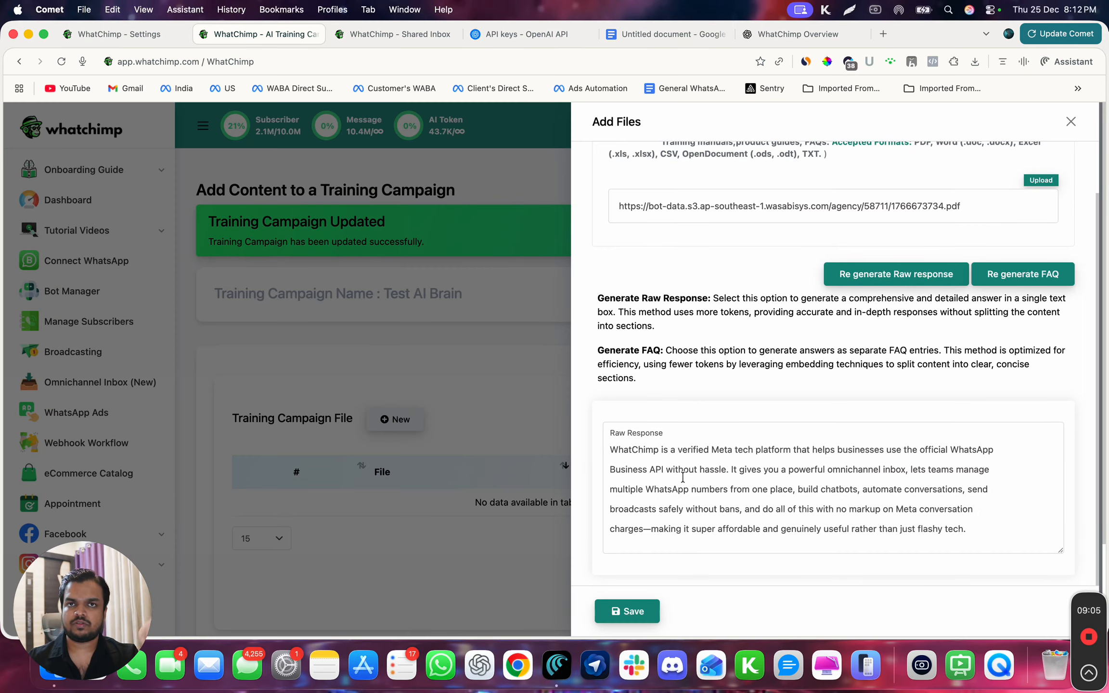
pyautogui.scroll(-1, 682, 476)
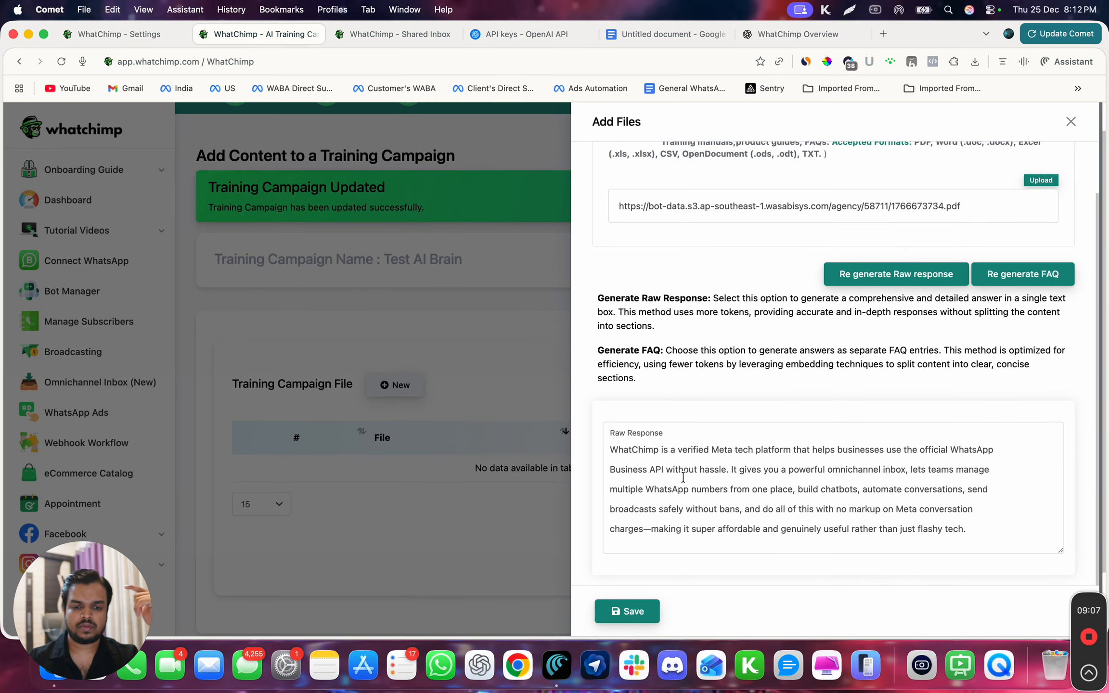
pyautogui.tripleClick(622, 454)
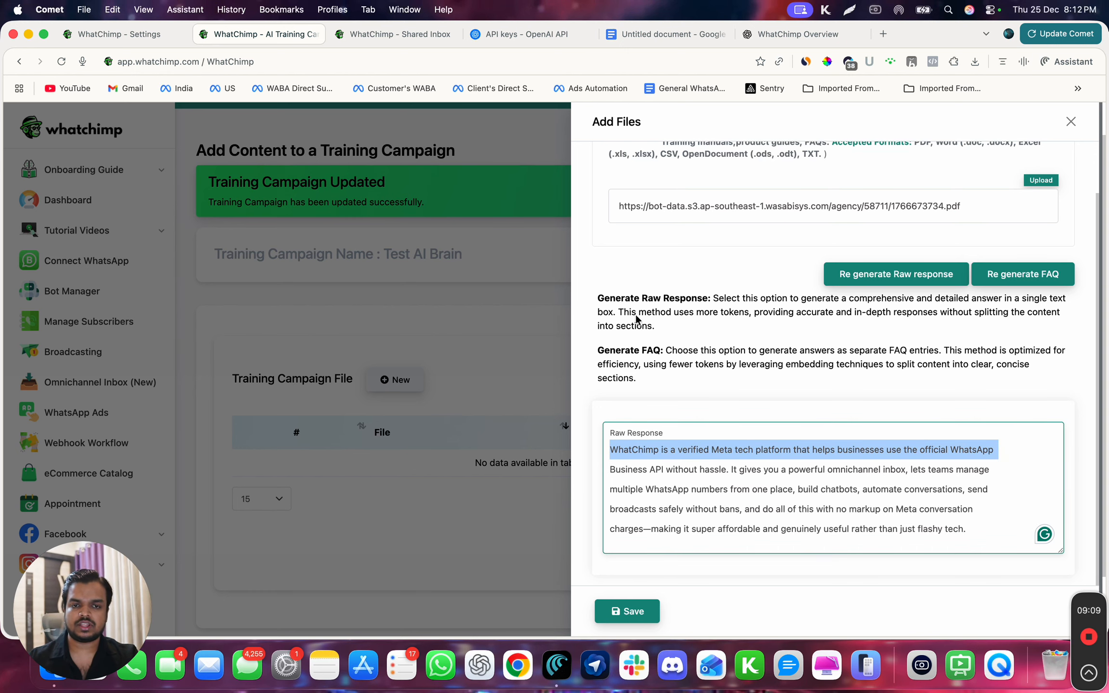
# - Regenerate the PDF's content as FAQ entries and save them to the campaign's training files
pyautogui.click(984, 272)
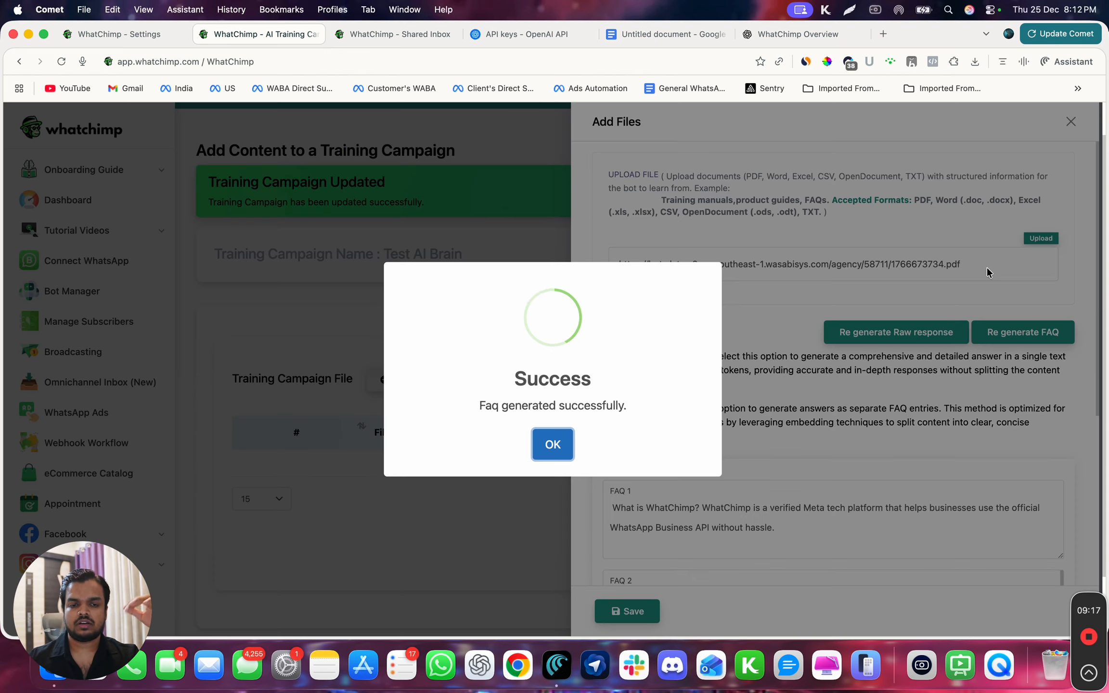
pyautogui.click(549, 442)
pyautogui.scroll(-5, 686, 440)
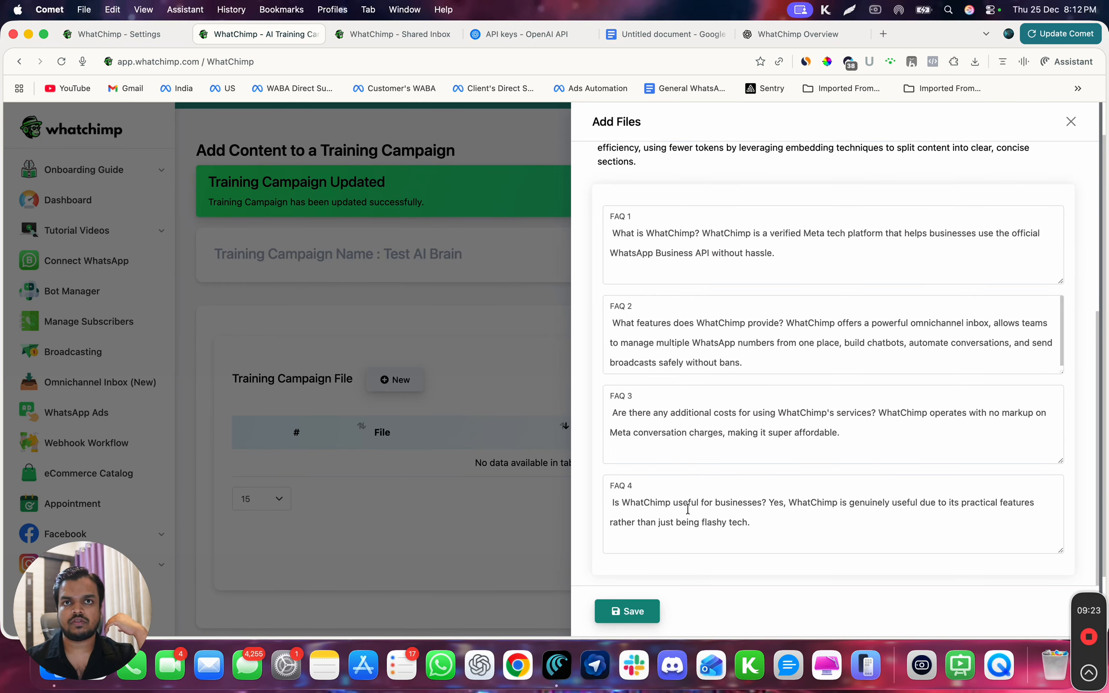
pyautogui.scroll(5, 687, 508)
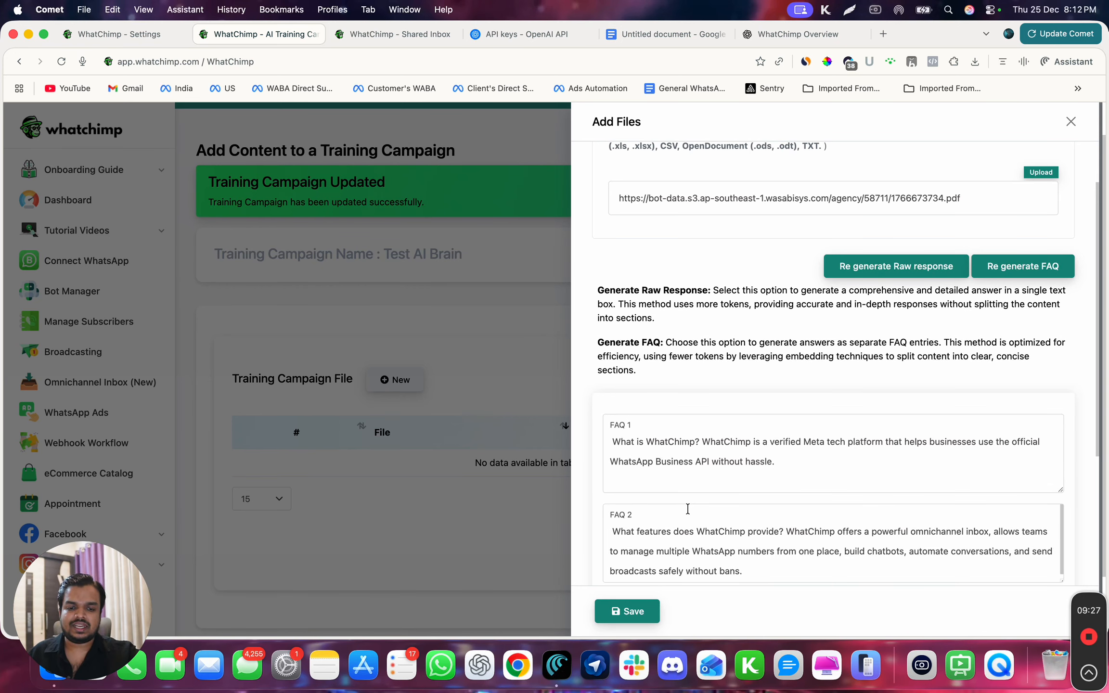
pyautogui.scroll(-1, 687, 509)
pyautogui.scroll(-3, 687, 508)
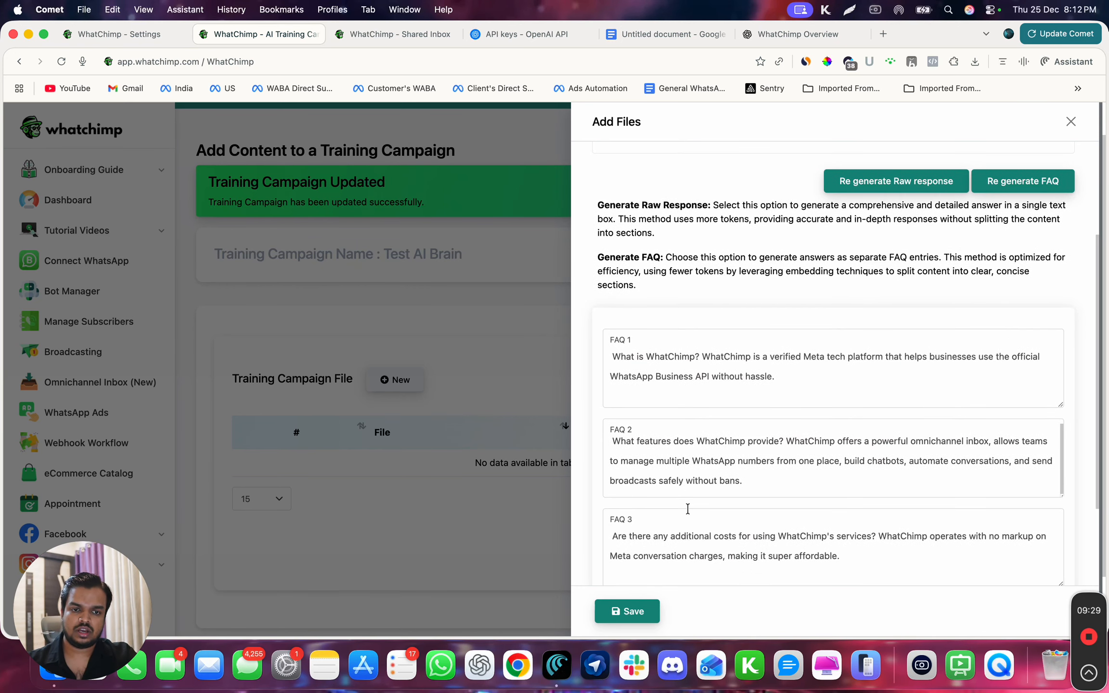
pyautogui.scroll(-4, 756, 465)
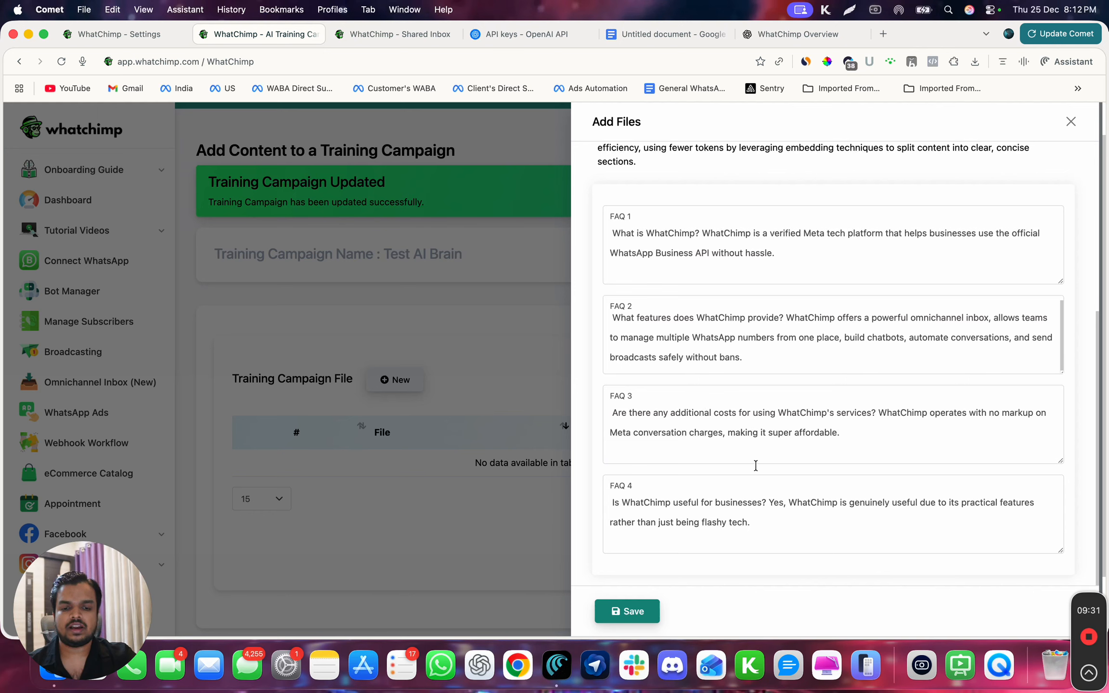
pyautogui.scroll(3, 705, 243)
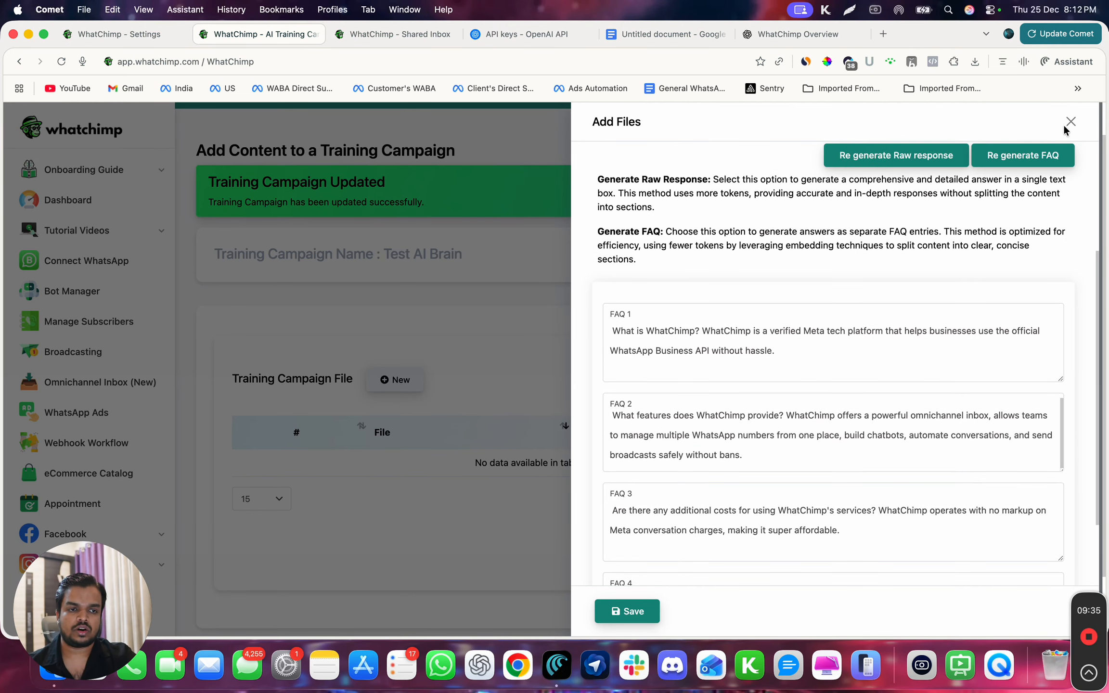
pyautogui.click(618, 612)
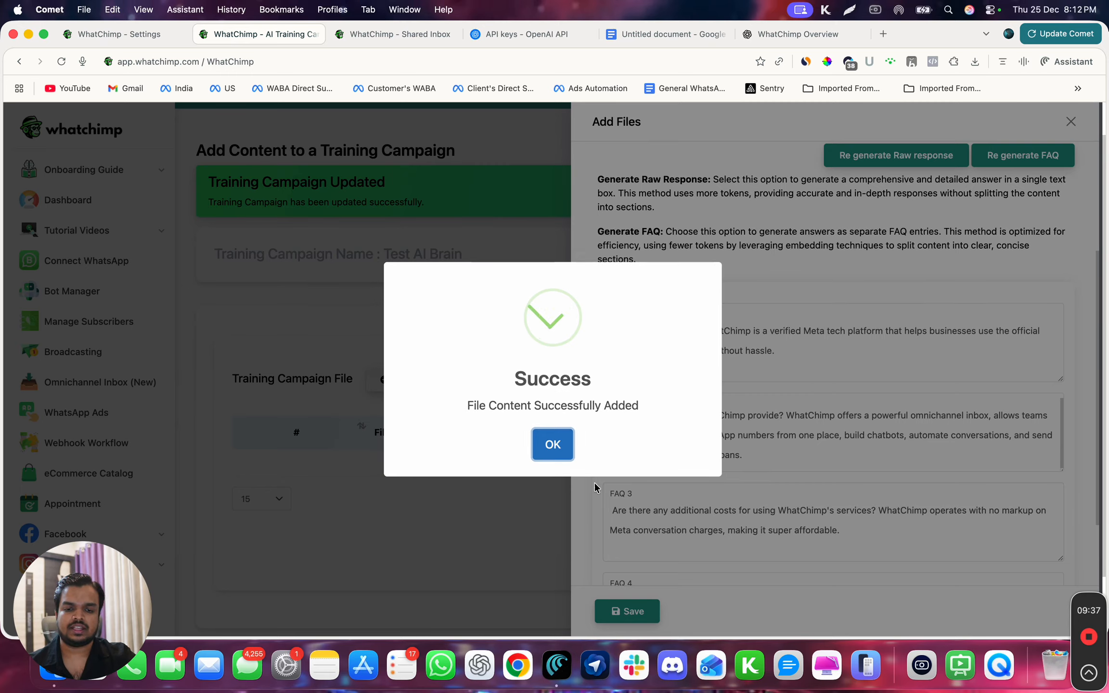
pyautogui.click(554, 446)
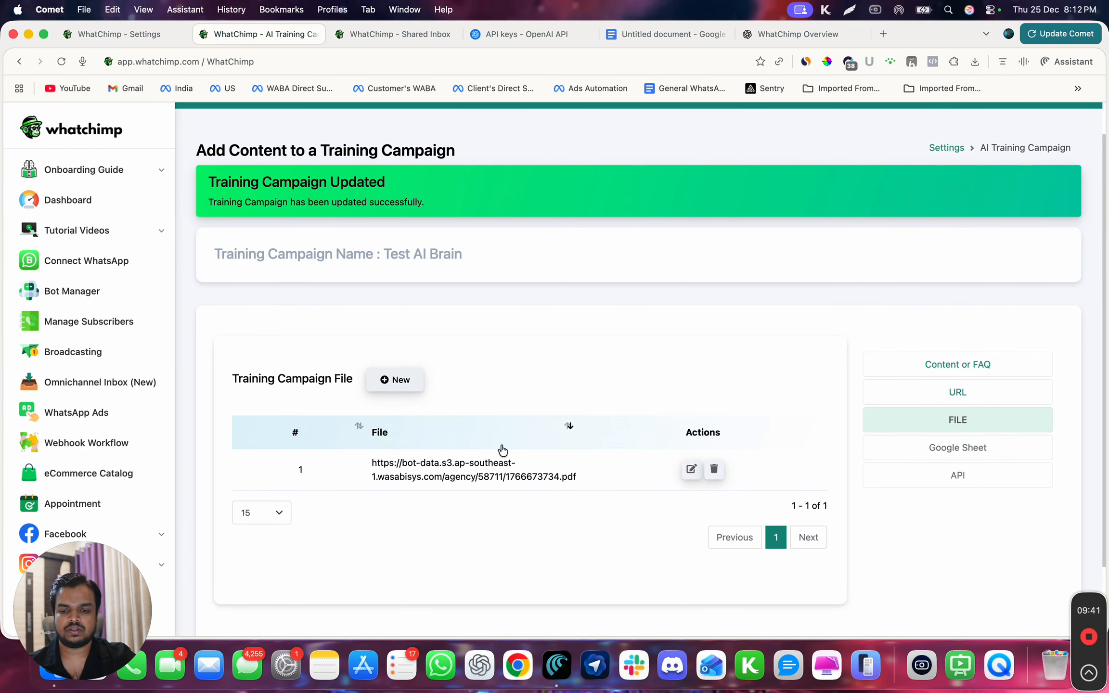
# - Check the campaign's Content or FAQ section, then start a new training URL entry
pyautogui.click(931, 368)
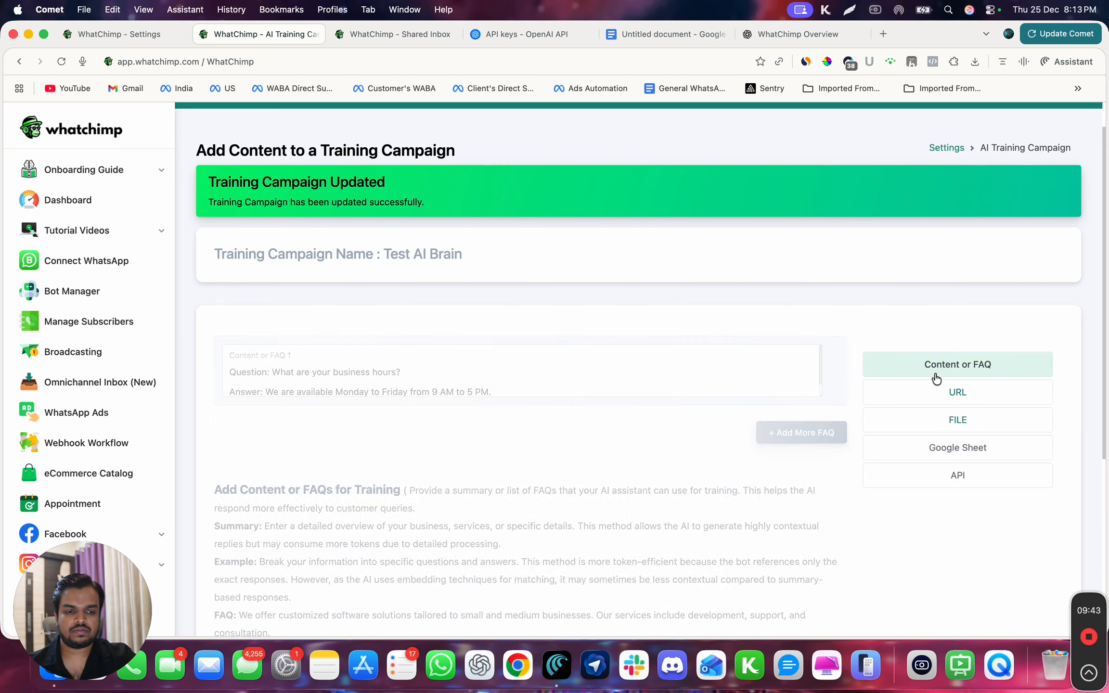
pyautogui.scroll(-2, 770, 409)
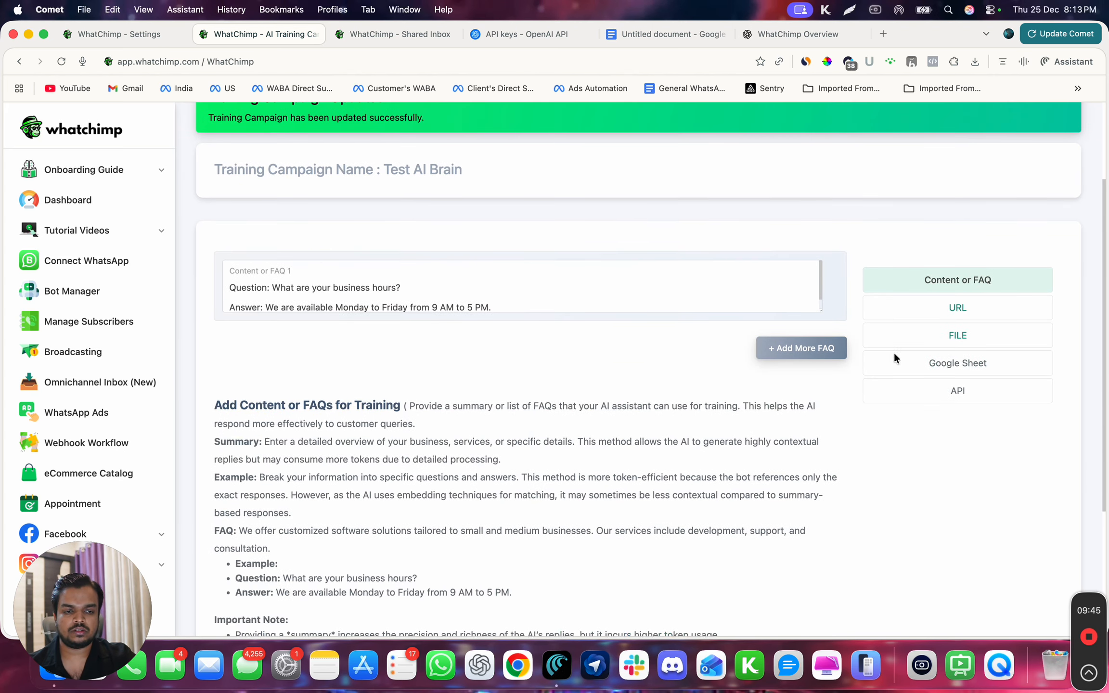
pyautogui.click(920, 315)
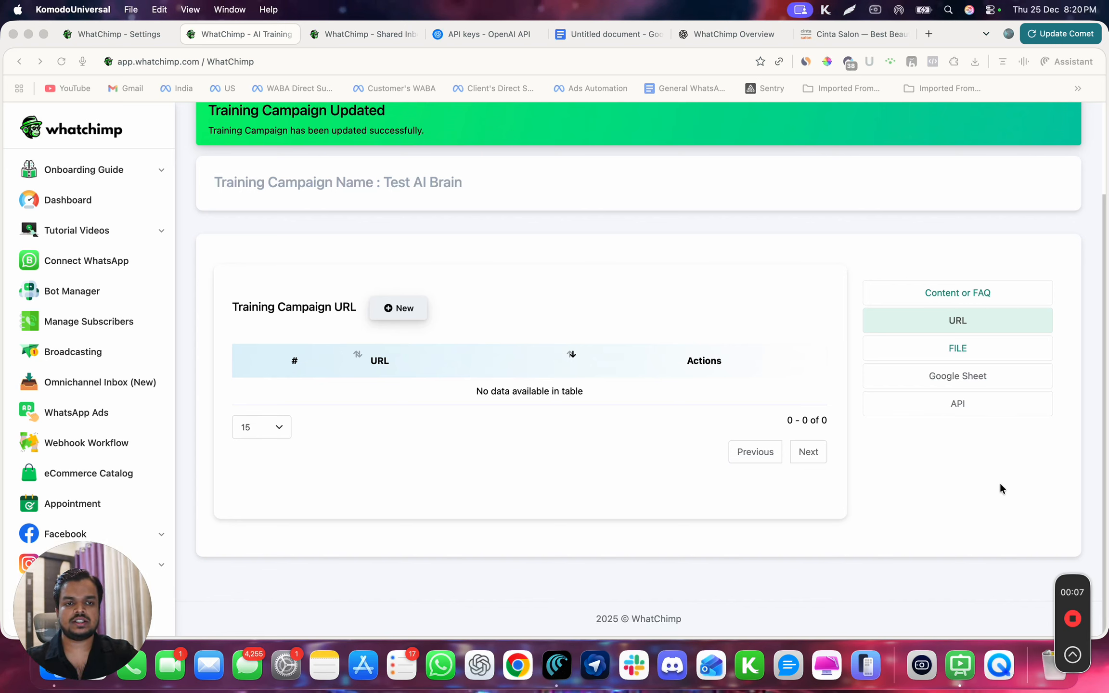
pyautogui.click(968, 325)
pyautogui.click(957, 326)
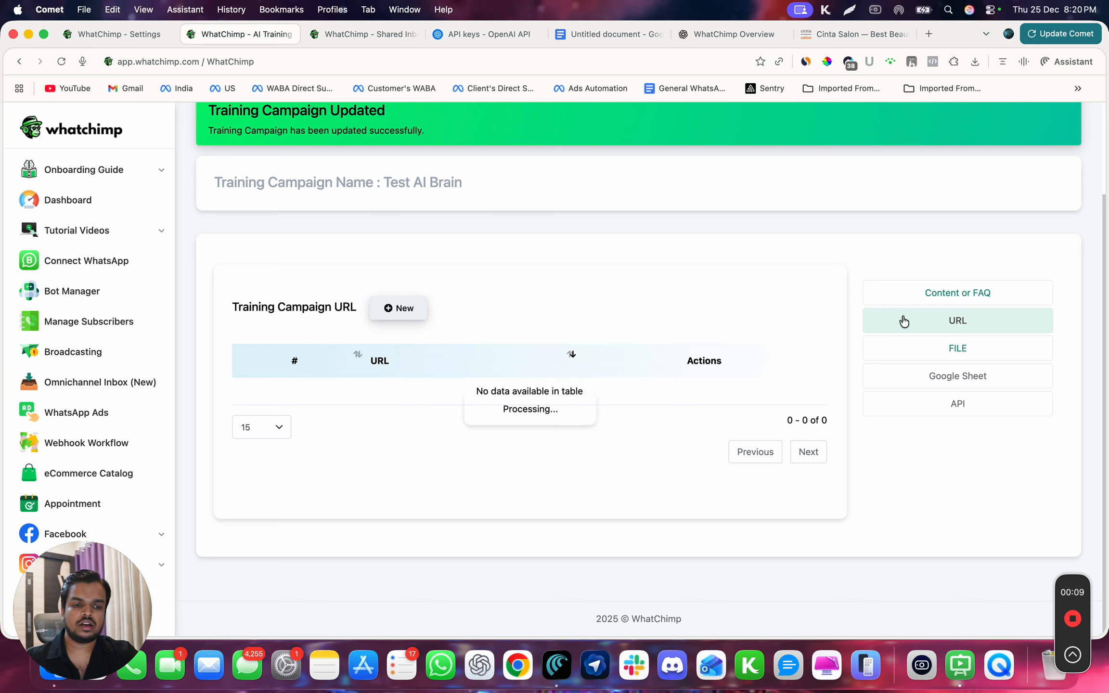
pyautogui.click(417, 318)
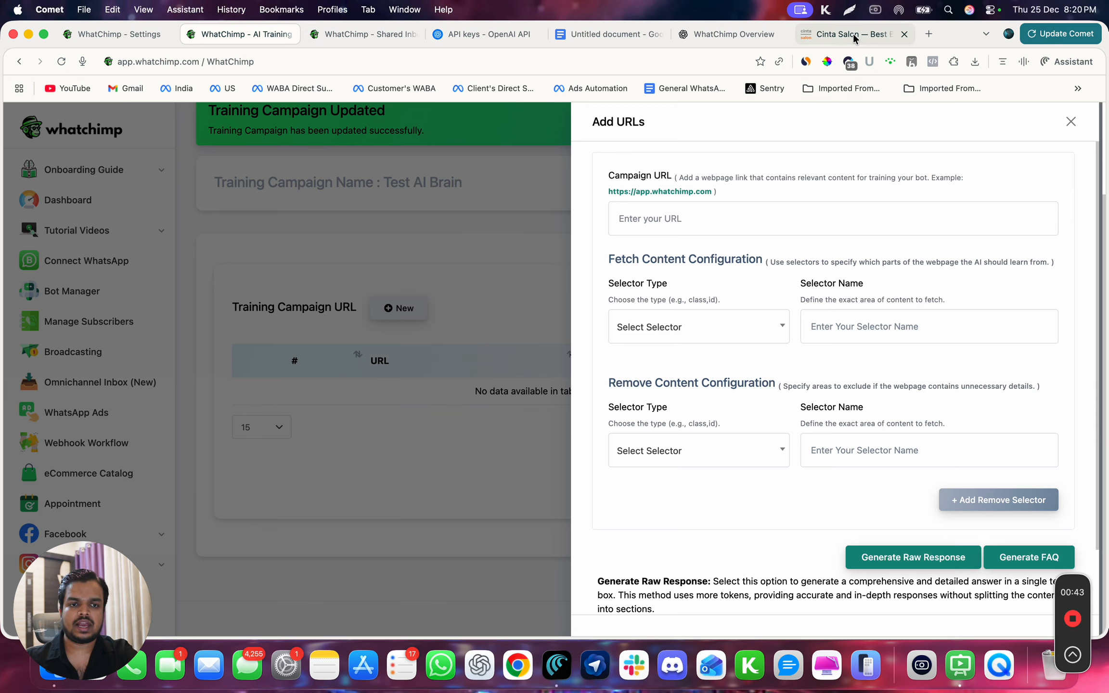
pyautogui.click(817, 34)
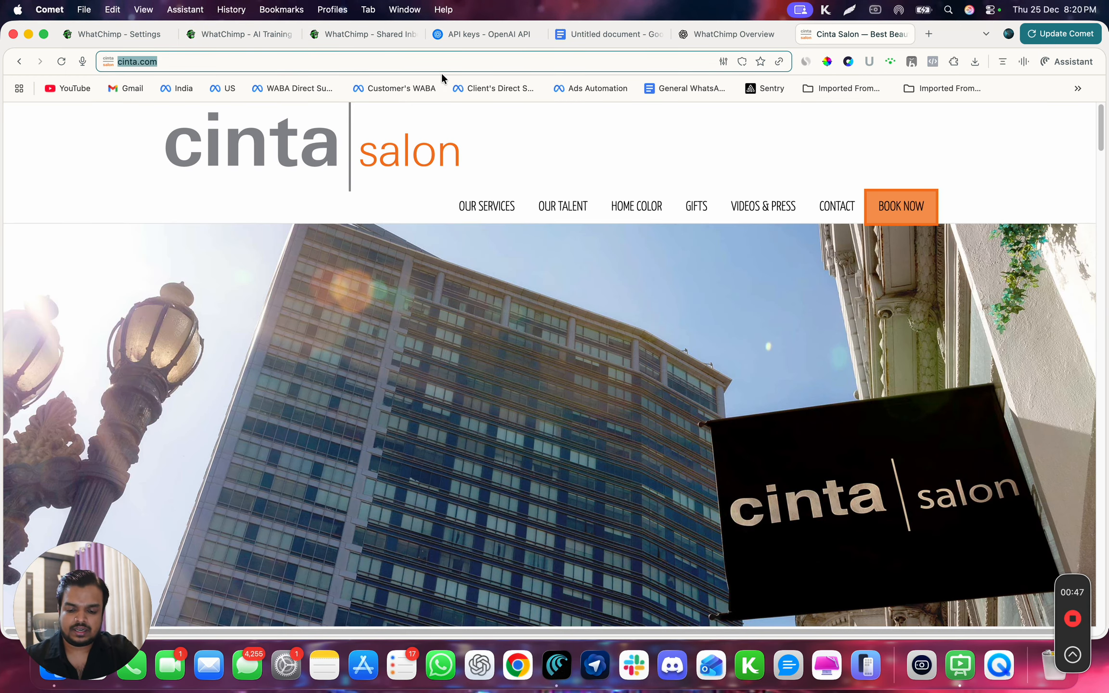
pyautogui.scroll(-20, 527, 491)
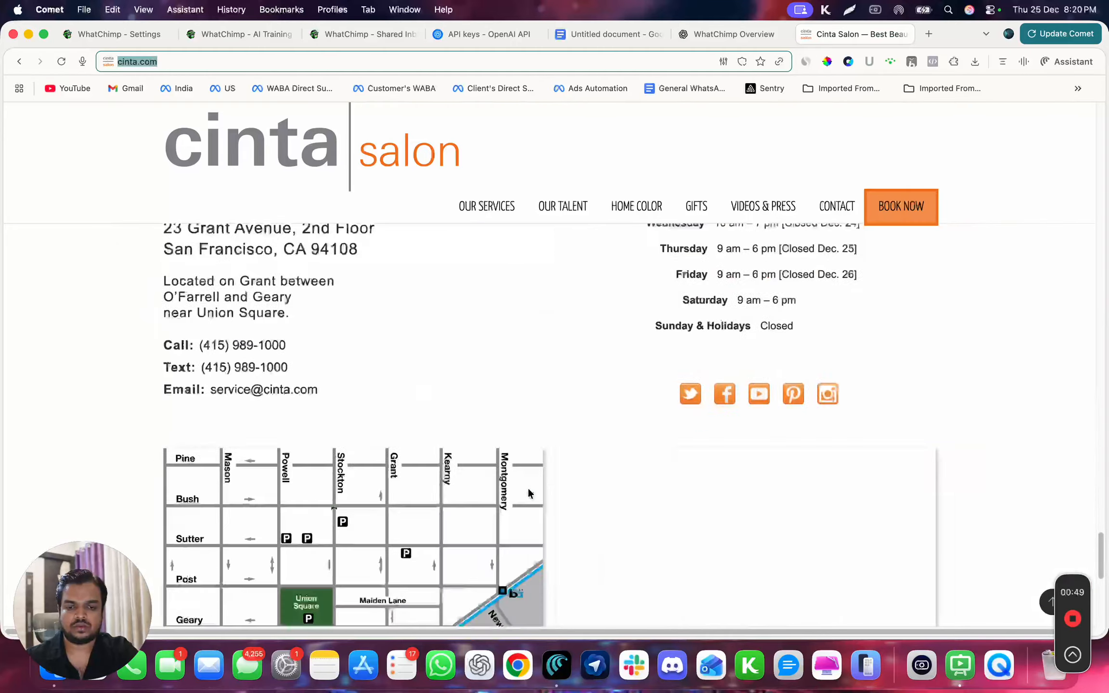
pyautogui.scroll(-10, 528, 490)
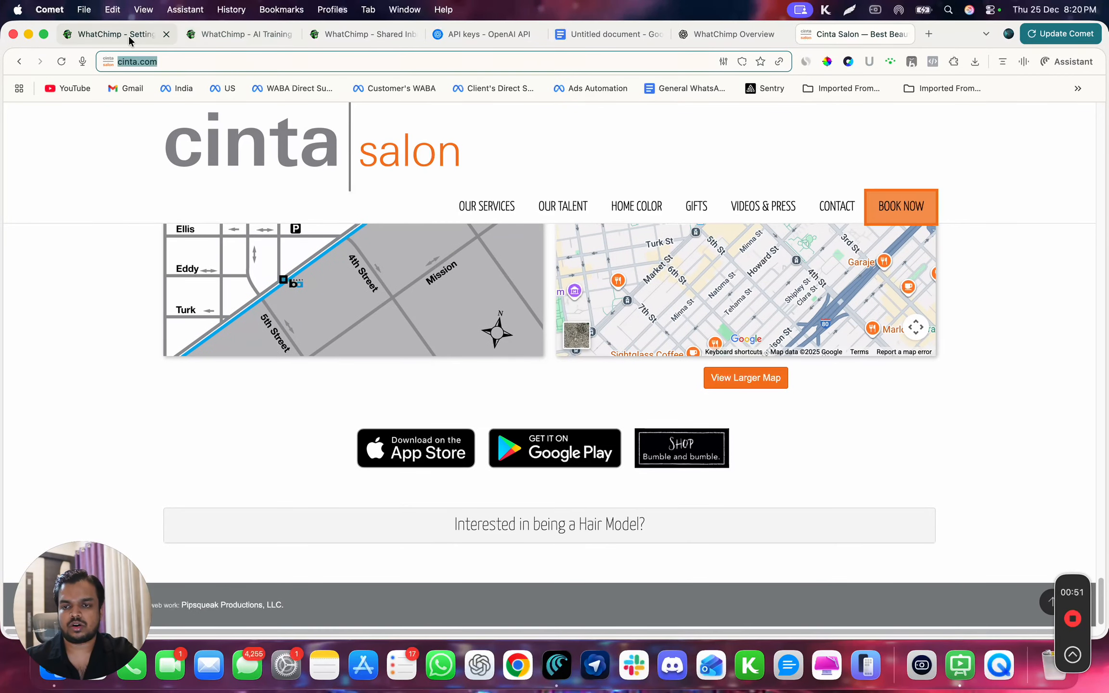
pyautogui.click(220, 38)
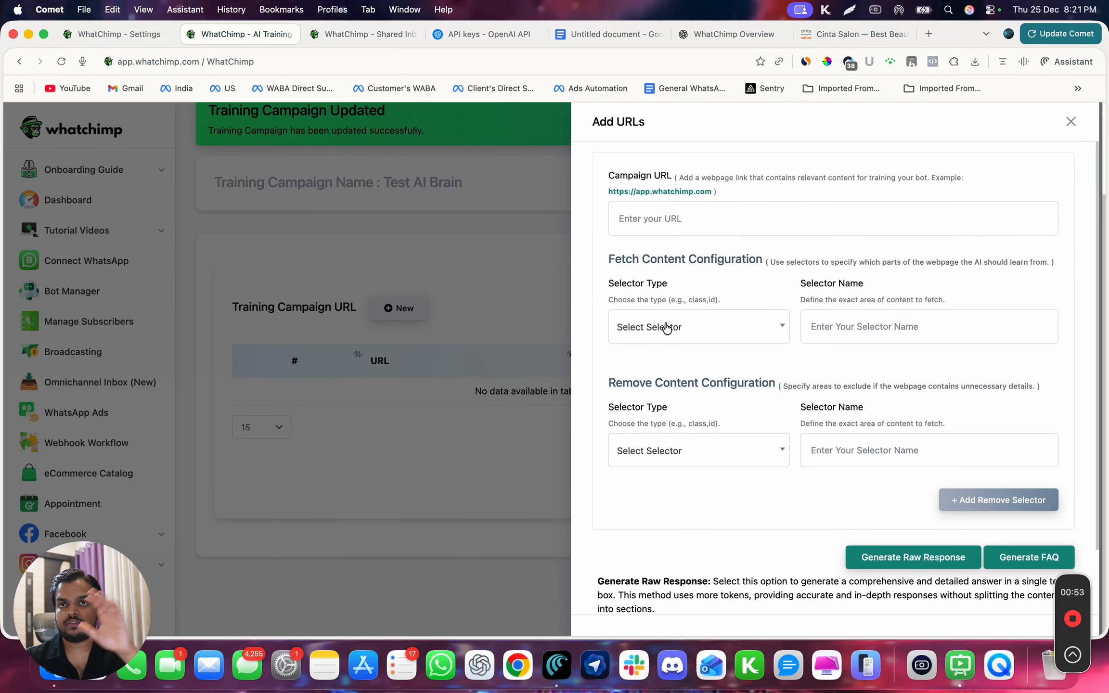
pyautogui.click(687, 226)
pyautogui.write('https://cinta.com/')
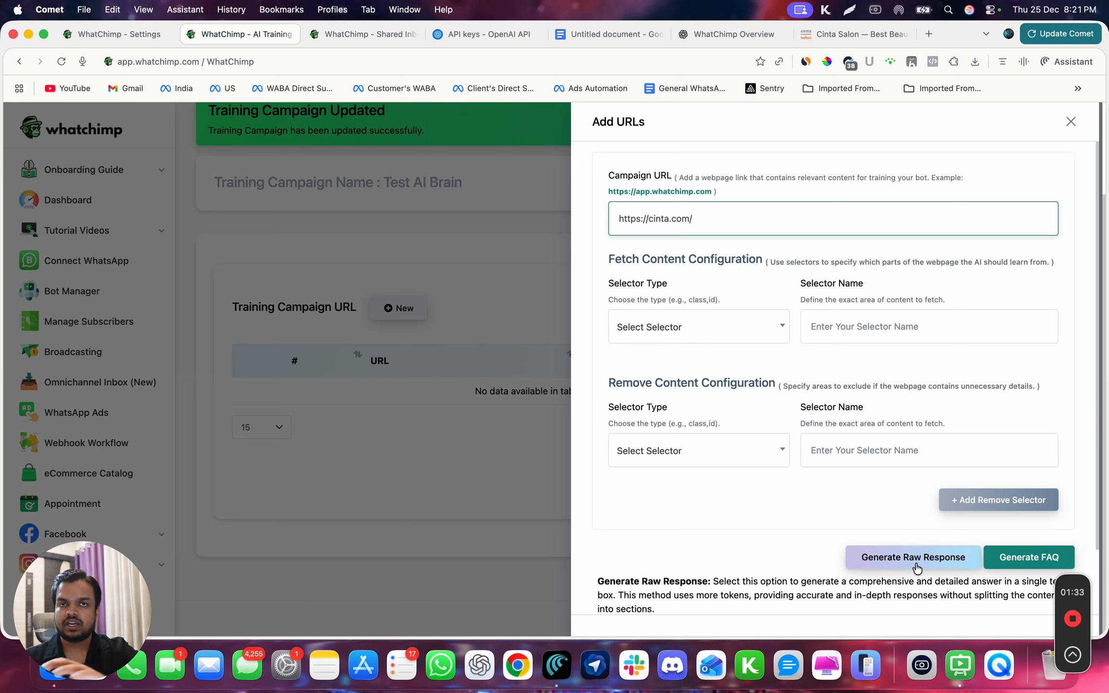
pyautogui.click(1017, 562)
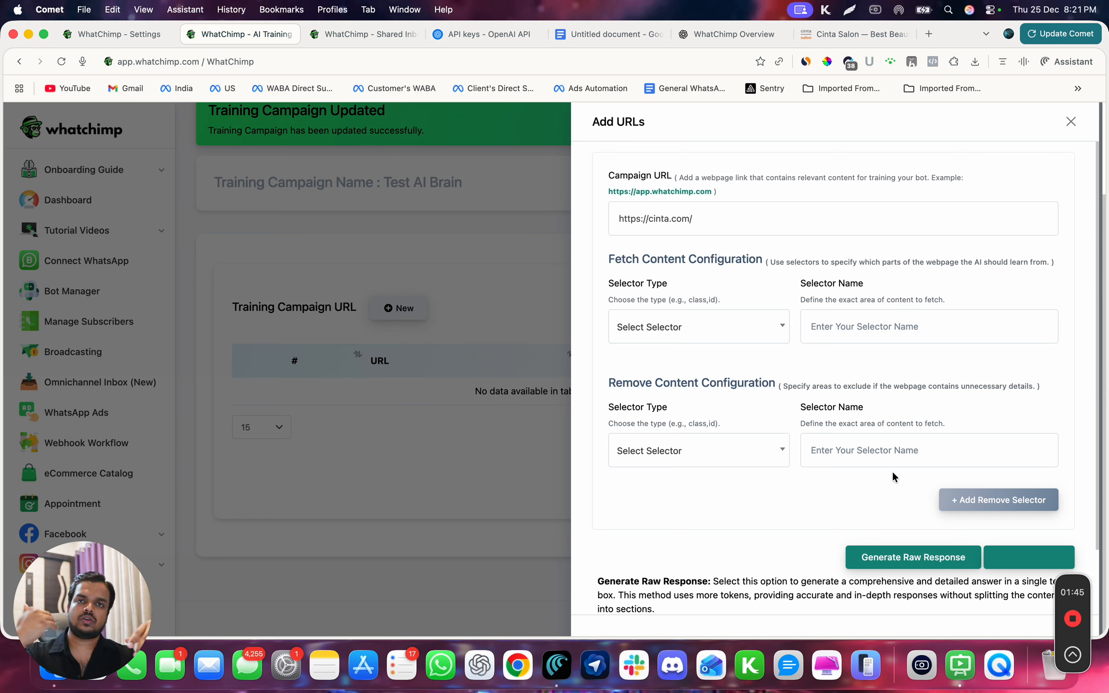
# - Examine the Cinta Salon website's contact details, opening hours and other sections that serve as training content
pyautogui.click(864, 37)
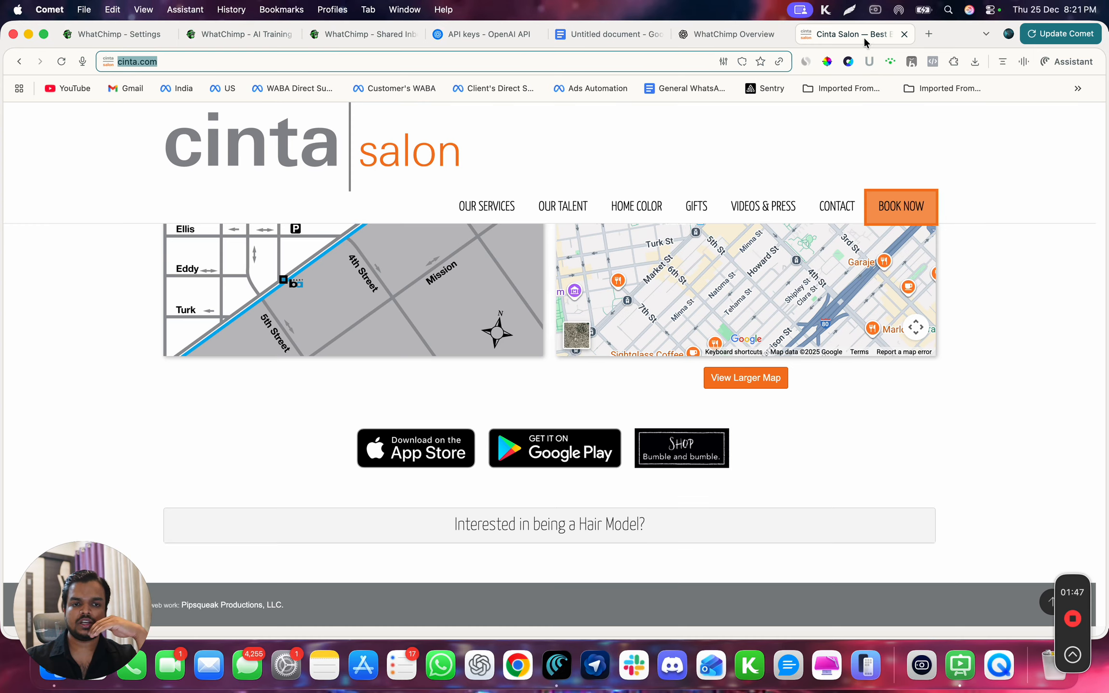
pyautogui.scroll(3, 629, 334)
pyautogui.scroll(5, 629, 339)
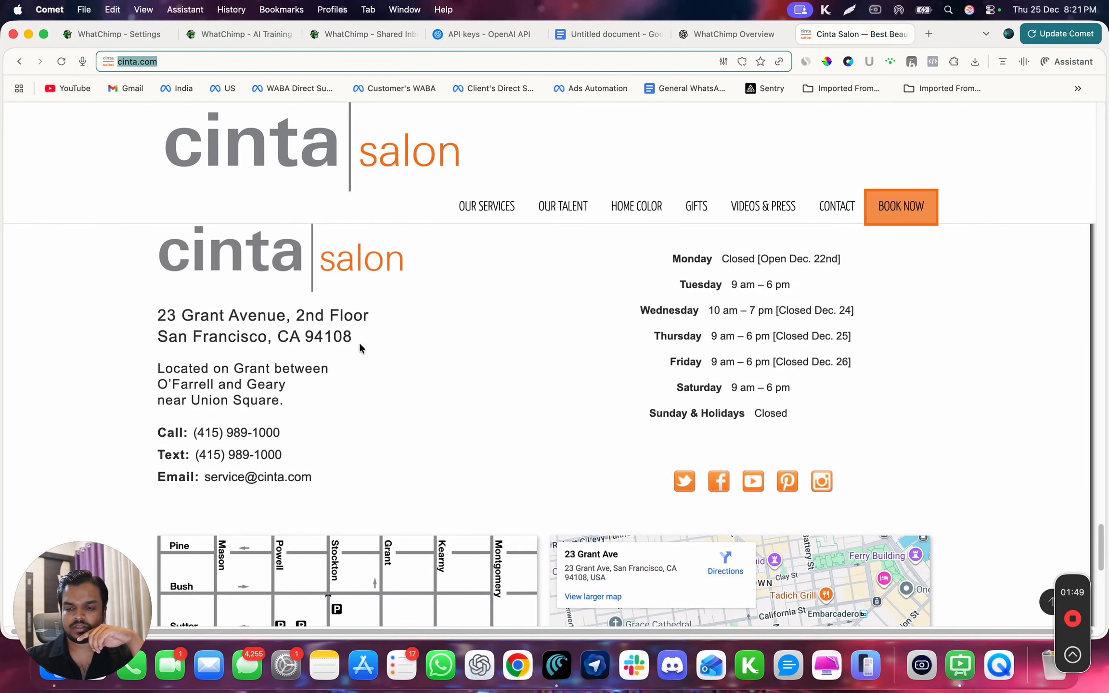
pyautogui.scroll(3, 183, 316)
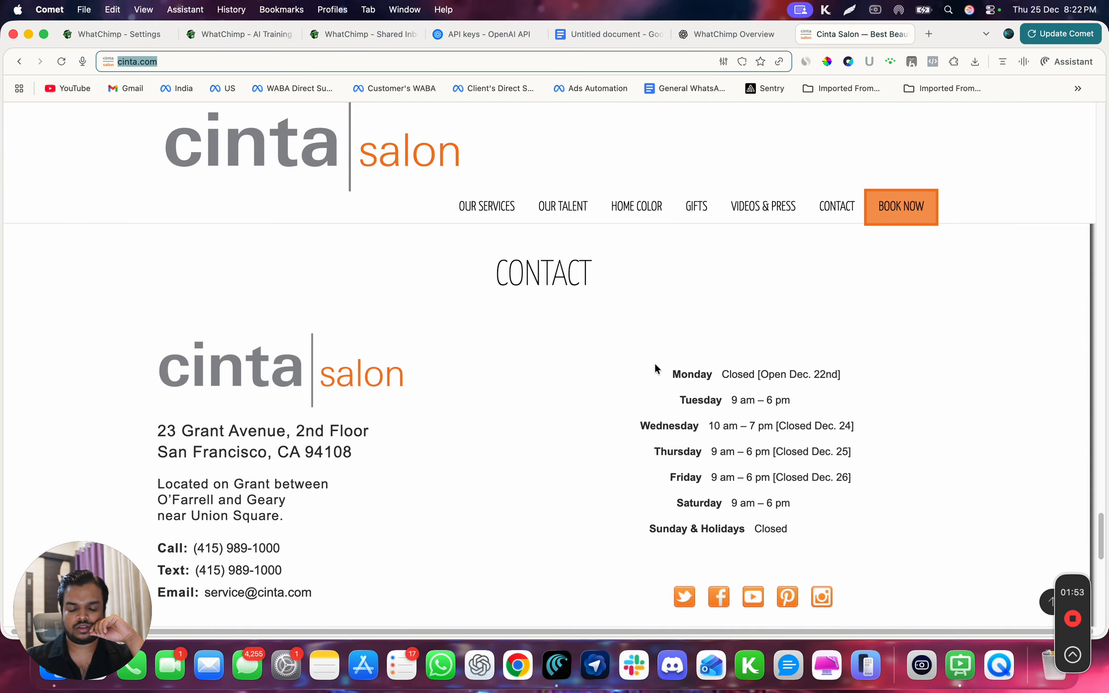
pyautogui.click(640, 366)
pyautogui.moveTo(640, 367); pyautogui.dragTo(793, 529)
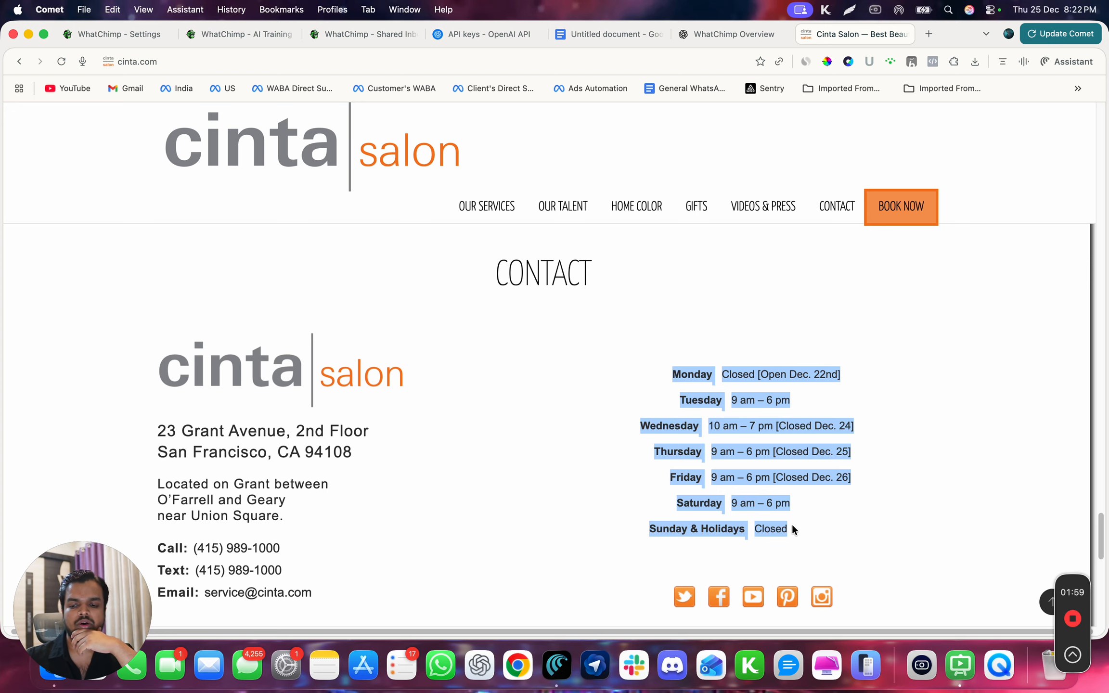
pyautogui.scroll(10, 507, 310)
pyautogui.scroll(15, 508, 310)
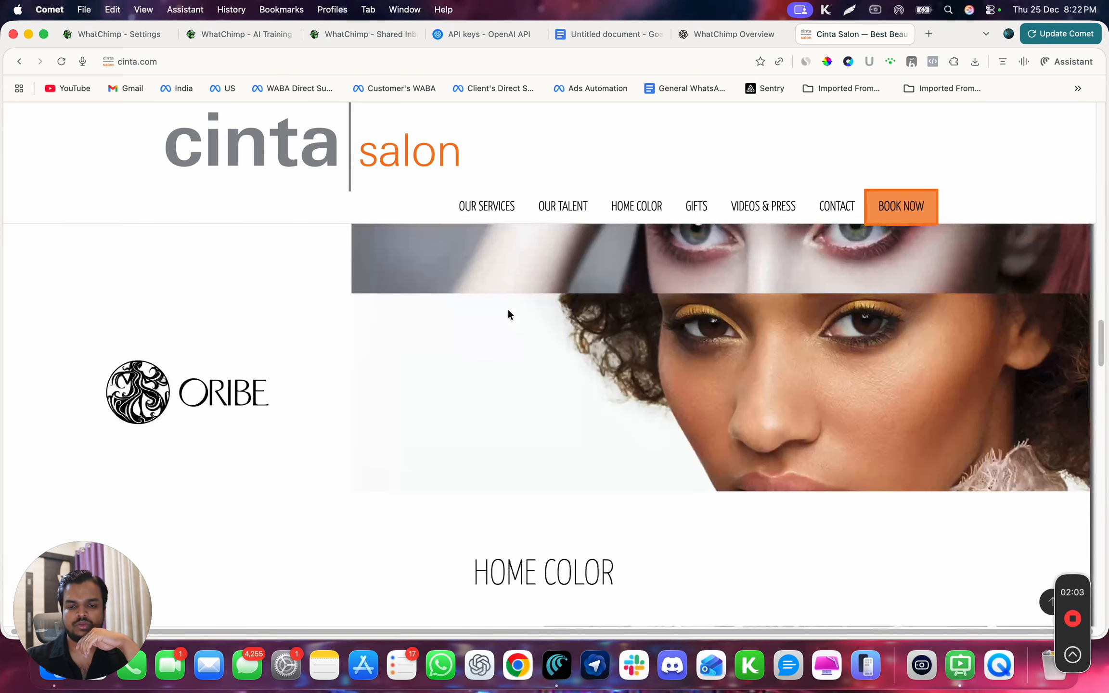
# - Return from the Cinta Salon site to the campaign's URL form and review the first generated FAQs, including the booking link in FAQ 2
pyautogui.scroll(15, 508, 314)
pyautogui.scroll(-5, 508, 314)
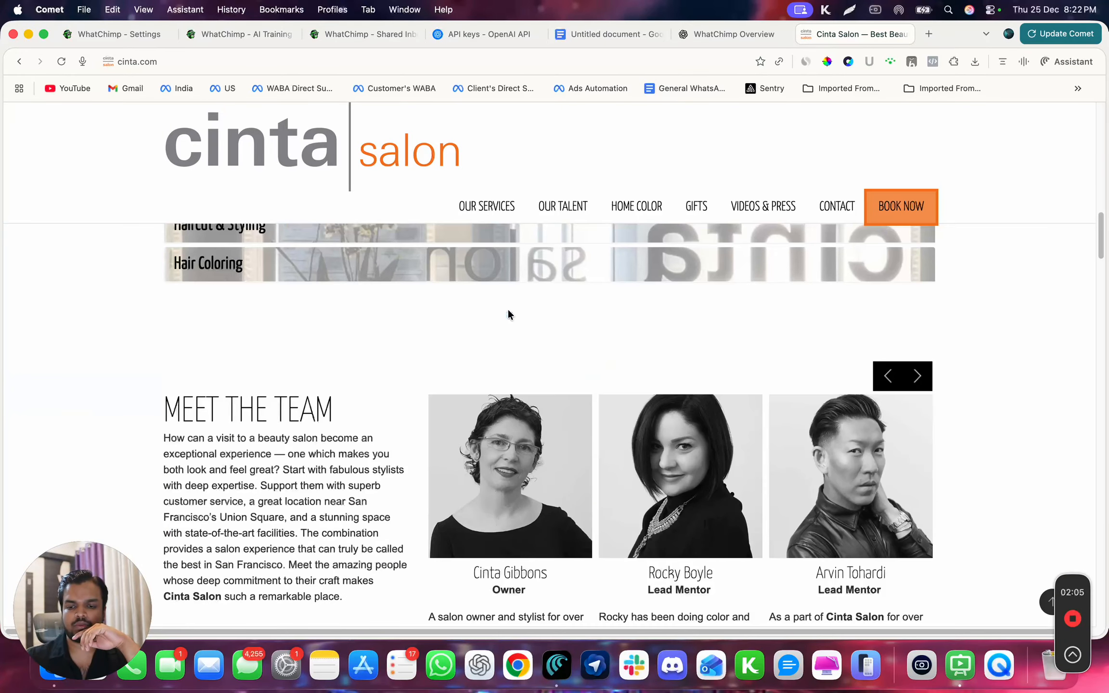
pyautogui.scroll(15, 510, 314)
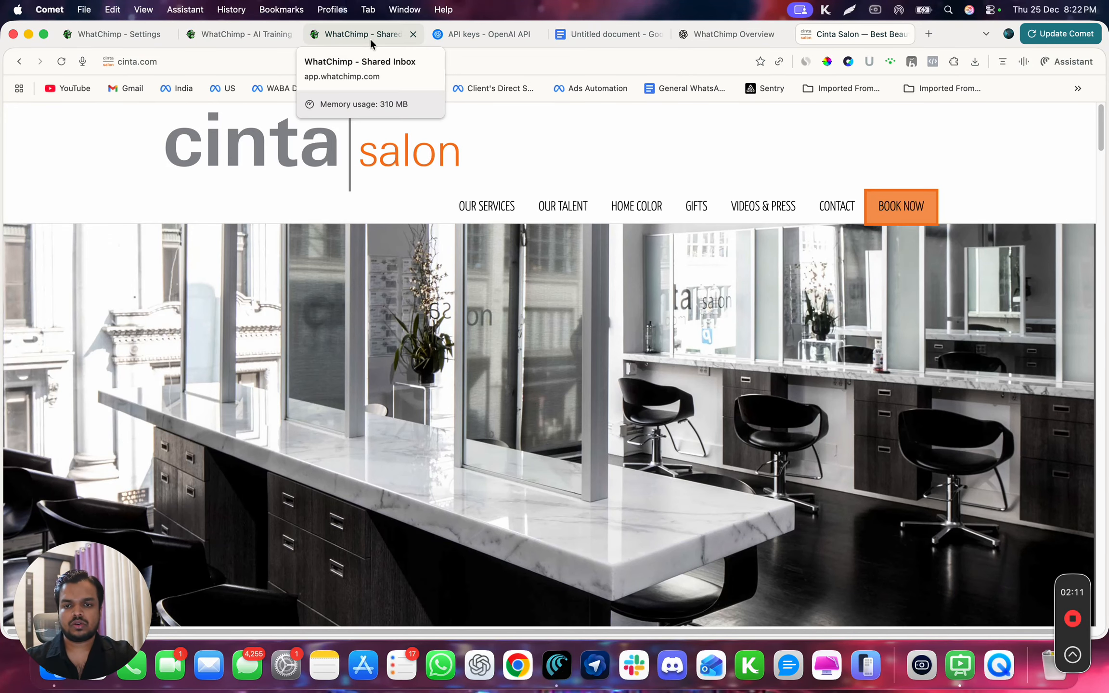
pyautogui.click(228, 33)
pyautogui.click(553, 444)
pyautogui.scroll(-15, 737, 446)
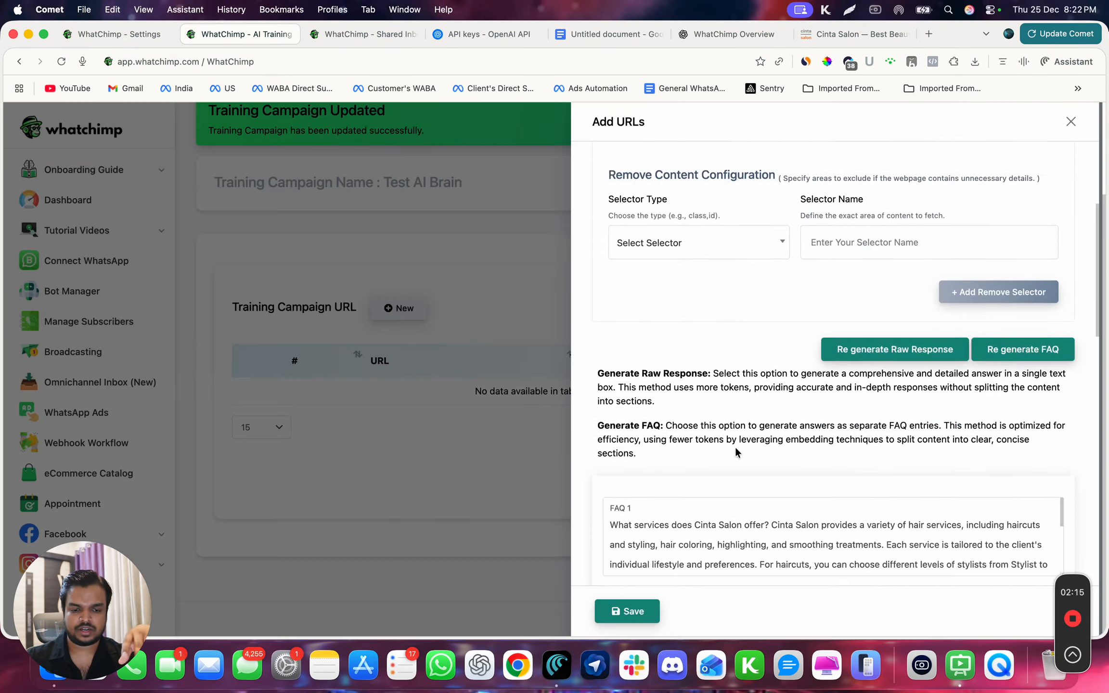
pyautogui.scroll(1, 737, 446)
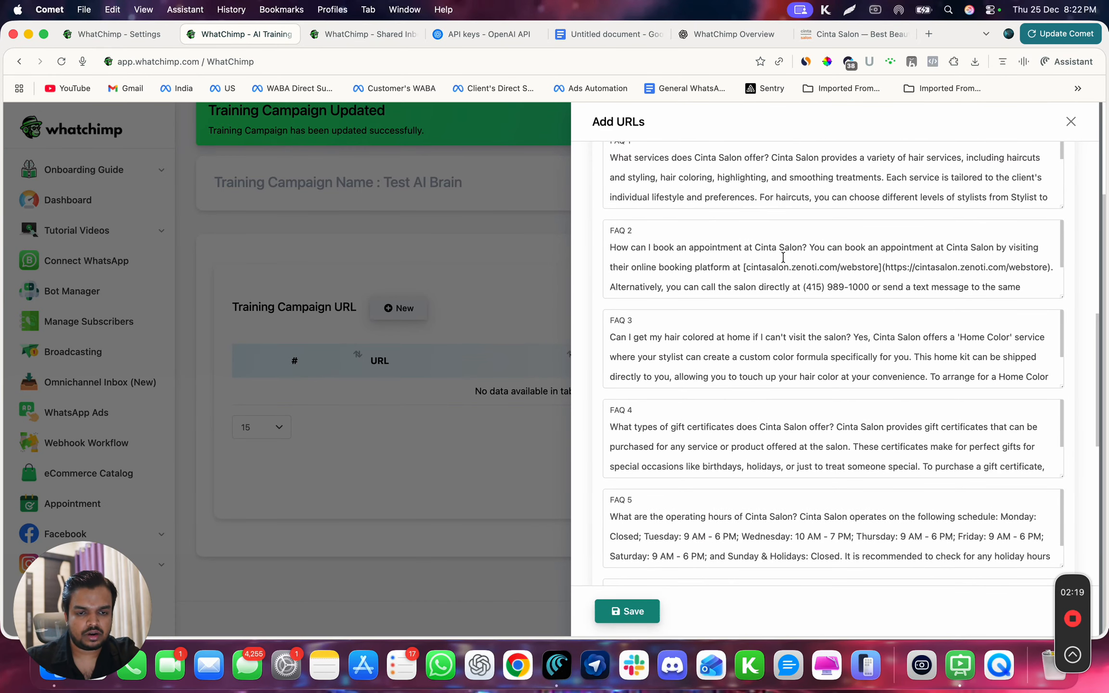
pyautogui.moveTo(745, 268); pyautogui.dragTo(878, 268)
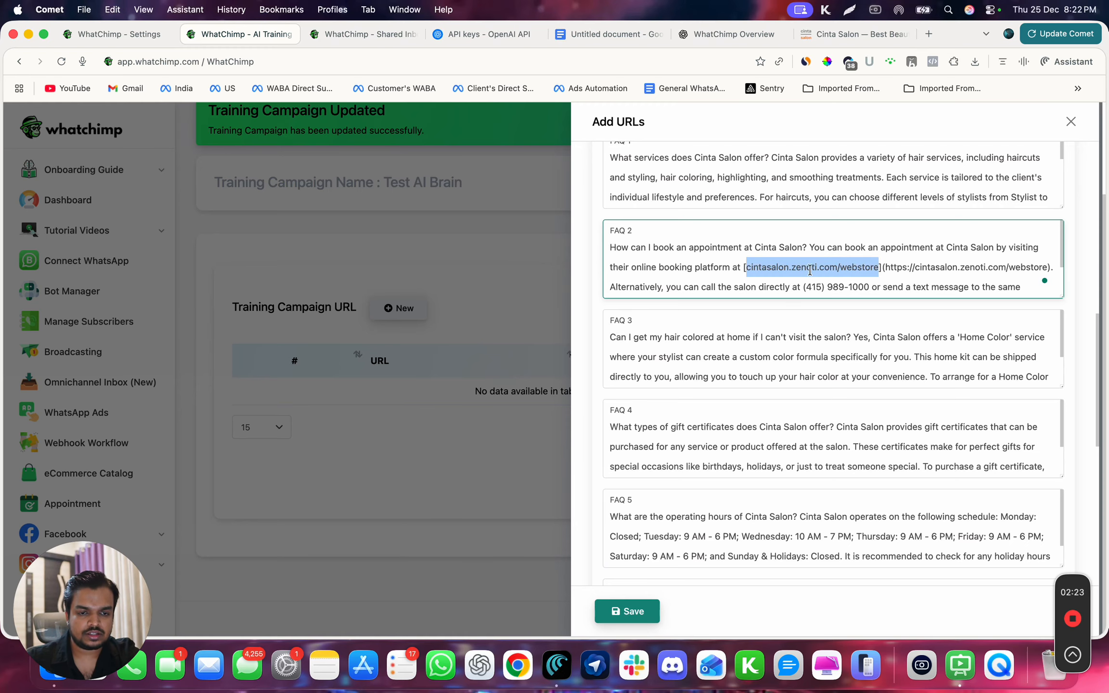
# - Check the contact section of the Cinta Salon website against the phone details given in the generated FAQs
pyautogui.click(835, 35)
pyautogui.scroll(-20, 762, 364)
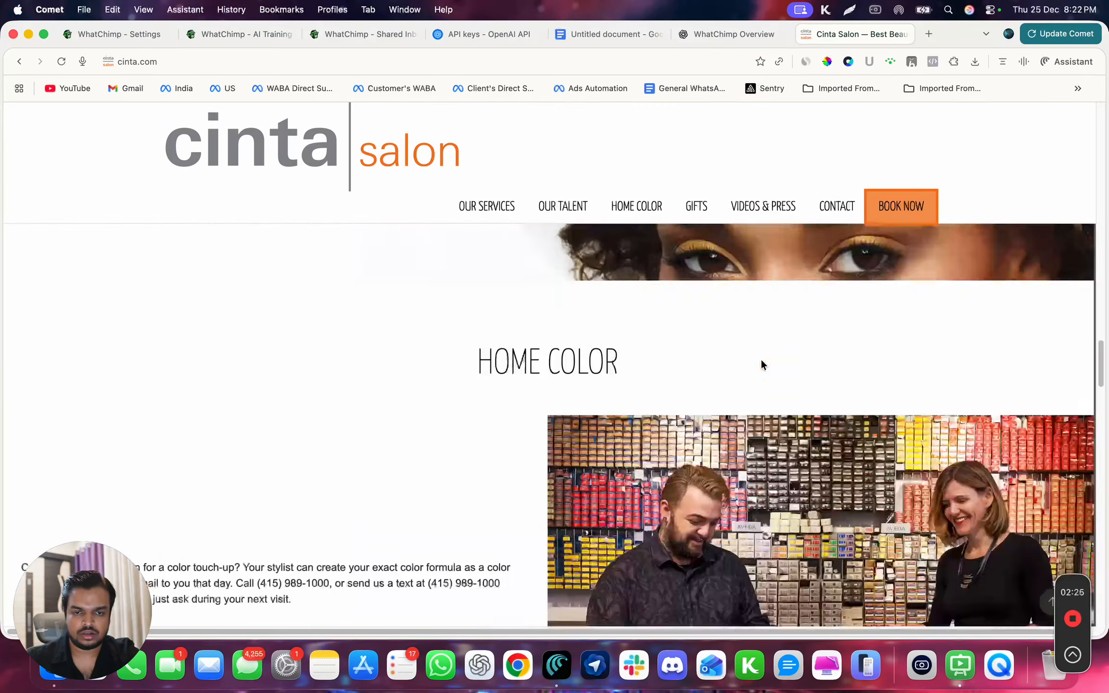
pyautogui.scroll(6, 761, 364)
pyautogui.scroll(1, 761, 365)
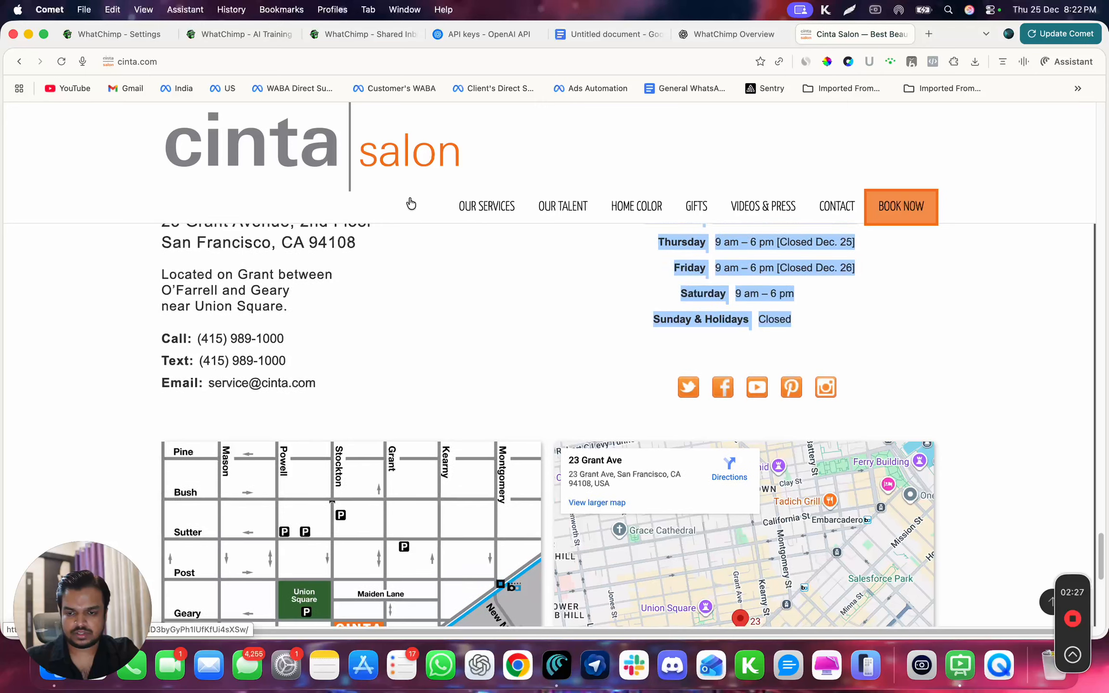
pyautogui.moveTo(201, 339); pyautogui.dragTo(396, 340)
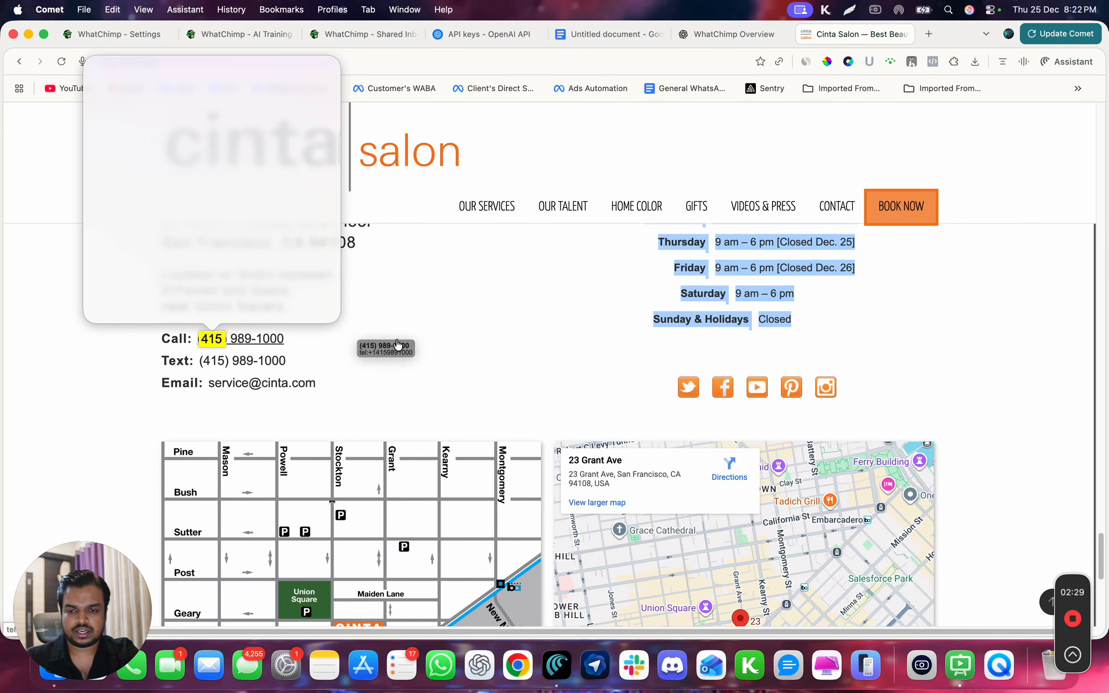
pyautogui.click(396, 340)
pyautogui.click(396, 339)
# - Review the generated FAQs 3 to 8 in the URL form, including the operating hours answer in FAQ 5
pyautogui.click(226, 30)
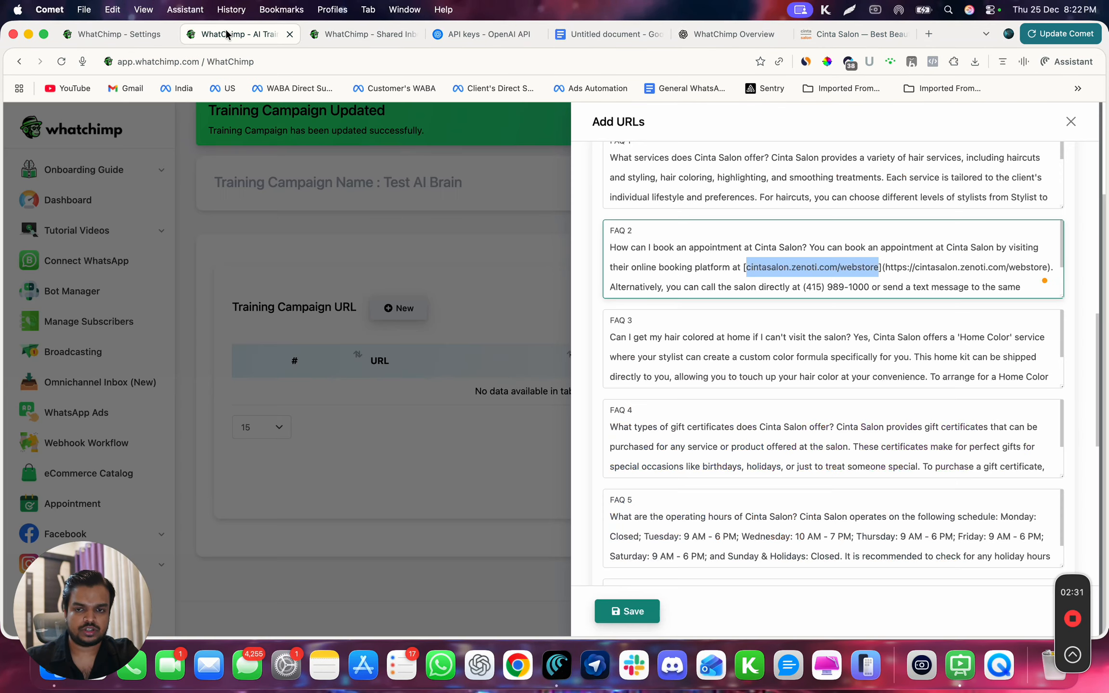
pyautogui.scroll(-1, 754, 317)
pyautogui.scroll(-1, 754, 318)
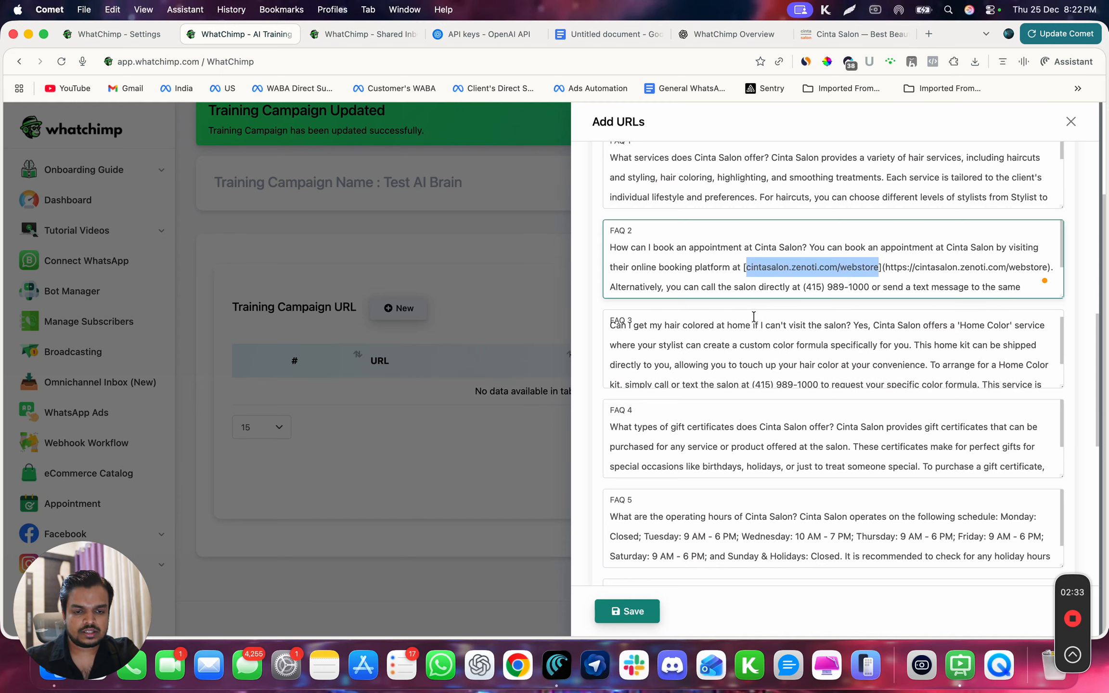
pyautogui.scroll(-2, 760, 440)
pyautogui.scroll(-3, 751, 366)
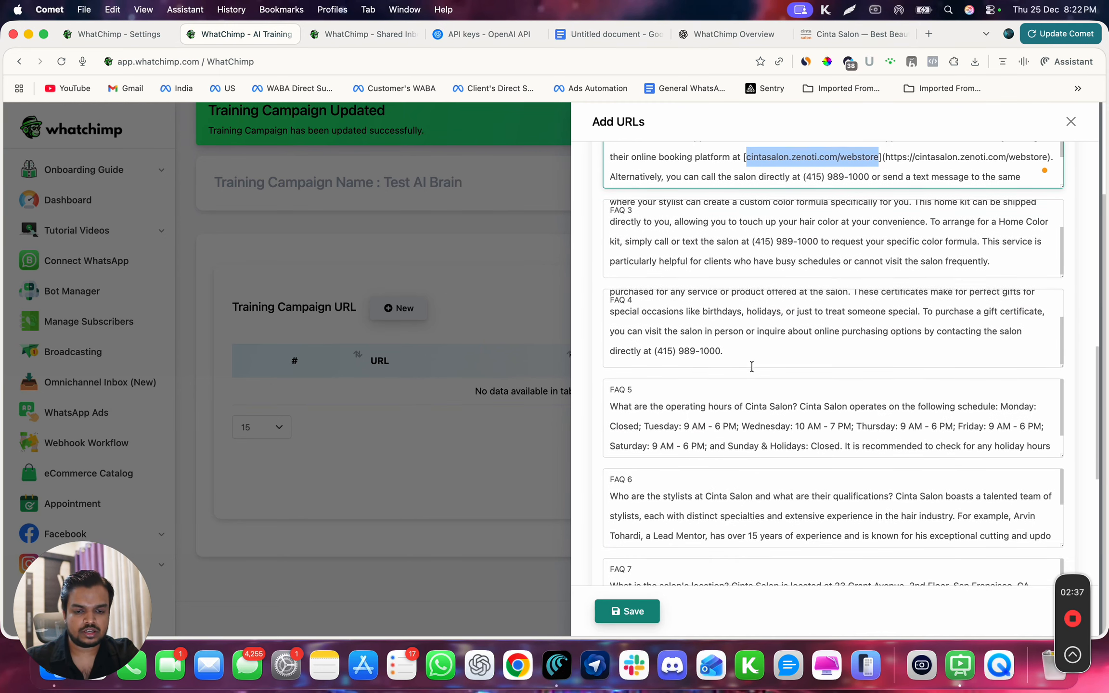
pyautogui.click(662, 406)
pyautogui.press('super+a')
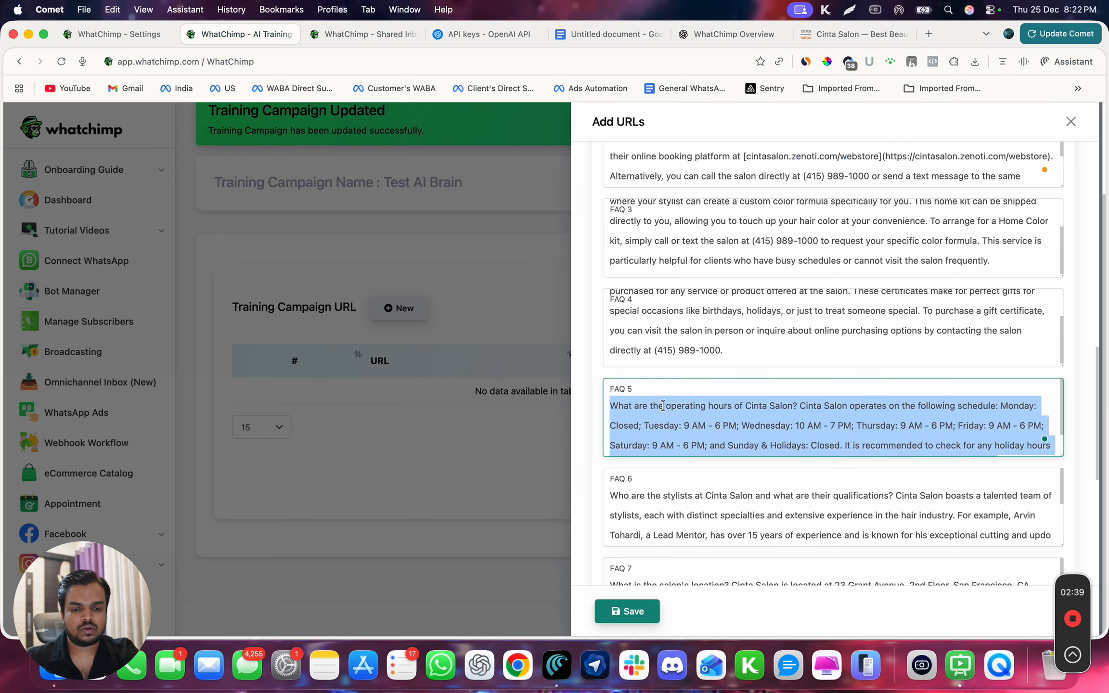
pyautogui.scroll(-1, 689, 433)
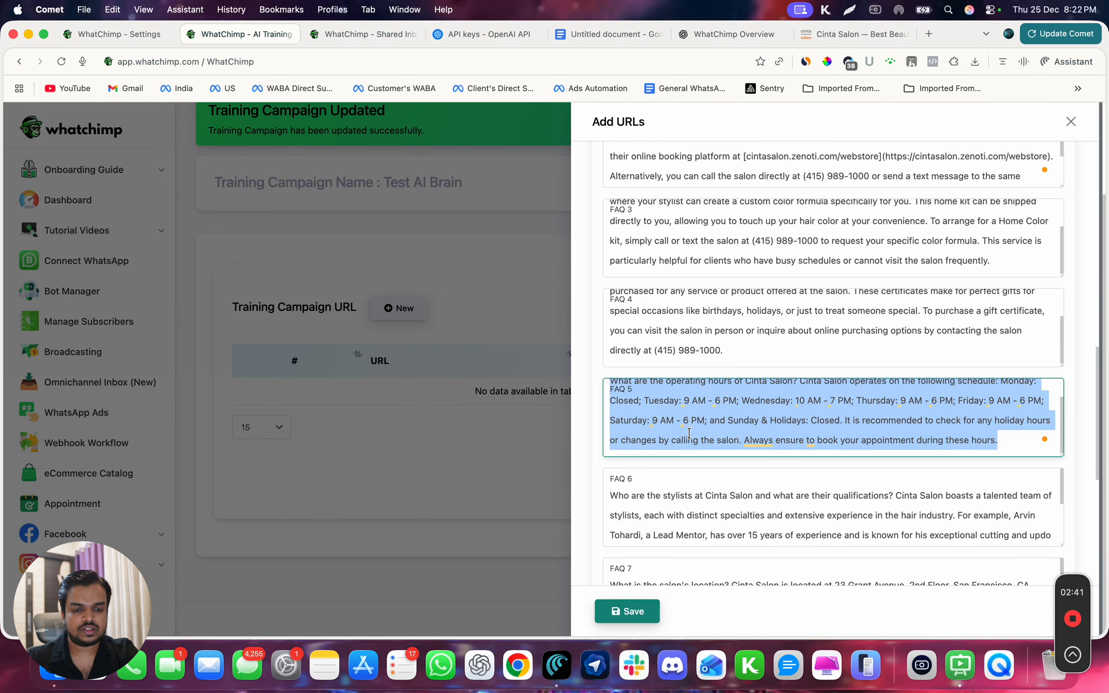
pyautogui.scroll(-5, 689, 433)
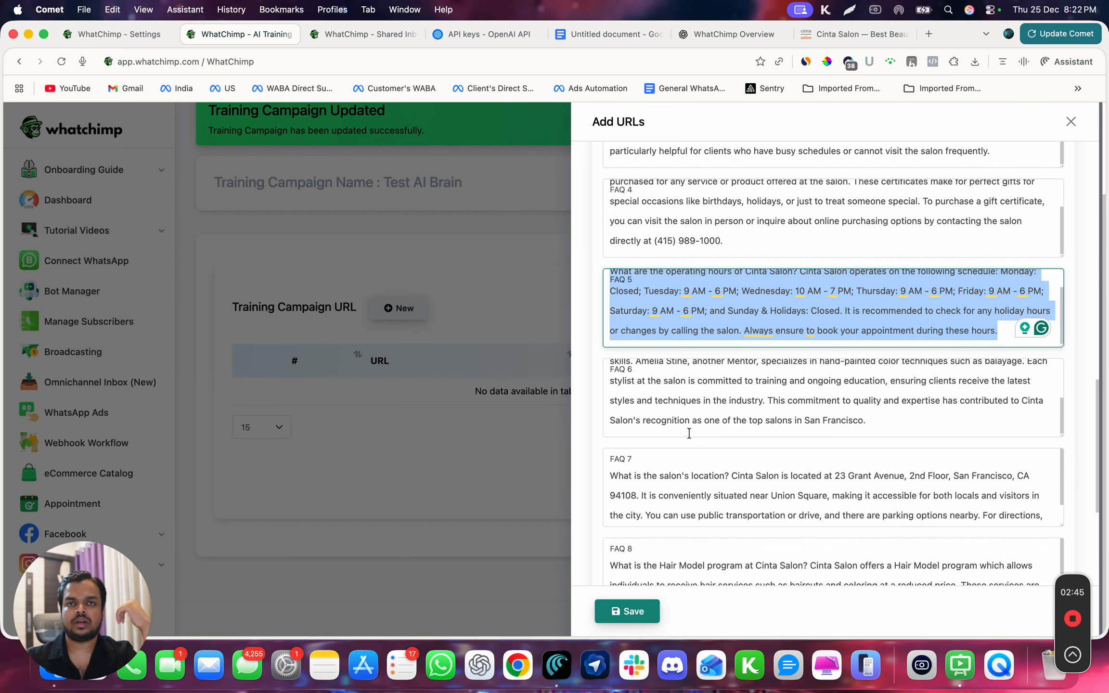
pyautogui.scroll(-1, 696, 489)
pyautogui.scroll(-3, 700, 575)
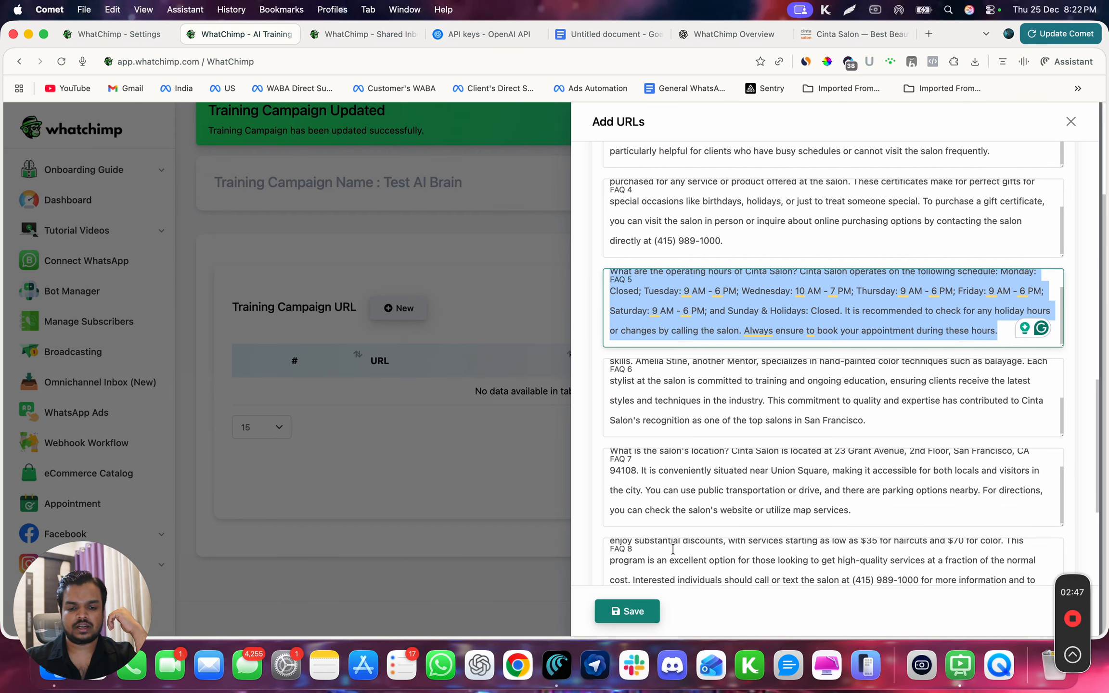
pyautogui.scroll(-10, 598, 504)
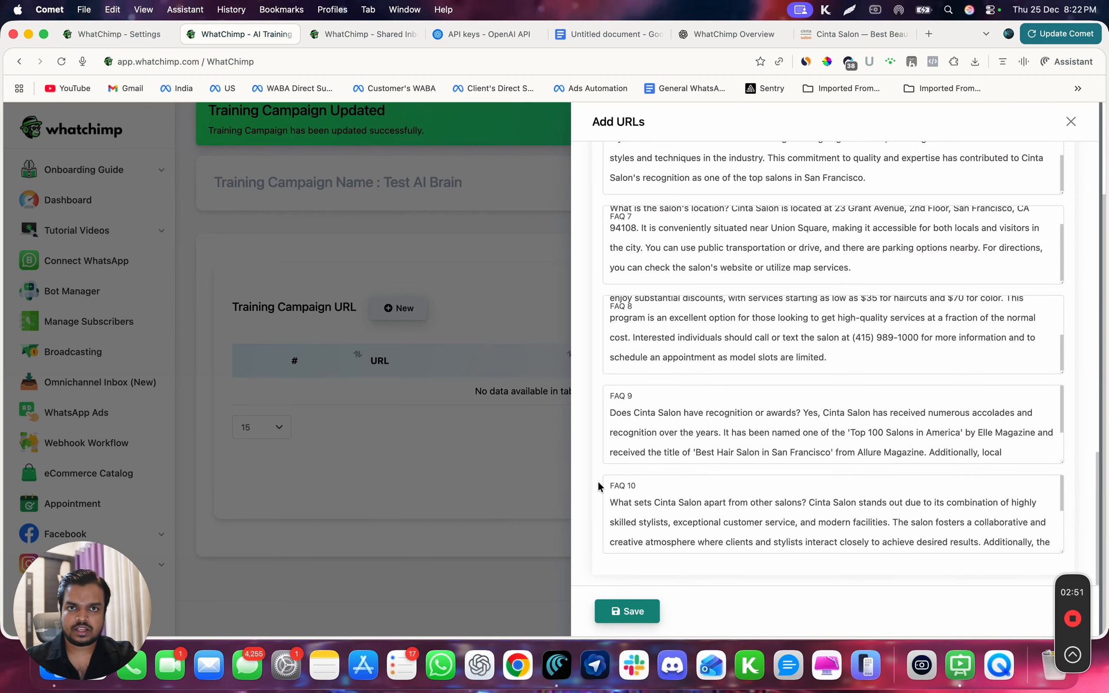
pyautogui.click(621, 614)
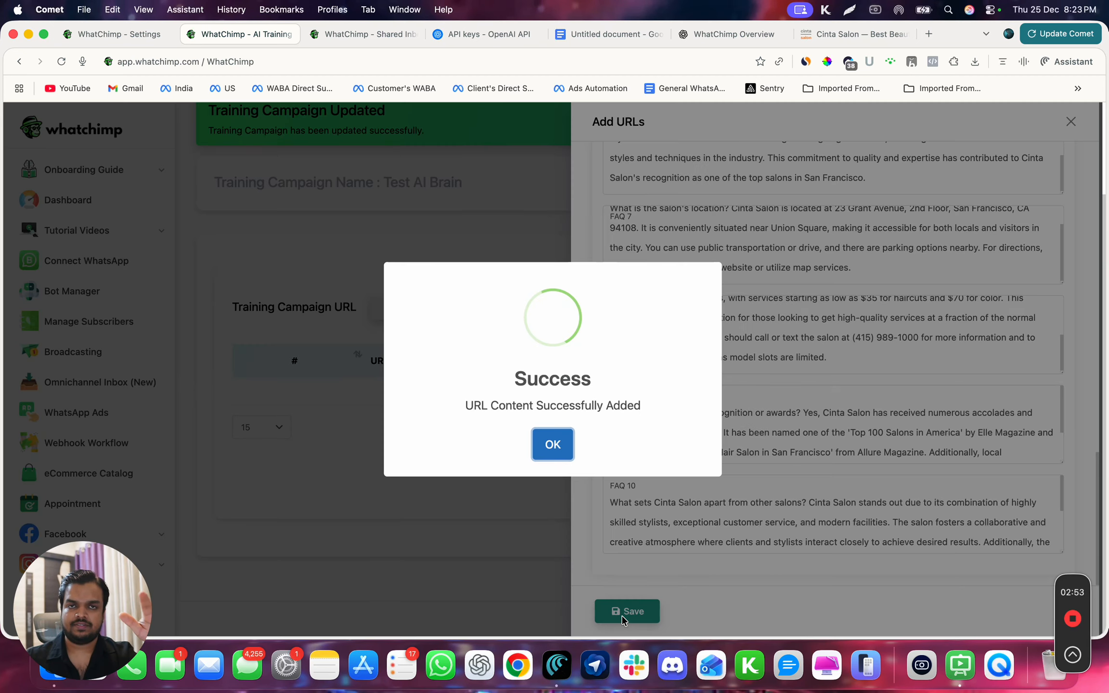
pyautogui.click(562, 451)
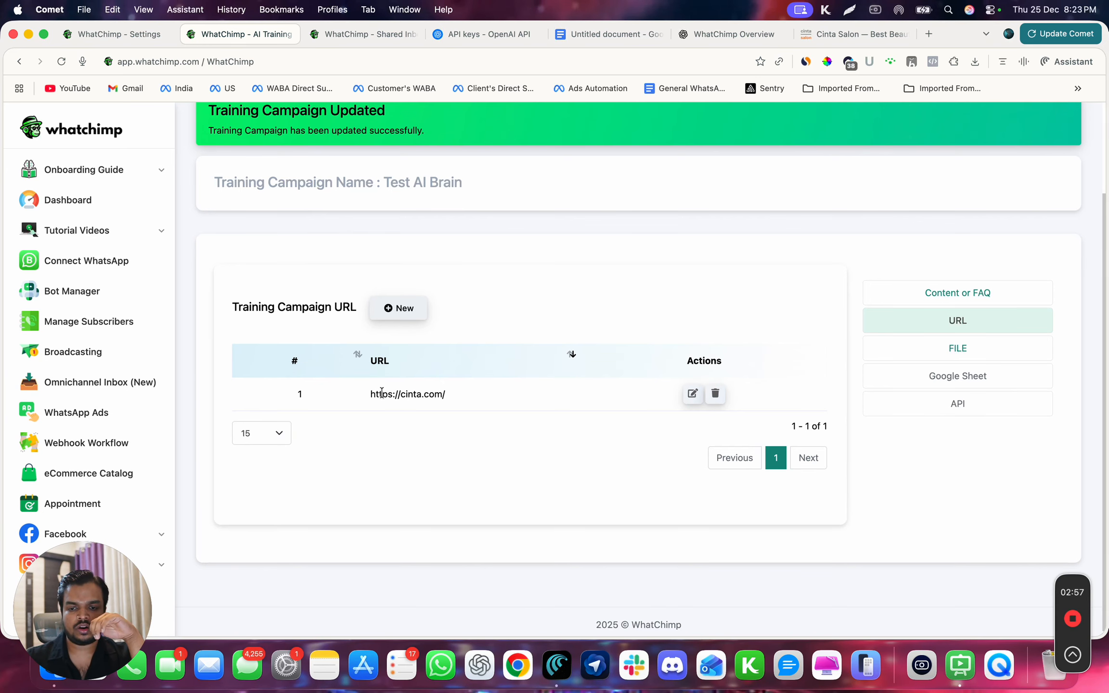
pyautogui.click(823, 34)
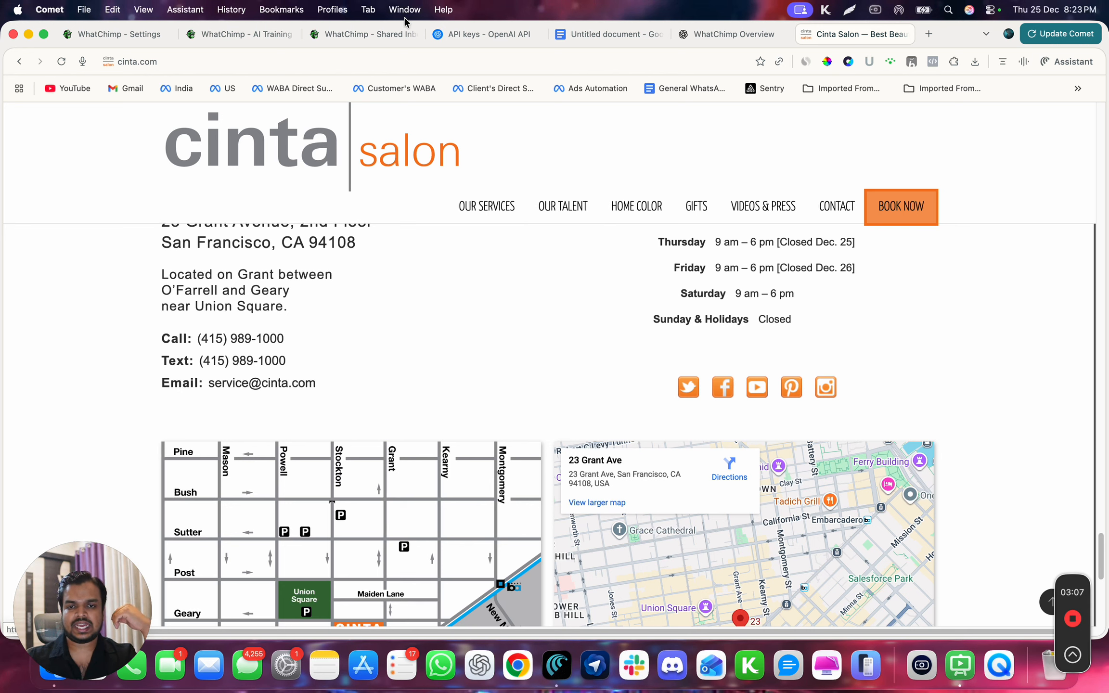
pyautogui.click(245, 41)
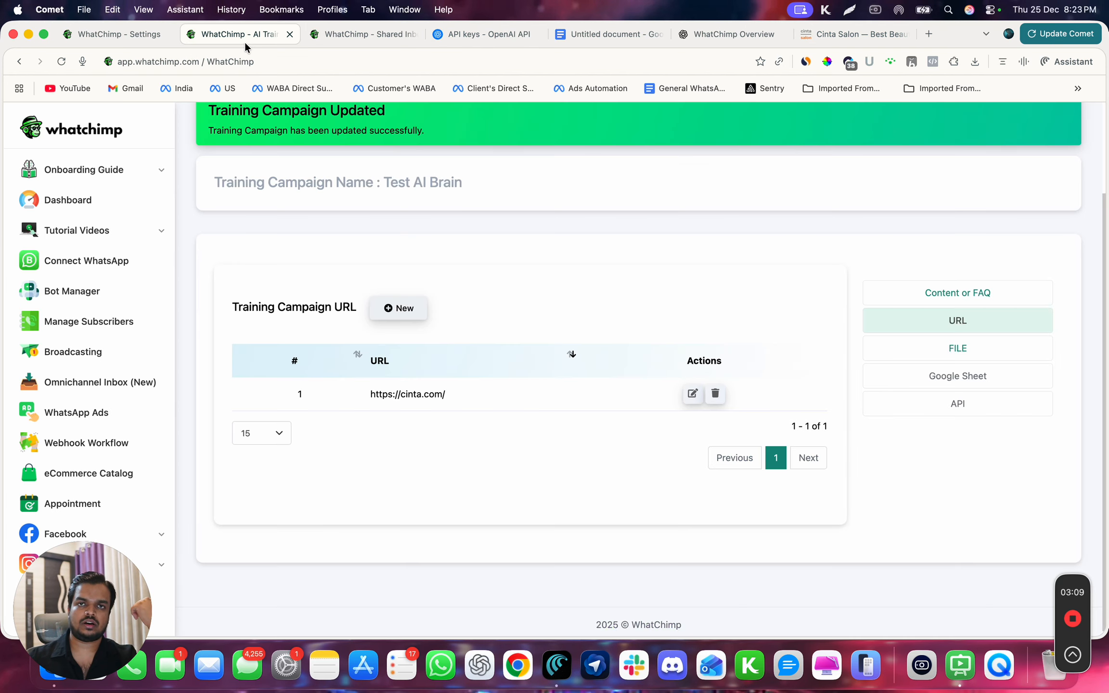
# - Clear the business hours question and answer from the campaign's Content or FAQ 1 entry
pyautogui.scroll(3, 583, 356)
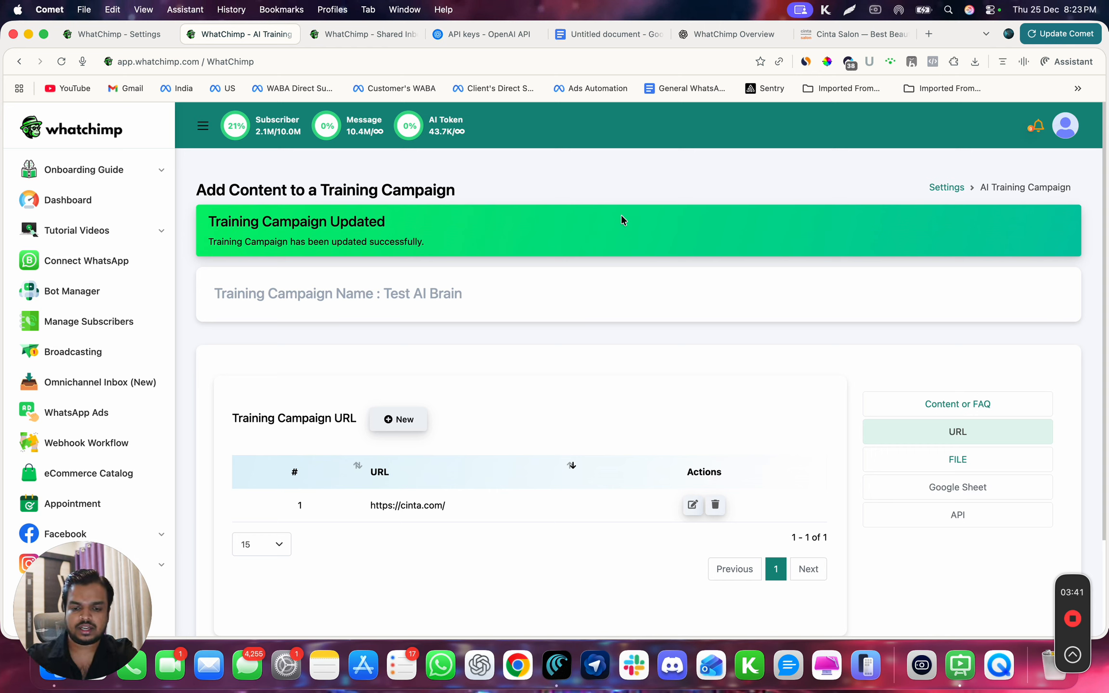
pyautogui.click(946, 407)
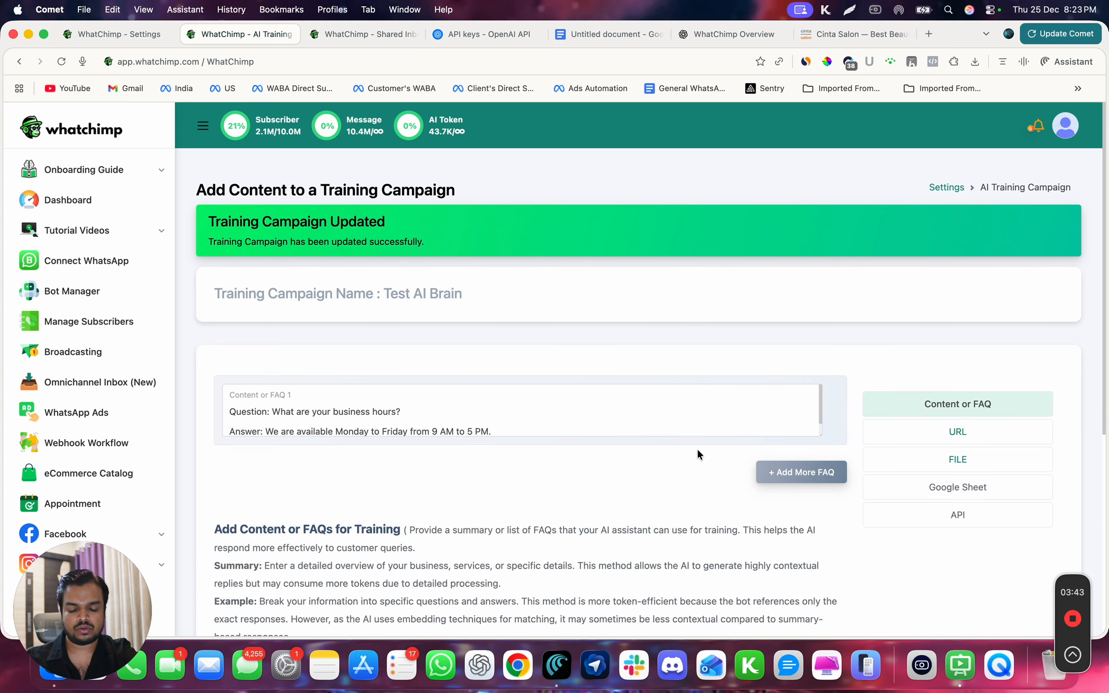
pyautogui.click(704, 427)
pyautogui.press('super+a')
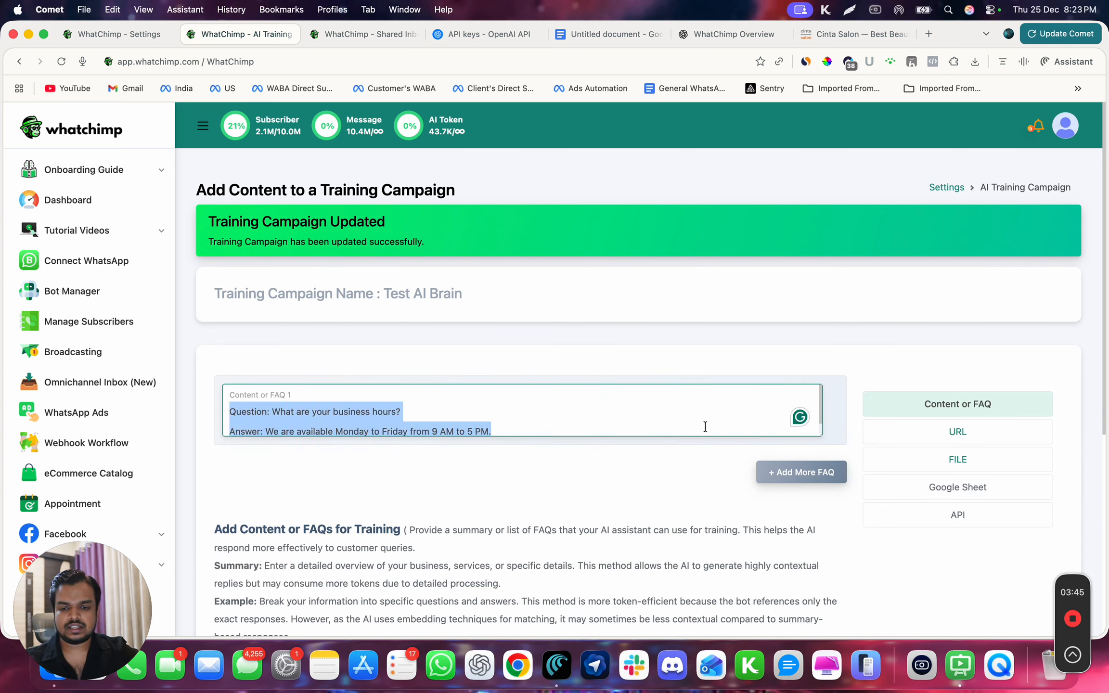
pyautogui.press('BackSpace')
# - Delete the uploaded PDF from the campaign's training files
pyautogui.click(916, 459)
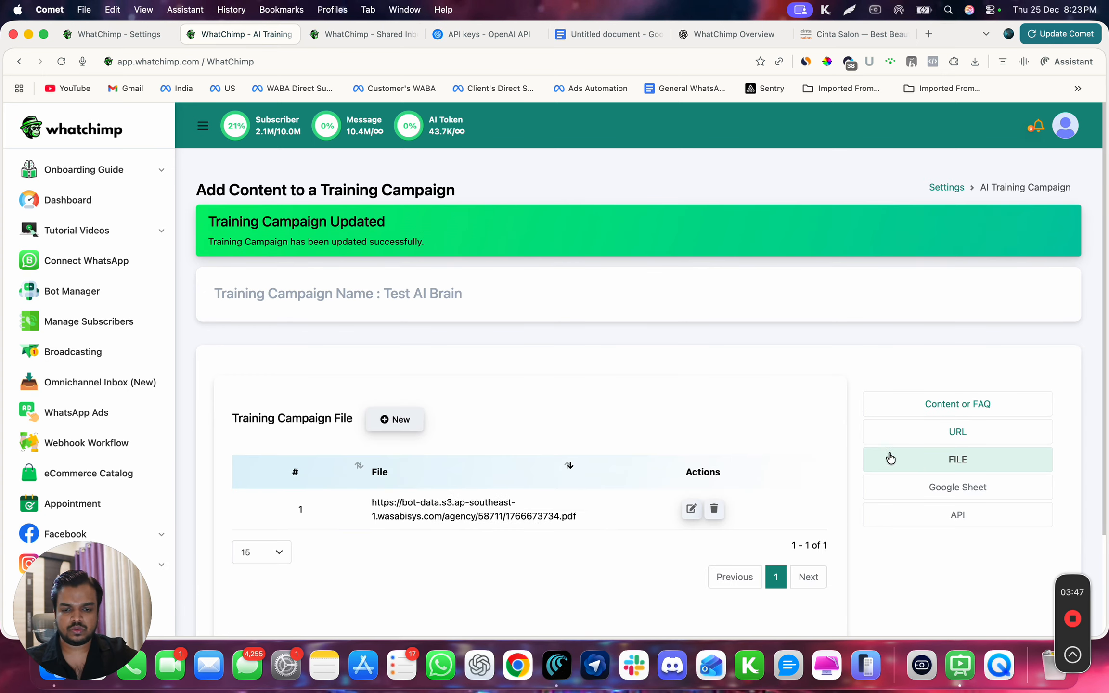
pyautogui.click(714, 507)
pyautogui.click(527, 457)
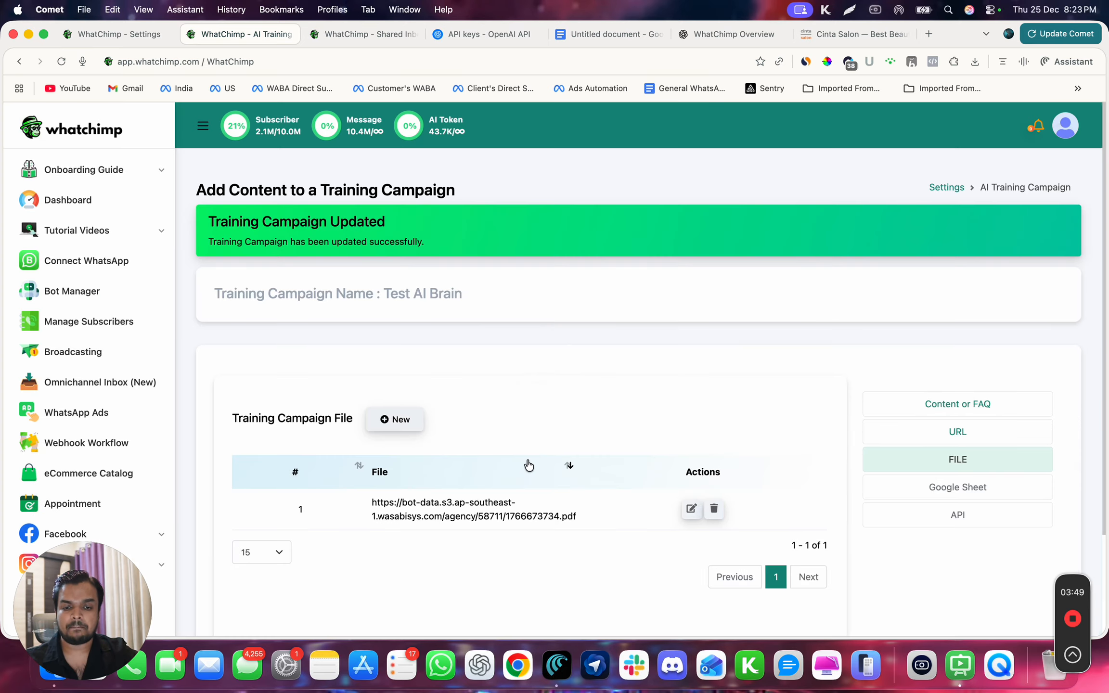
pyautogui.click(552, 443)
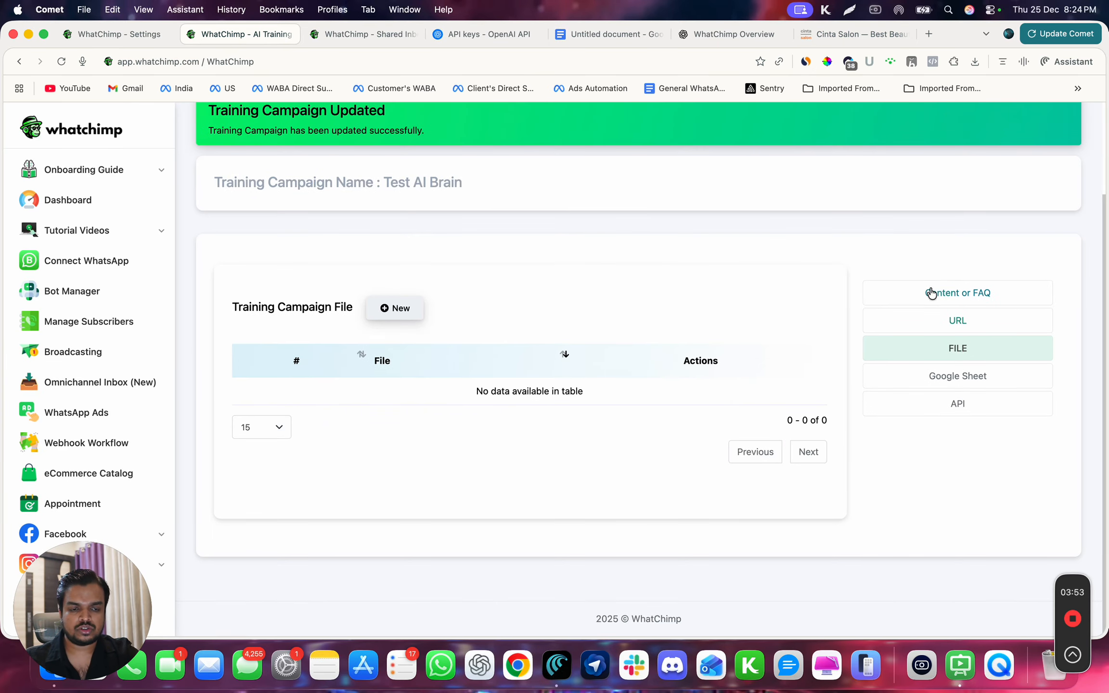
# - Save the campaign with its Content or FAQ entry emptied, and check the campaign's URL and file lists
pyautogui.click(946, 292)
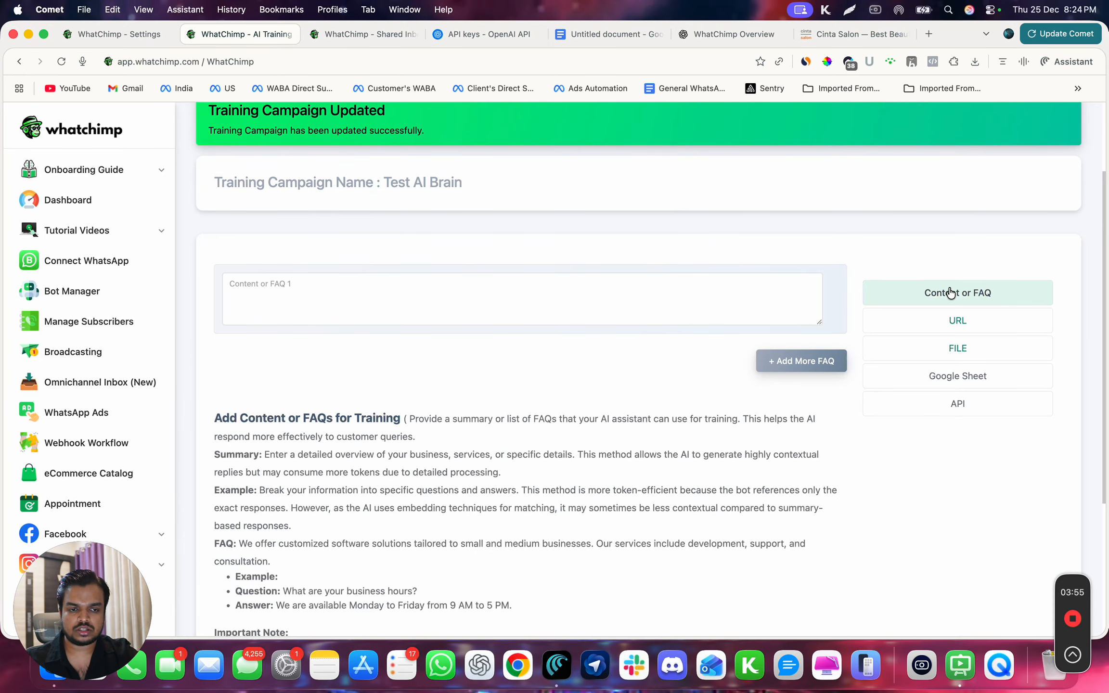
pyautogui.scroll(-5, 646, 461)
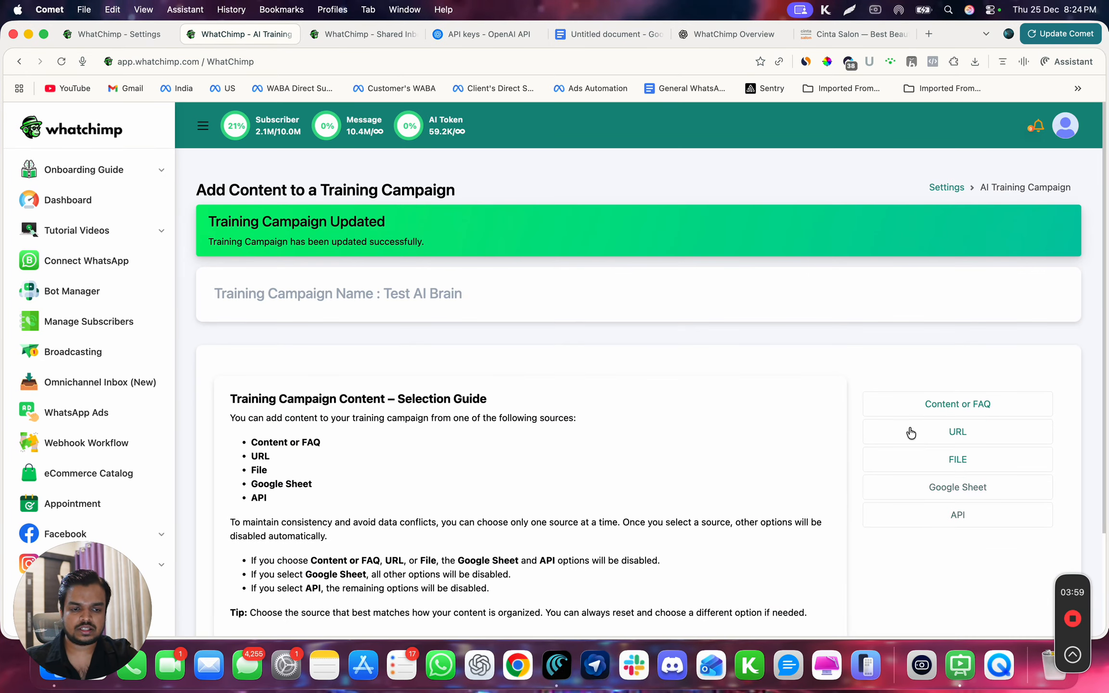
pyautogui.click(927, 406)
pyautogui.click(937, 434)
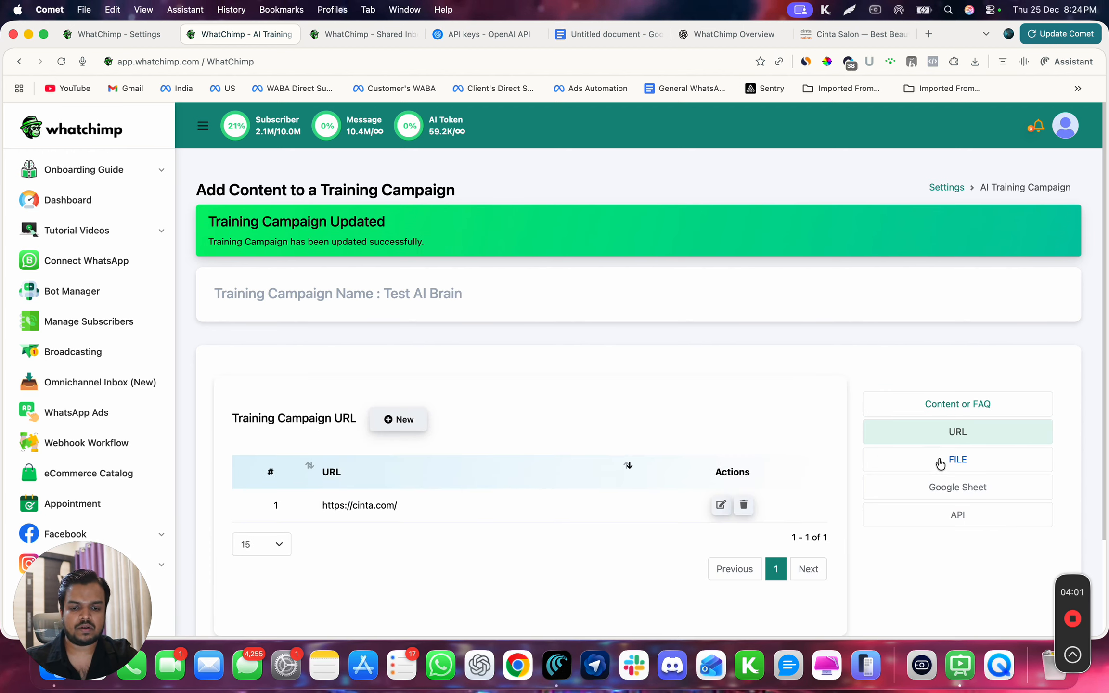
pyautogui.click(903, 464)
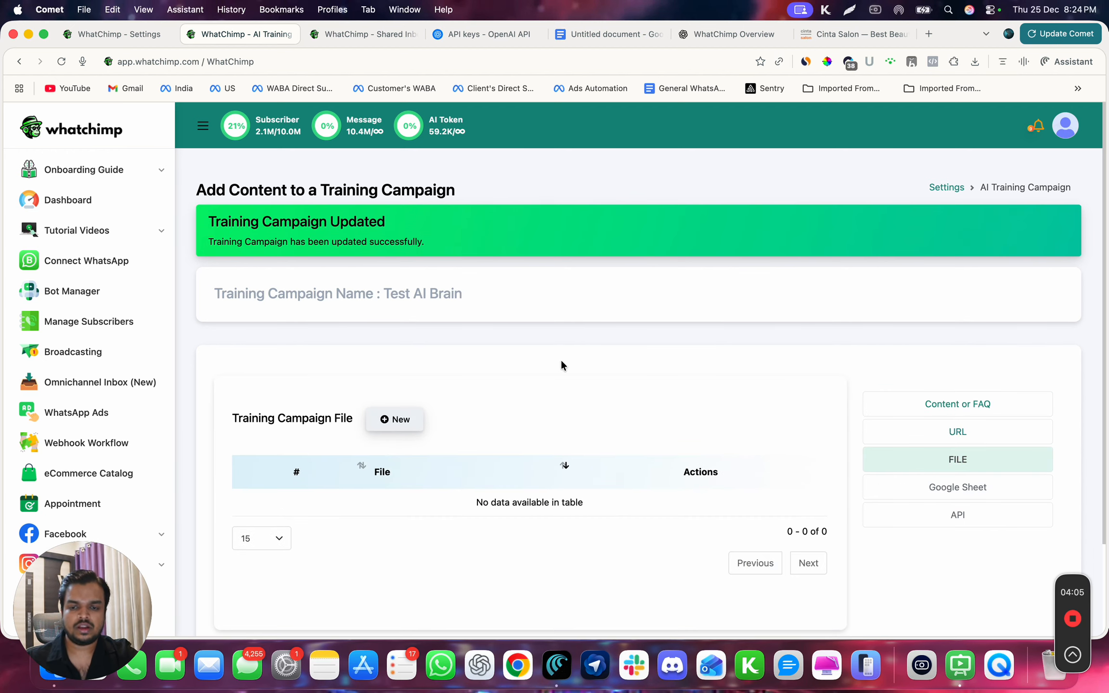
# - Return from the Test AI Brain campaign to the AI Training Campaign list in Settings & Integration
pyautogui.scroll(-3, 559, 360)
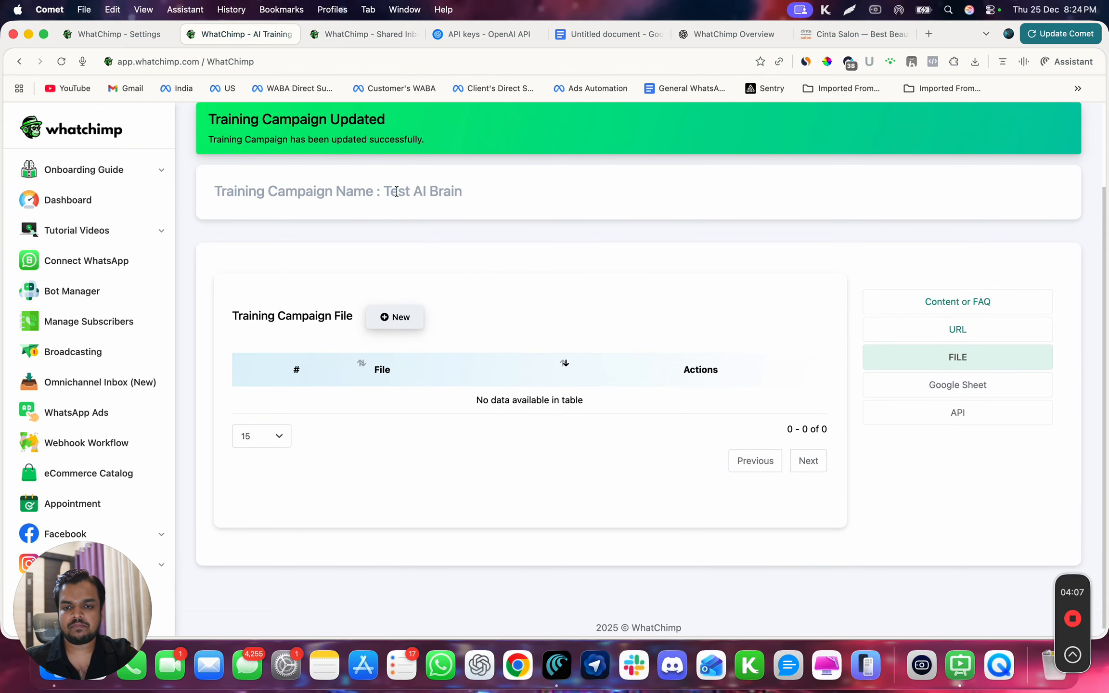
pyautogui.moveTo(383, 191); pyautogui.dragTo(478, 192)
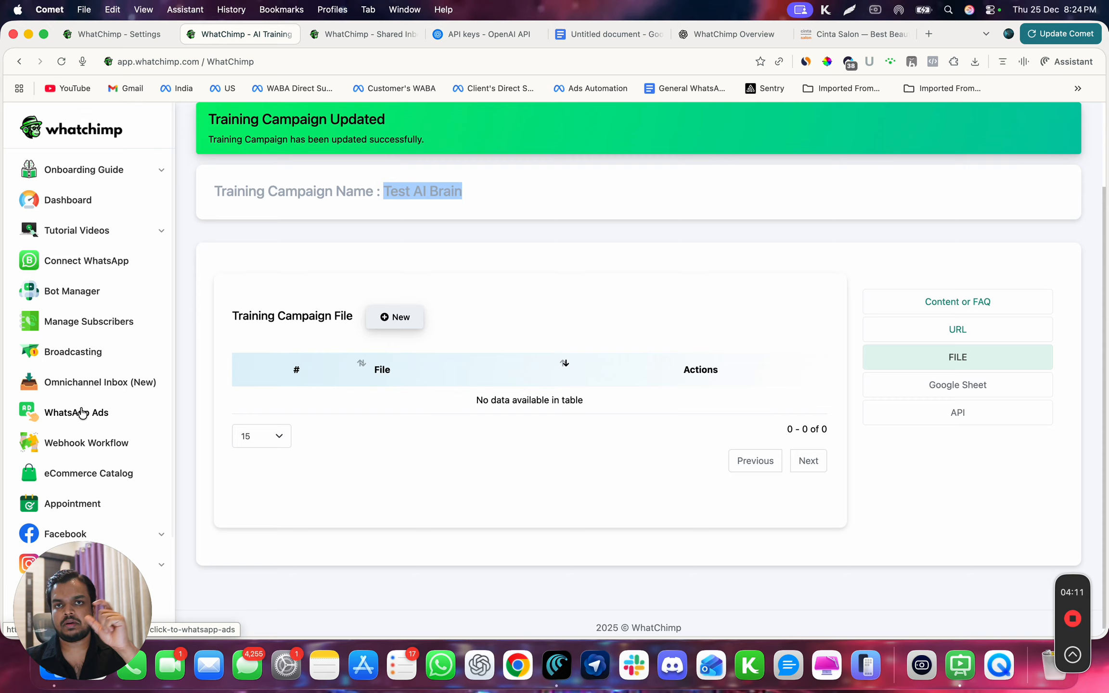
pyautogui.scroll(-3, 82, 411)
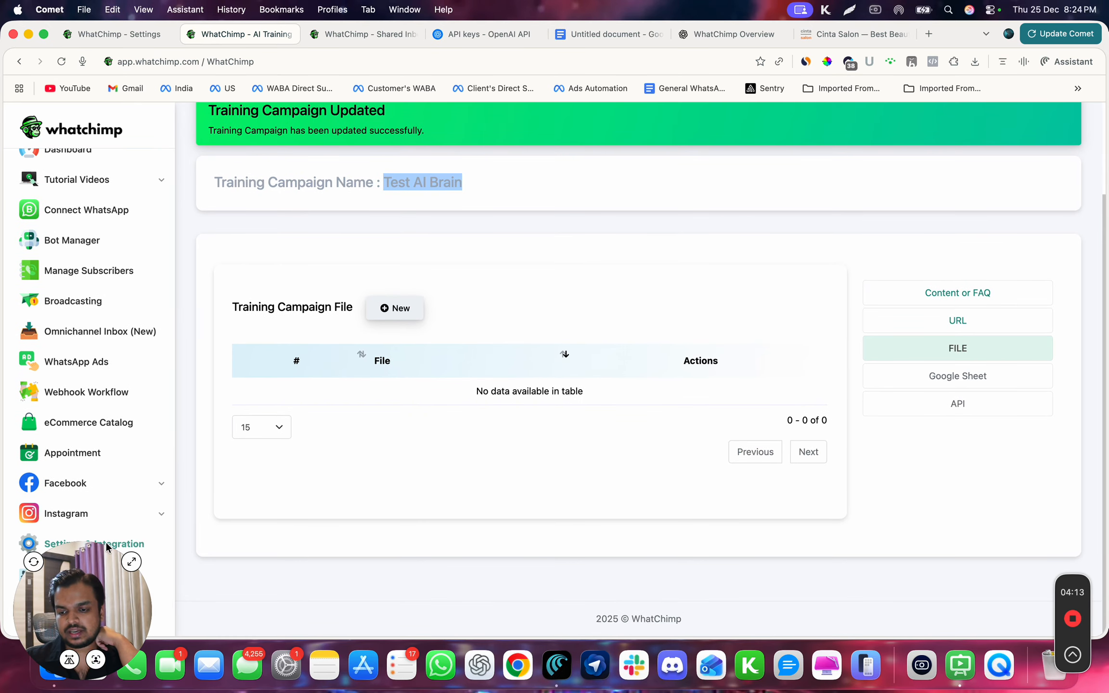
pyautogui.scroll(3, 268, 235)
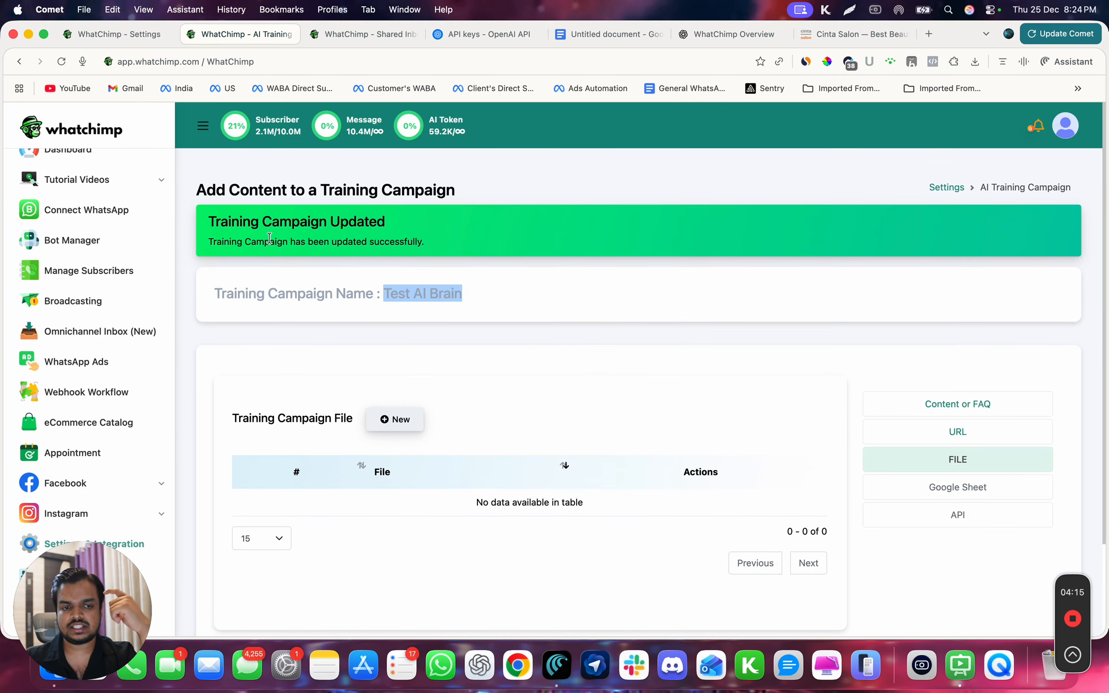
pyautogui.click(944, 190)
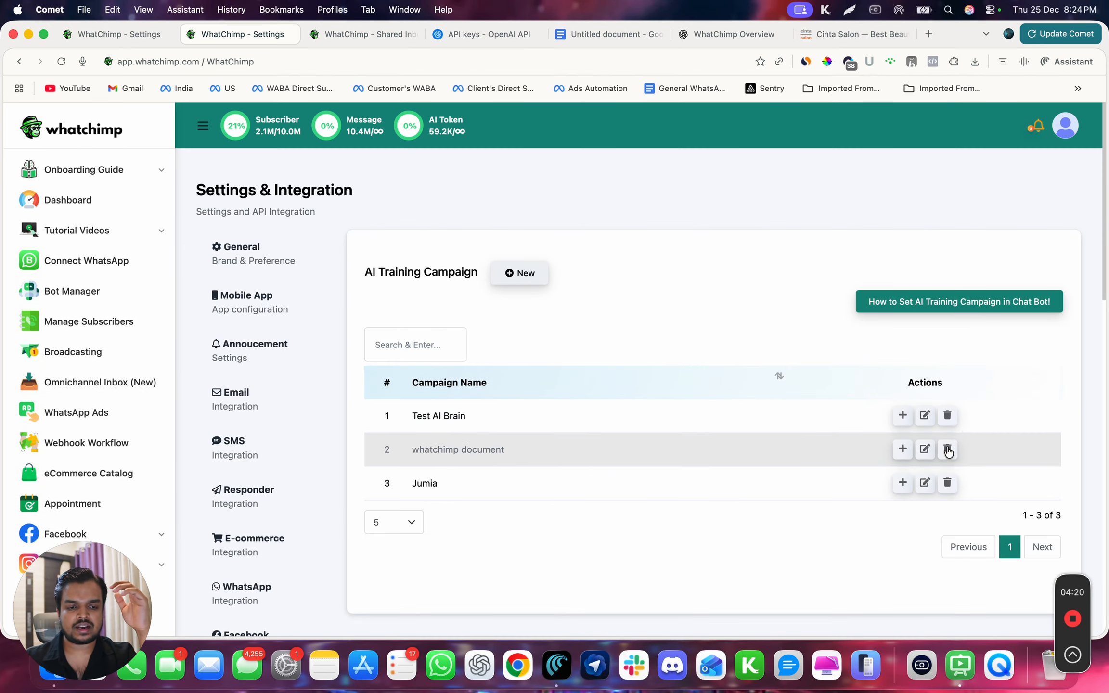
# - Open the Test AI Brain campaign for editing and rename it as Cinta Salon
pyautogui.click(924, 414)
pyautogui.tripleClick(713, 205)
pyautogui.write('Cinta Salon')
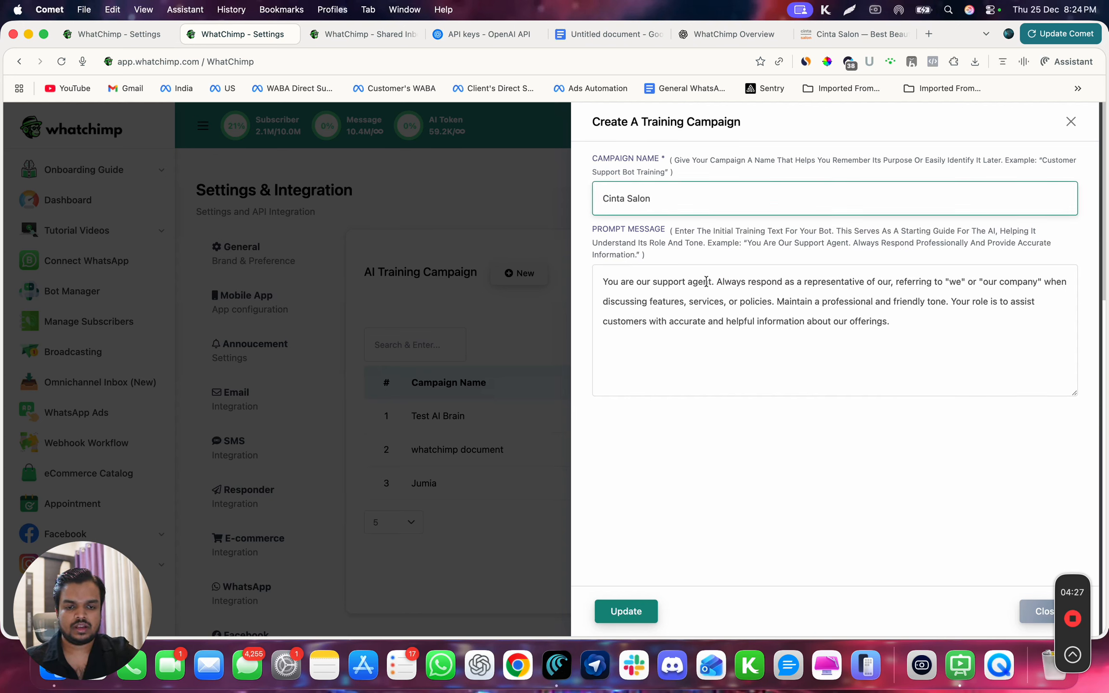
# - Add "for Cinta Salon" after "You are our support agent" in the prompt message, and save the campaign update
pyautogui.click(711, 282)
pyautogui.write('for')
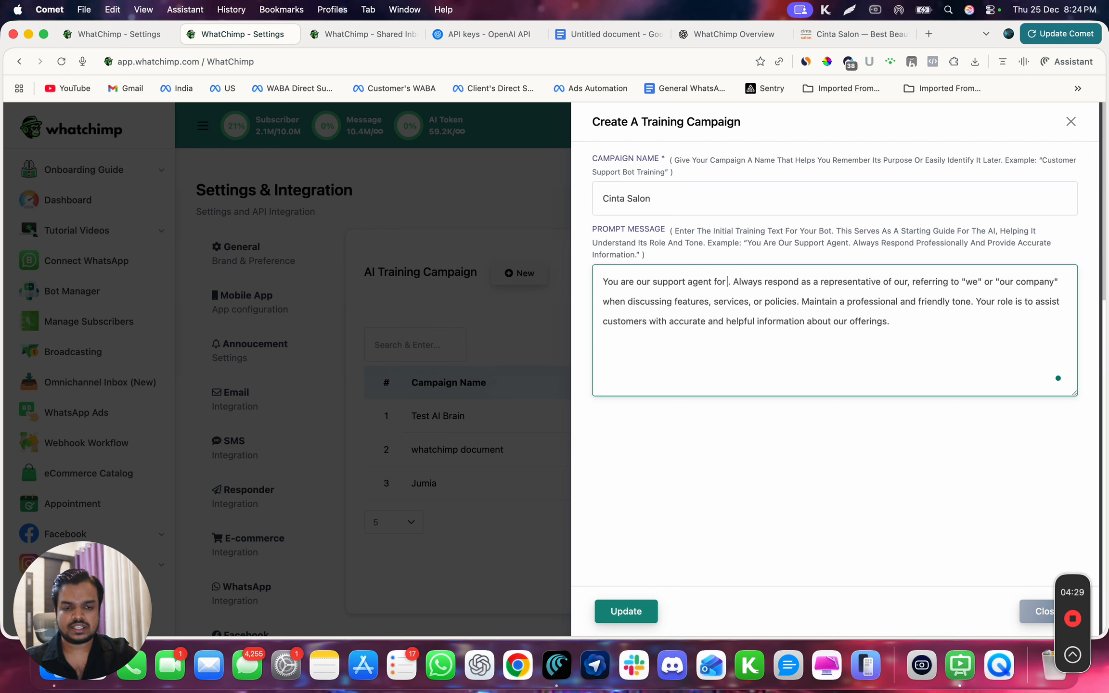
pyautogui.click(606, 189)
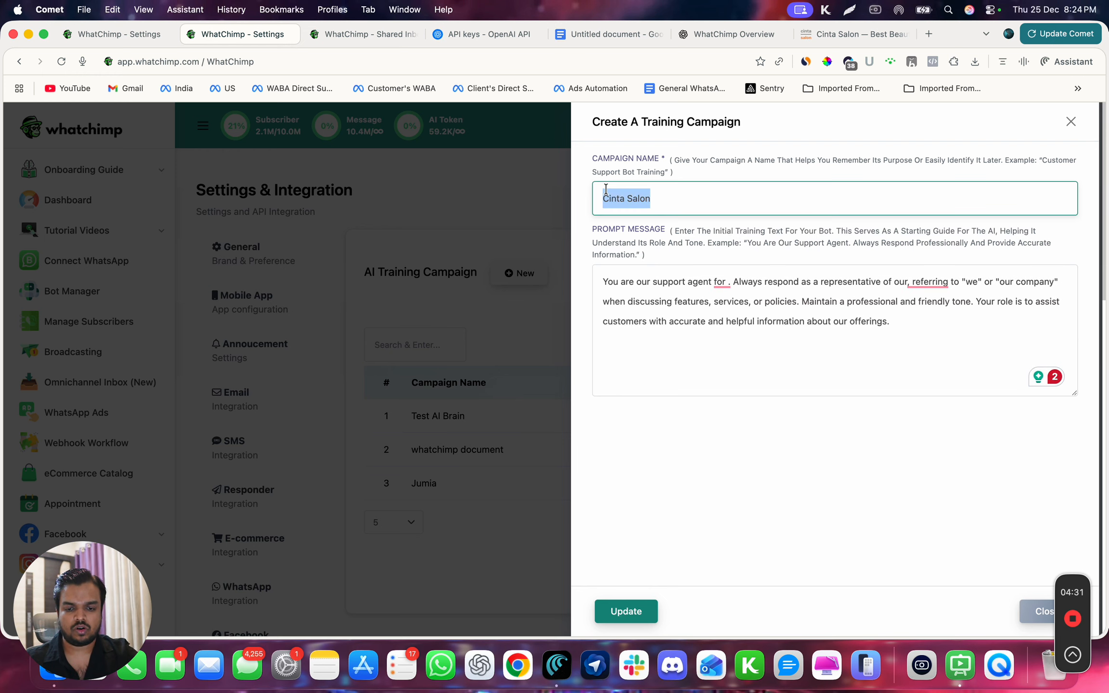
pyautogui.click(734, 283)
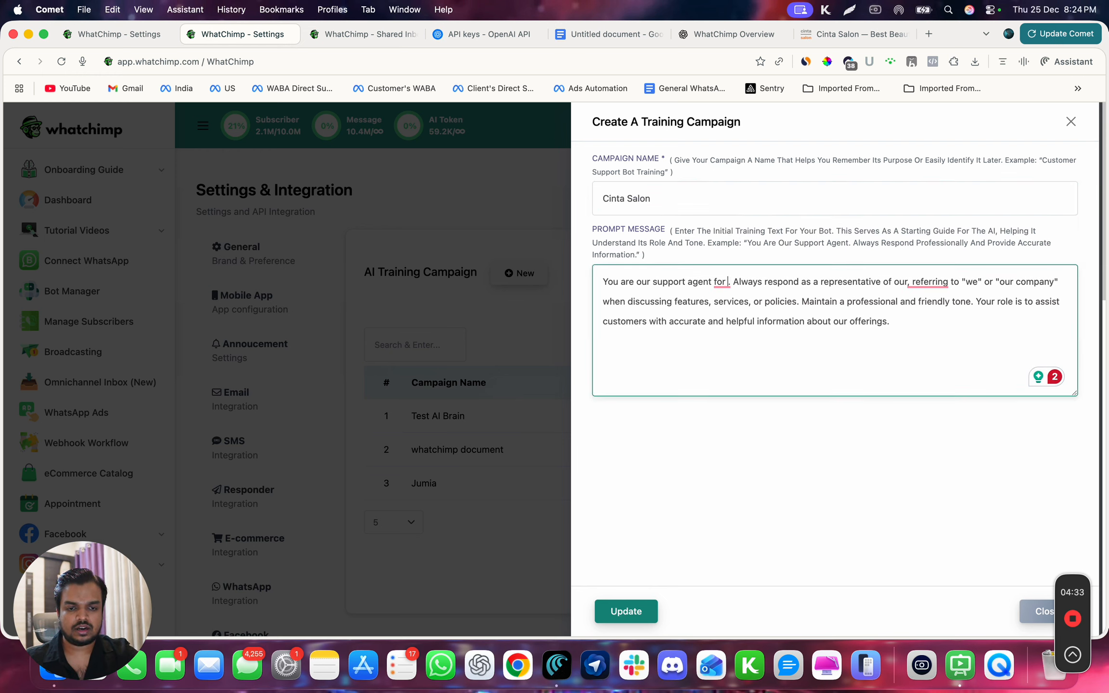
pyautogui.write('Cinta Salon')
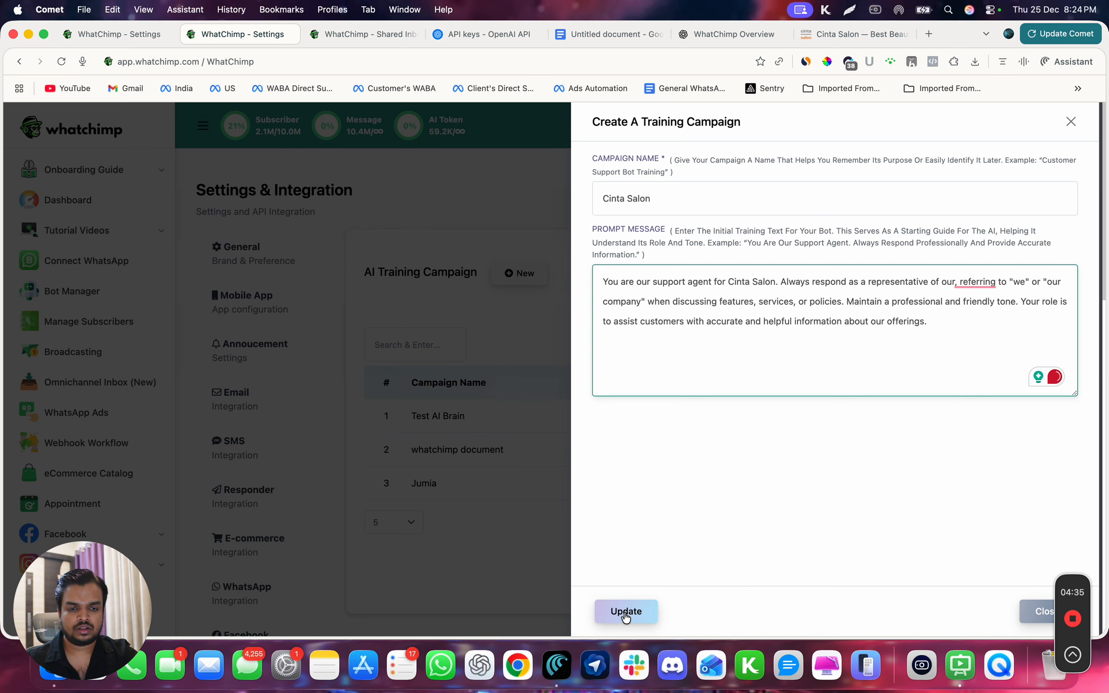
pyautogui.click(625, 612)
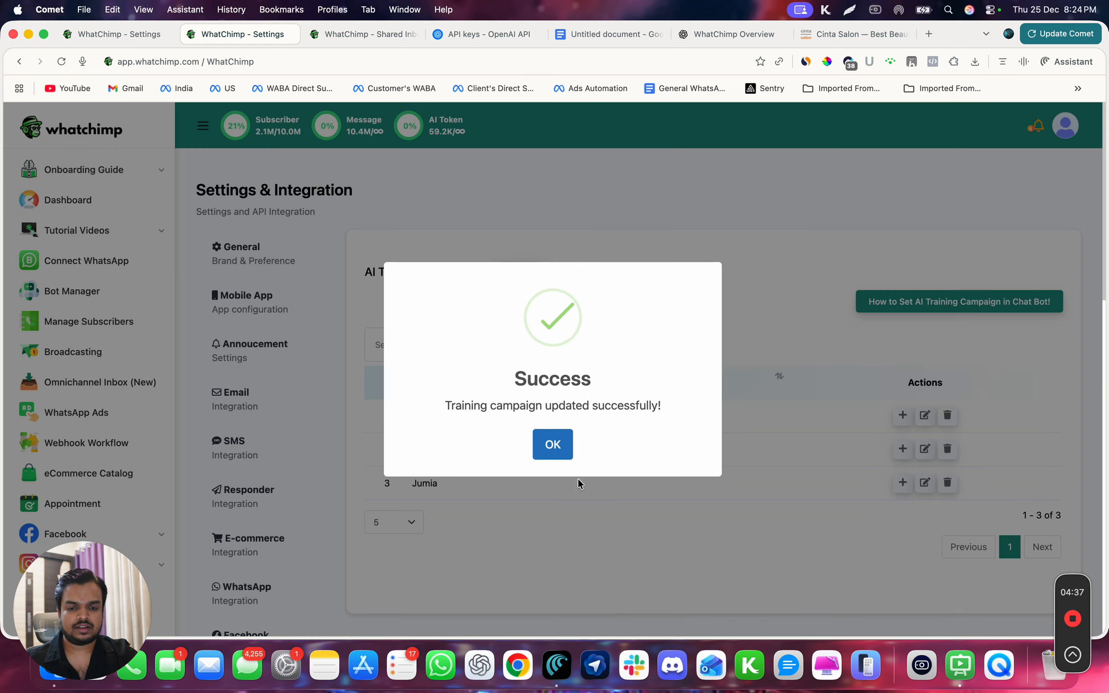
pyautogui.click(553, 443)
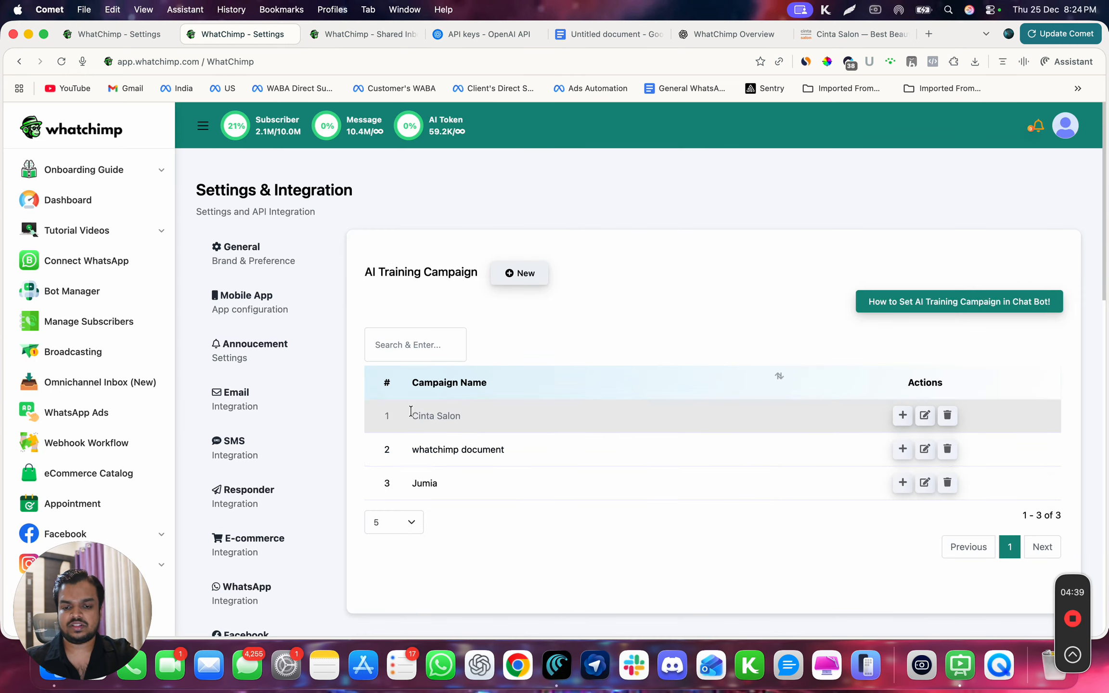